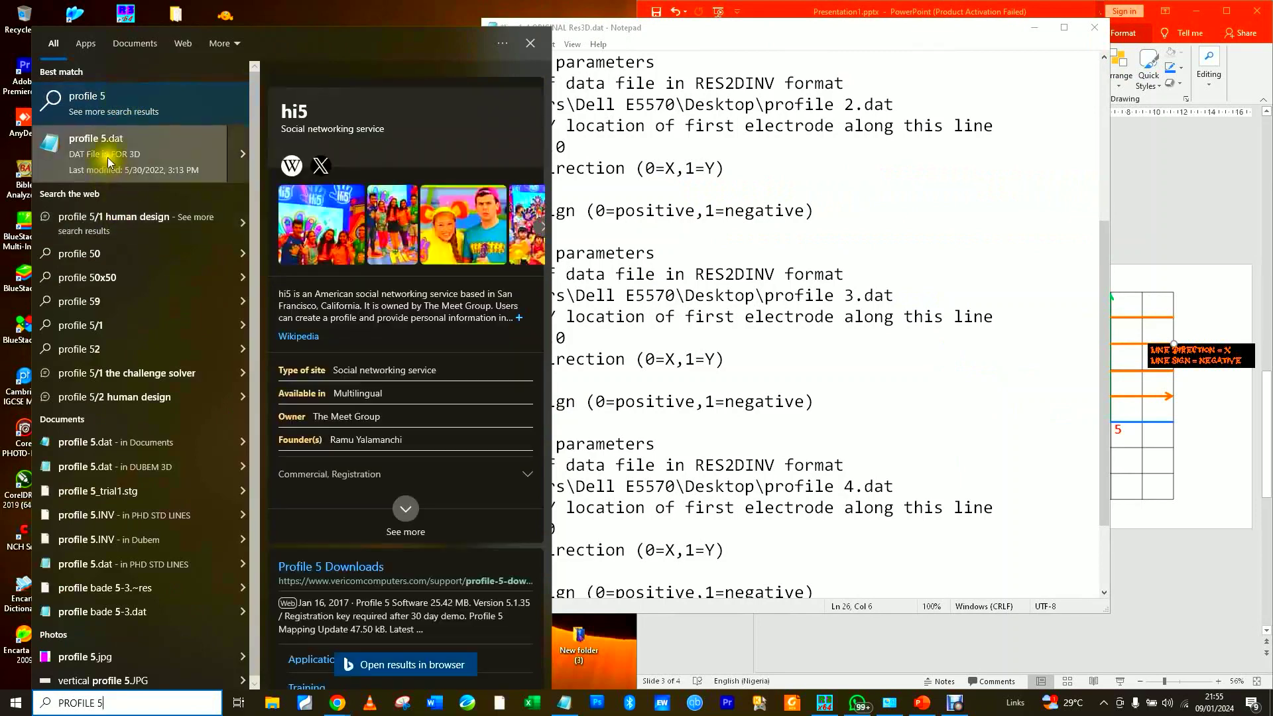
Open the folder containing profile 5.dat, put that file on the desktop, and place its icon near the other profile files.
{"action": "left_click", "coordinate": [239, 166]}
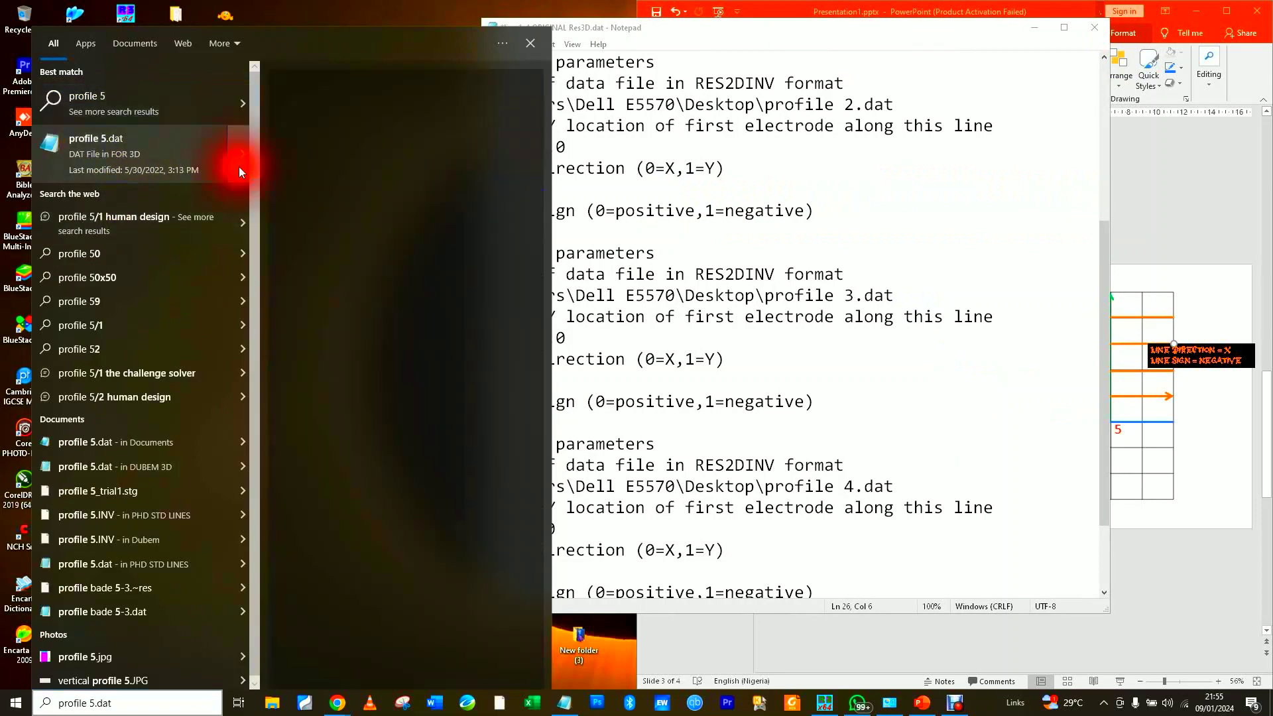
{"action": "left_click", "coordinate": [325, 289]}
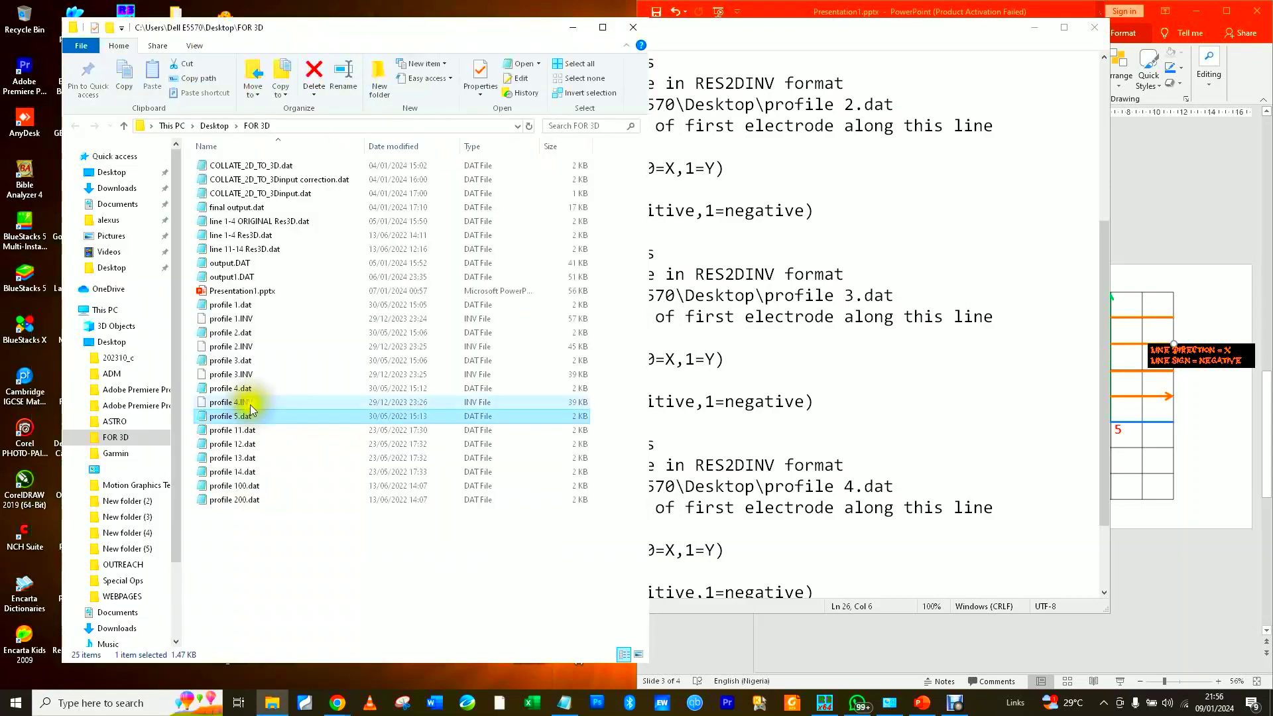
{"action": "left_click_drag", "start_coordinate": [238, 415], "coordinate": [513, 679]}
{"action": "left_click", "coordinate": [573, 27]}
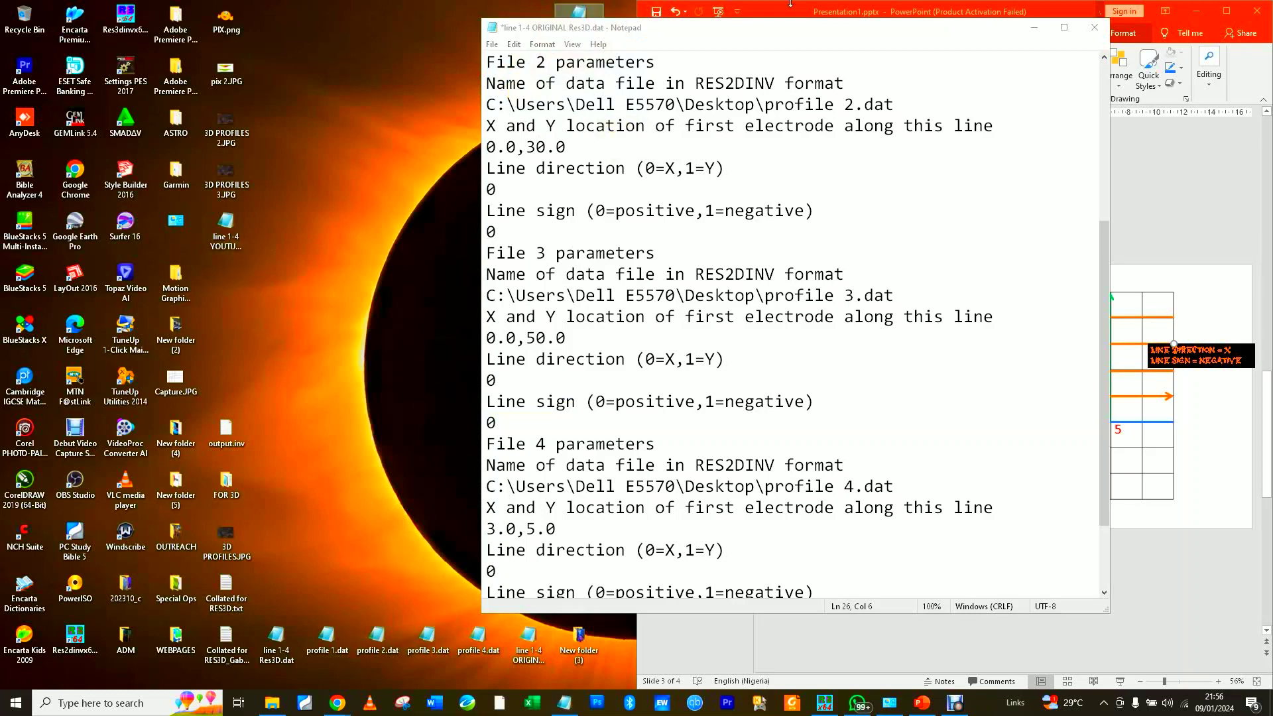
{"action": "left_click_drag", "start_coordinate": [587, 9], "coordinate": [343, 588]}
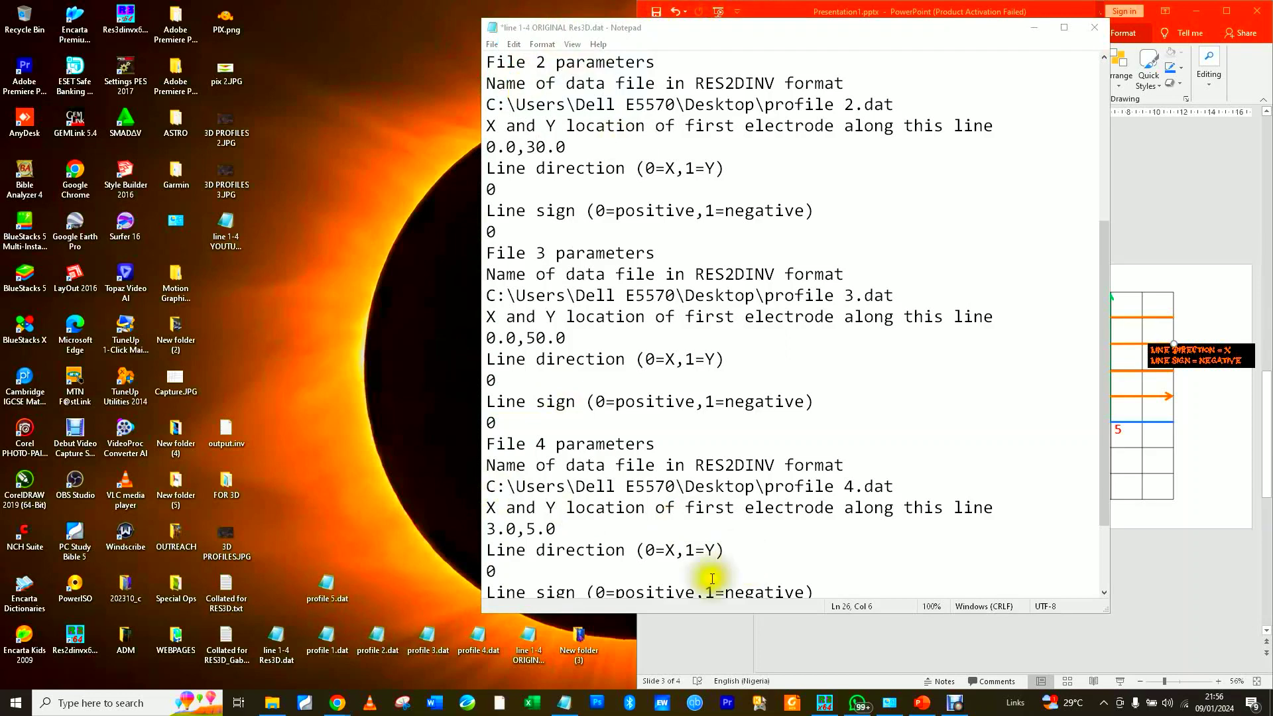
Duplicate the whole File 4 parameters block directly below itself, before the output file name lines.
{"action": "left_click_drag", "start_coordinate": [1104, 472], "coordinate": [1102, 525]}
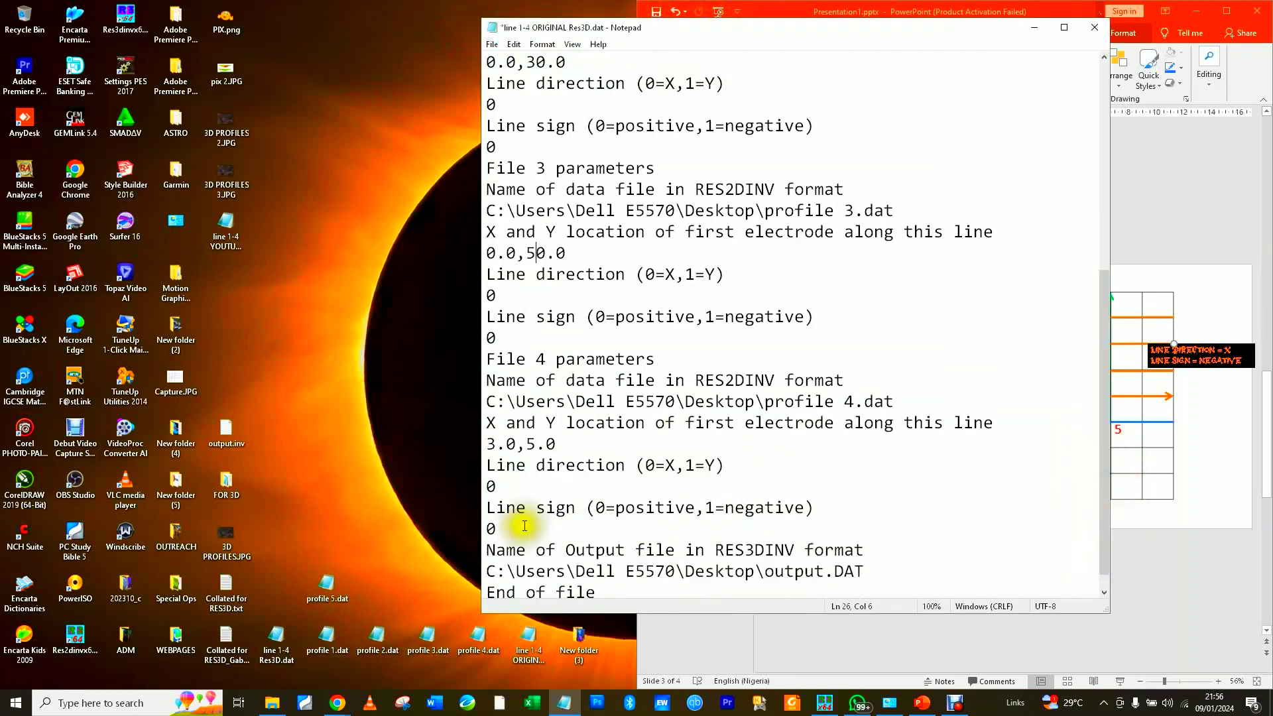
{"action": "left_click_drag", "start_coordinate": [506, 524], "coordinate": [489, 423]}
{"action": "left_click_drag", "start_coordinate": [494, 472], "coordinate": [488, 363]}
{"action": "key", "text": "ctrl+c"}
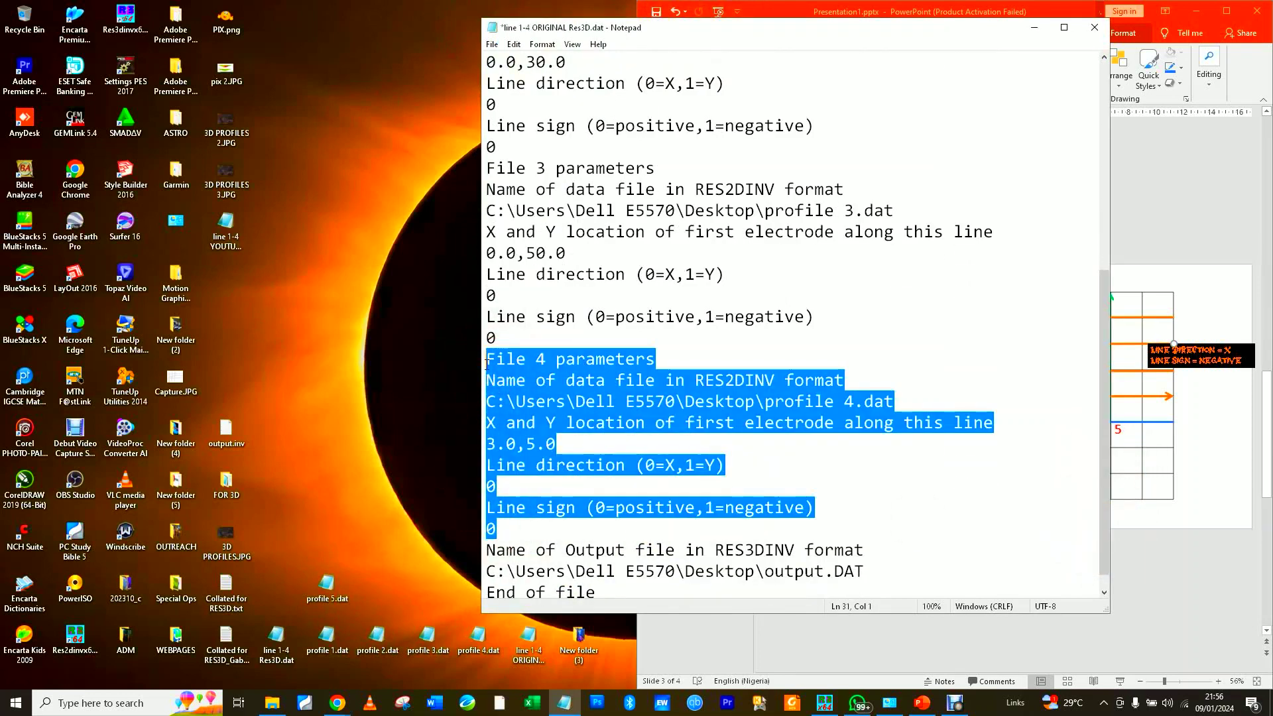
{"action": "left_click", "coordinate": [503, 524]}
{"action": "key", "text": "Return"}
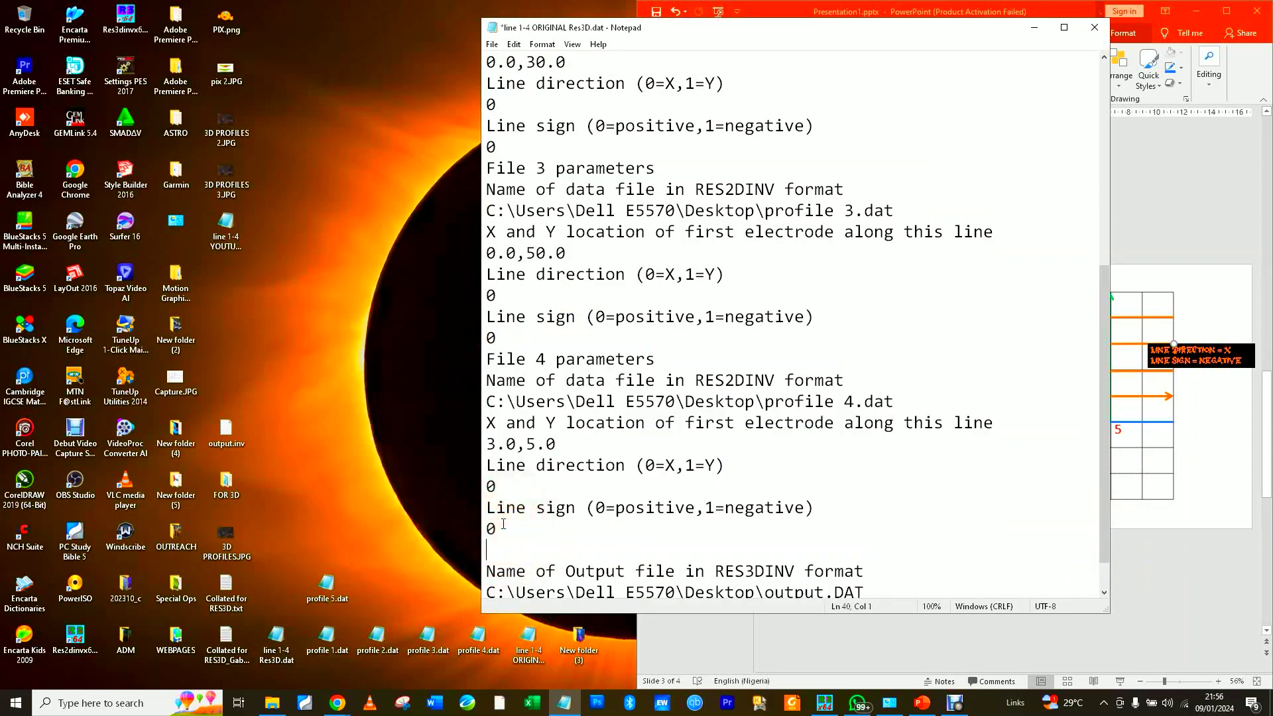
{"action": "key", "text": "ctrl+v"}
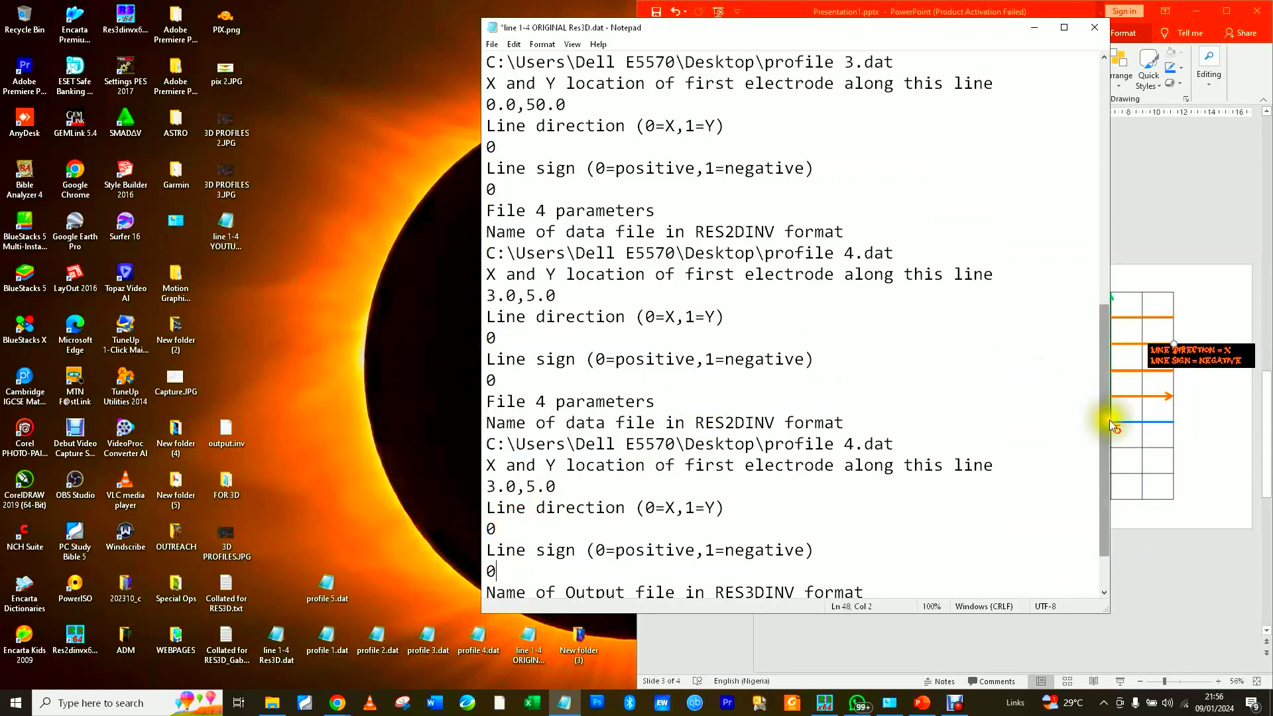
Renumber the duplicated block as File 5 and change its data file path to profile 5.dat.
{"action": "scroll", "coordinate": [1109, 420], "scroll_direction": "down", "scroll_amount": 1}
{"action": "left_click", "coordinate": [543, 340]}
{"action": "key", "text": "BackSpace"}
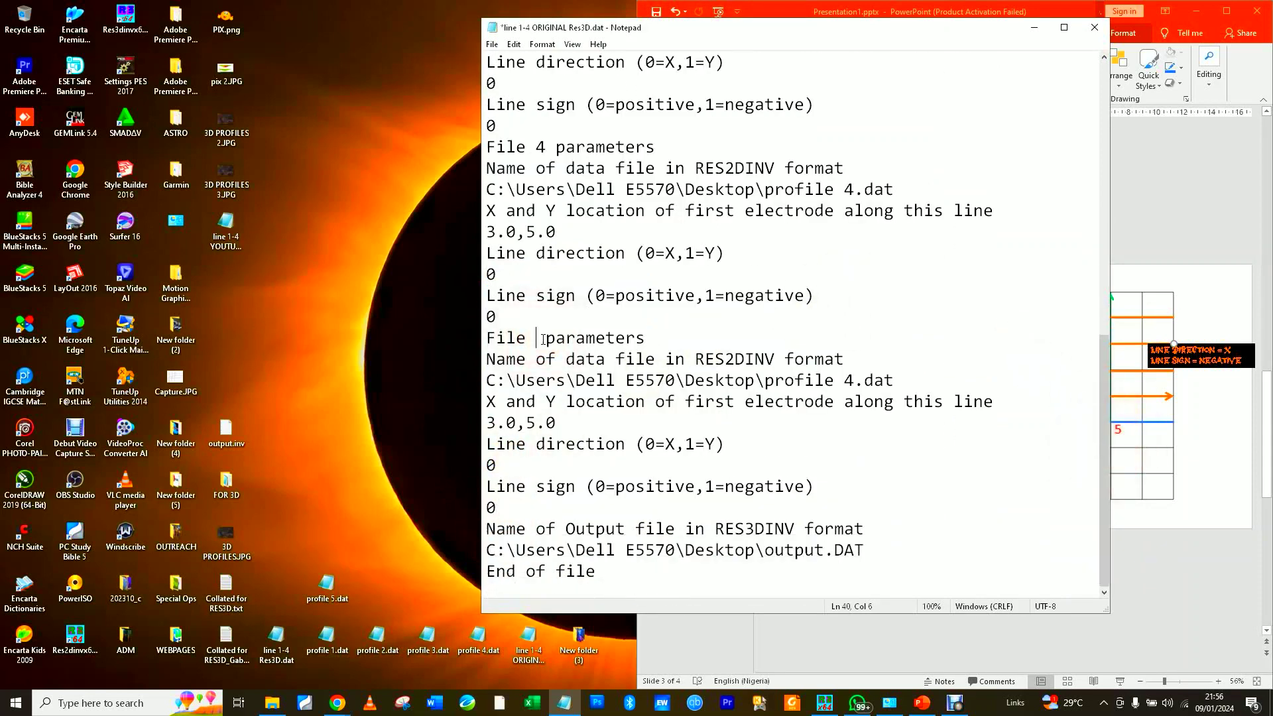
{"action": "type", "text": "5"}
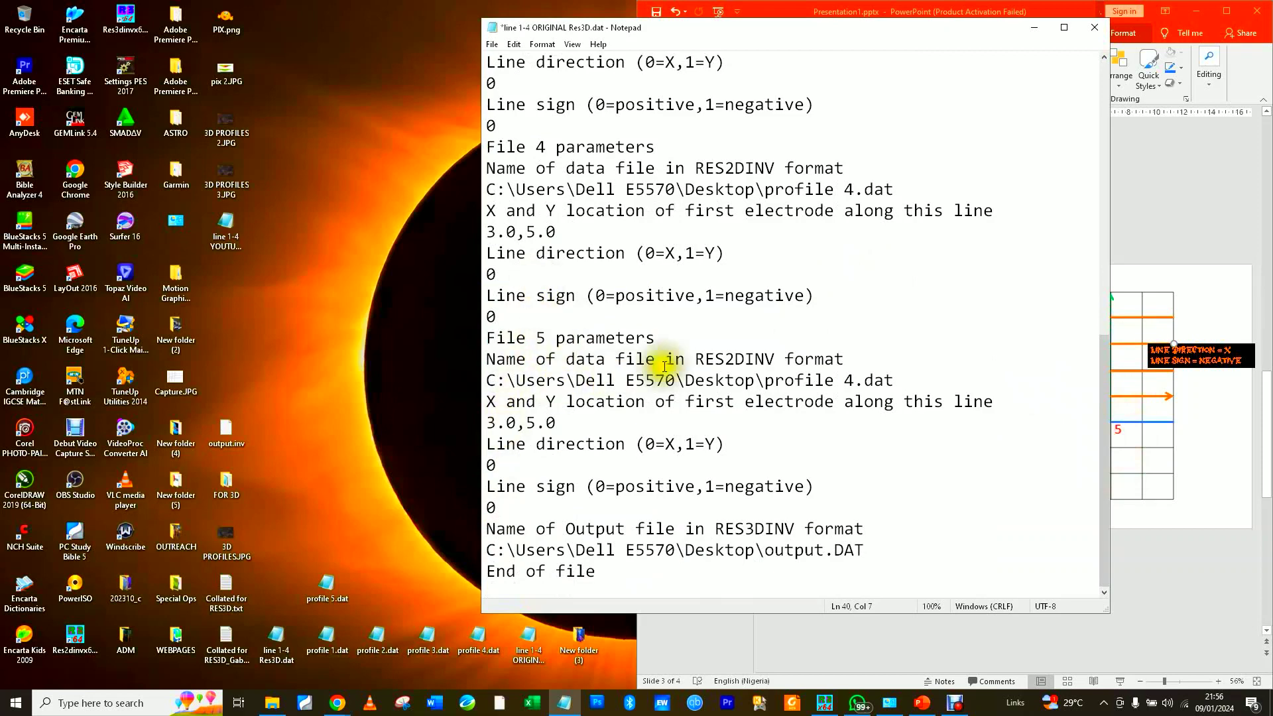
{"action": "left_click", "coordinate": [853, 382]}
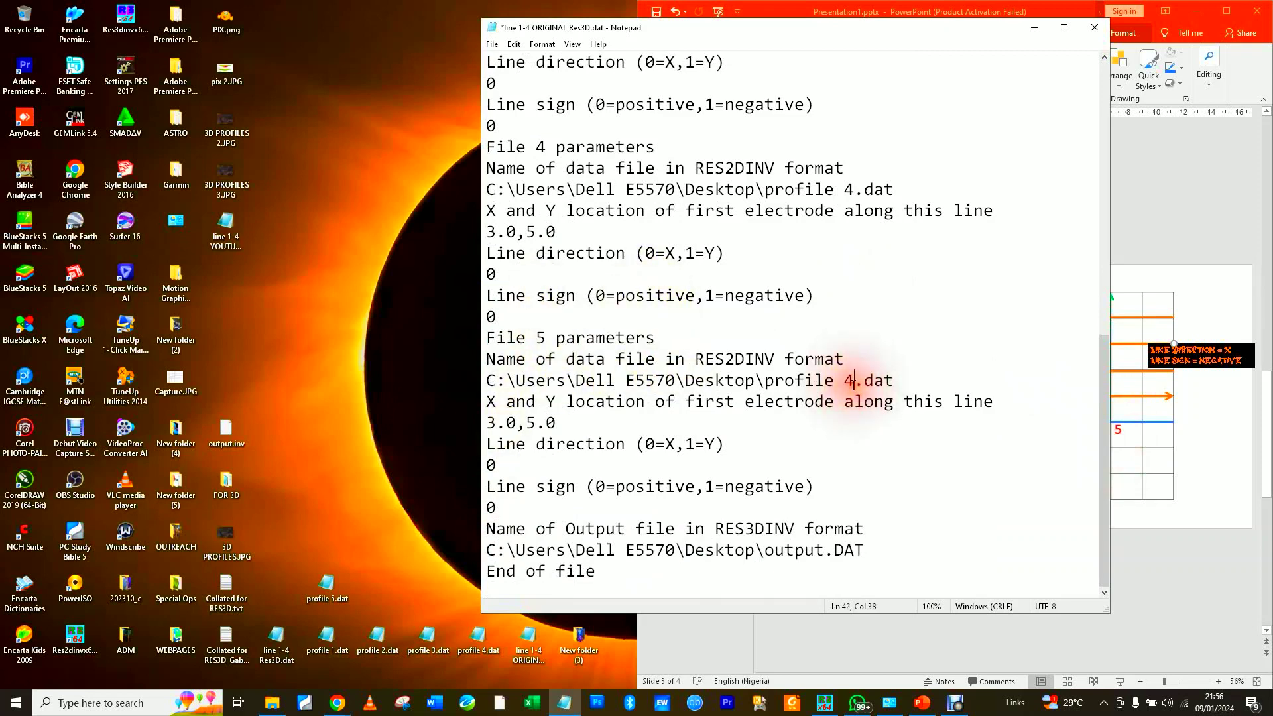
{"action": "key", "text": "BackSpace"}
{"action": "type", "text": "5"}
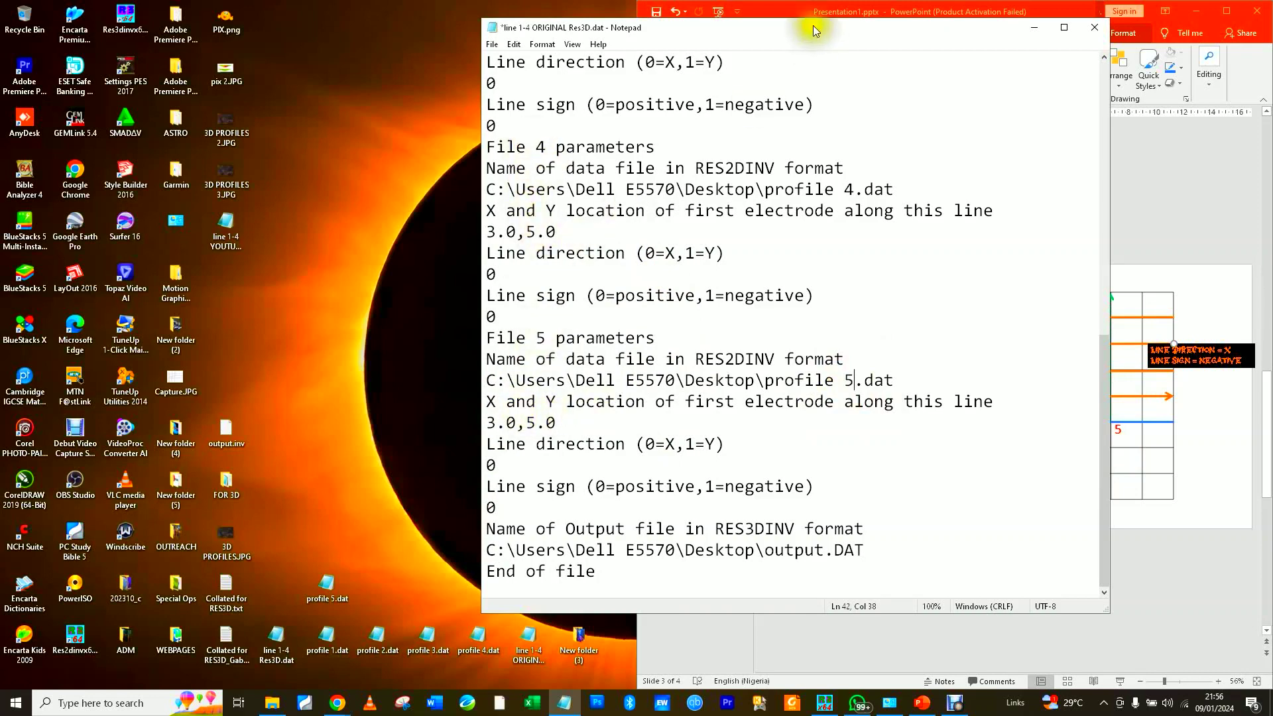
Position the text file beside the slide and examine the green vertical lines at 2 and 4 on the X axis.
{"action": "left_click_drag", "start_coordinate": [813, 25], "coordinate": [416, 46]}
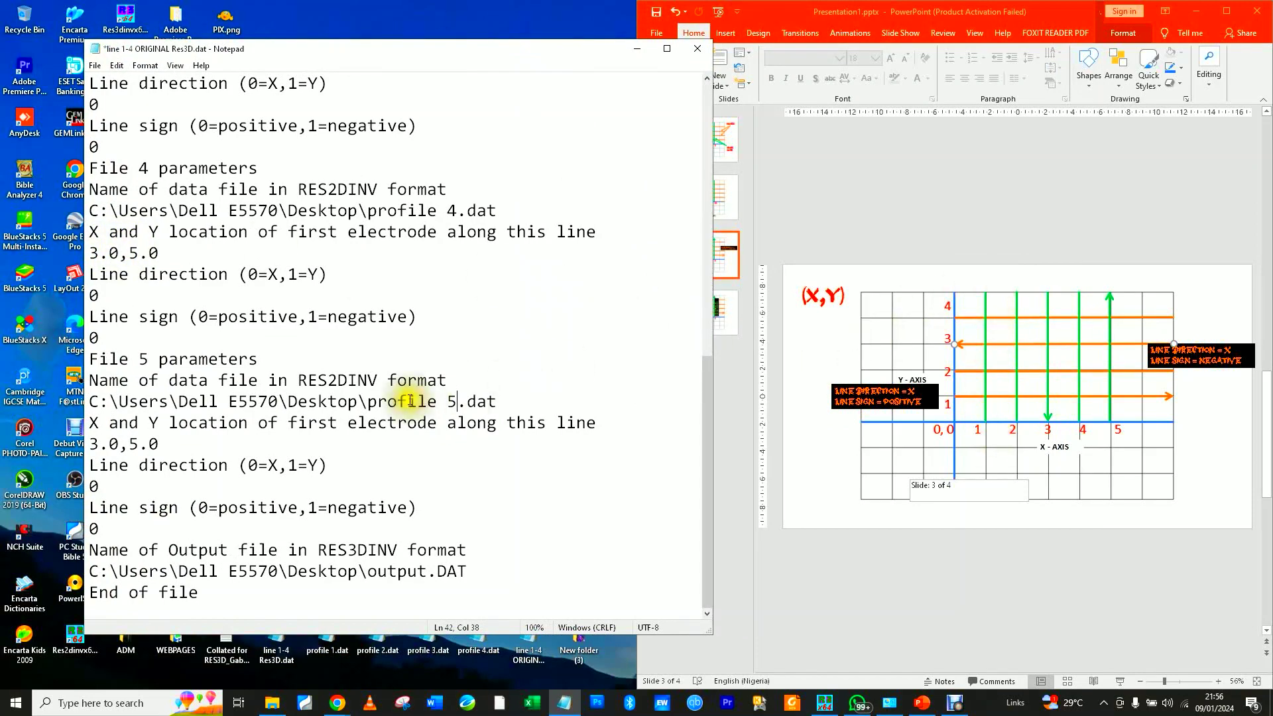
{"action": "left_click", "coordinate": [1016, 413]}
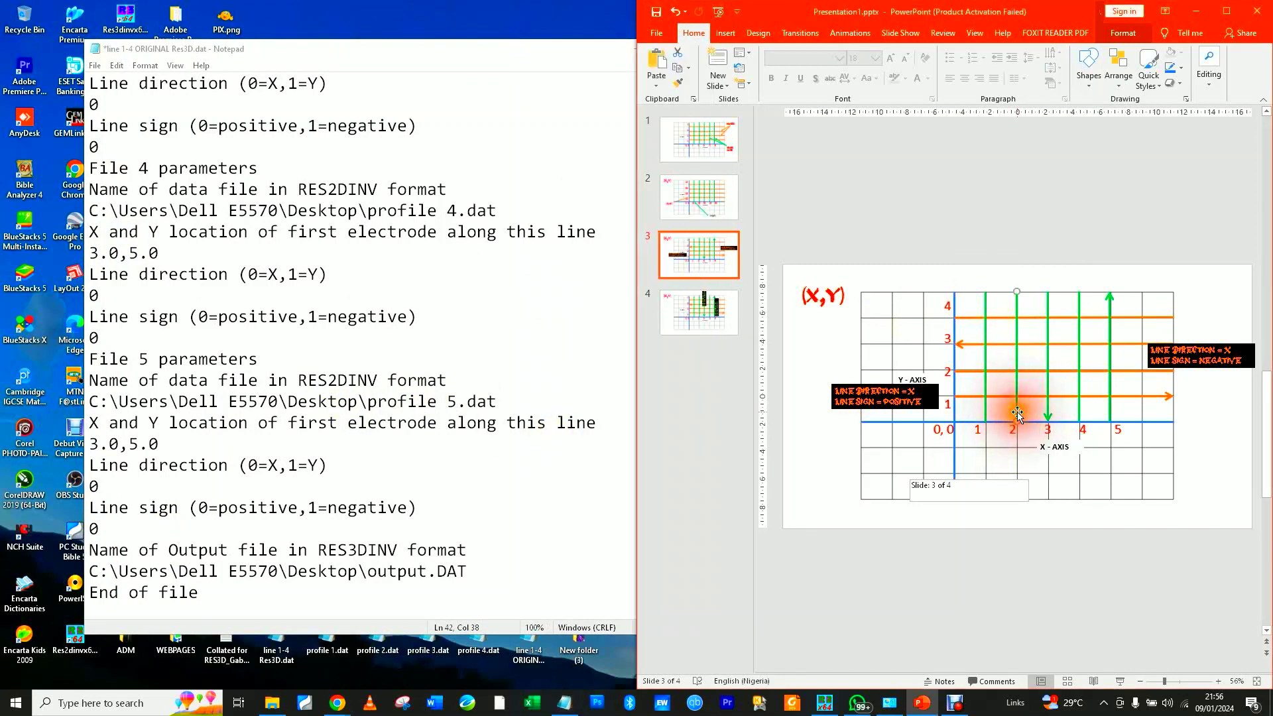
{"action": "left_click", "coordinate": [1079, 413]}
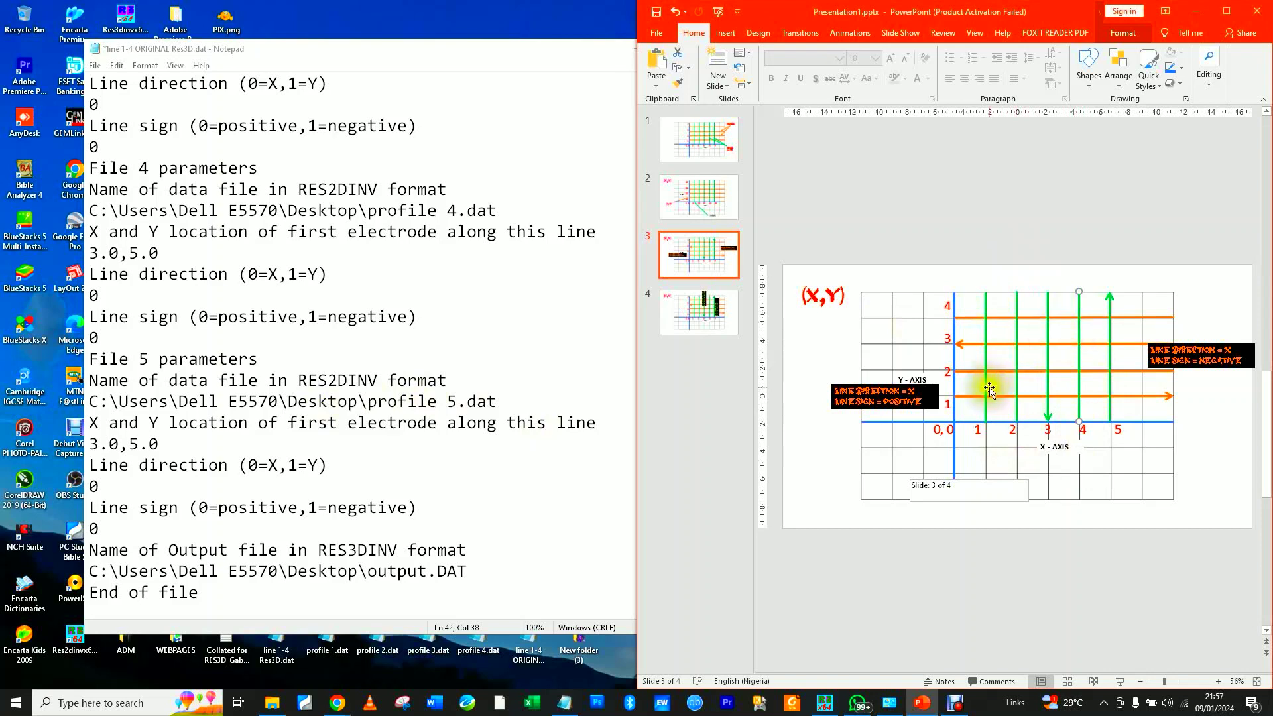
{"action": "left_click", "coordinate": [1014, 407]}
{"action": "left_click", "coordinate": [1078, 386]}
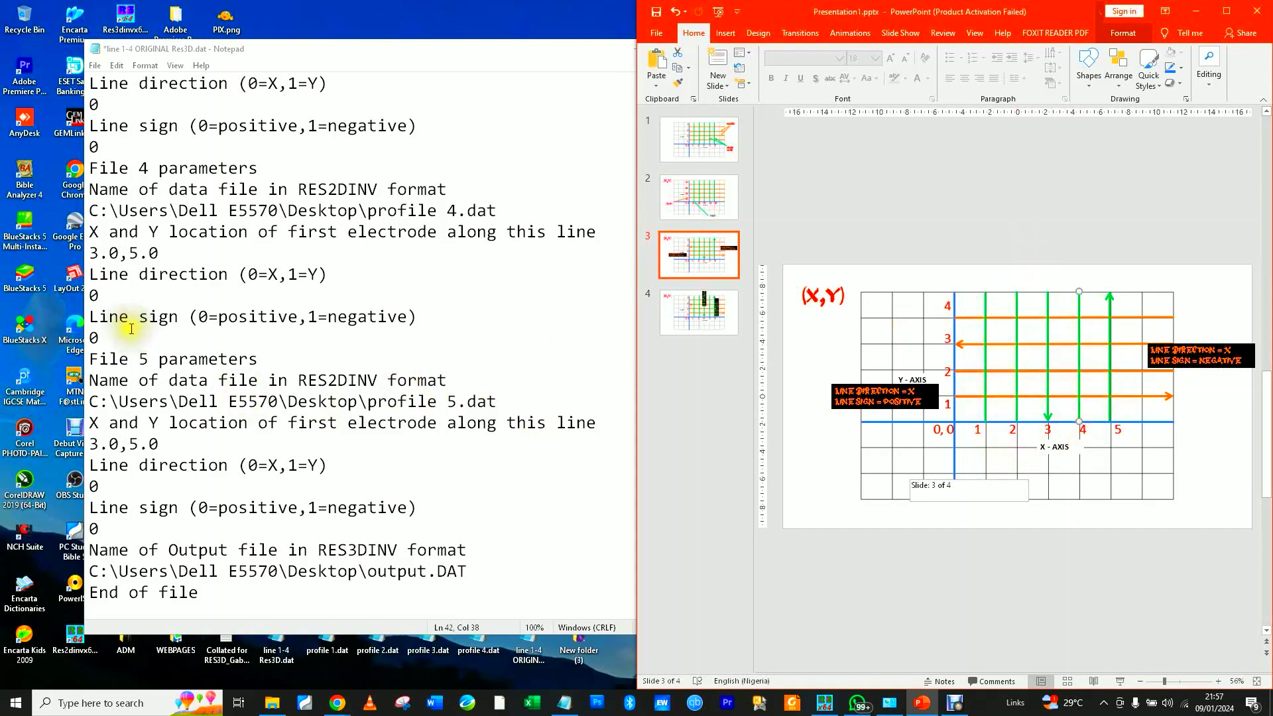
Set File 4's first electrode location to 20.0,0.0, using the grid coordinates on slide 2 as reference.
{"action": "left_click", "coordinate": [100, 256]}
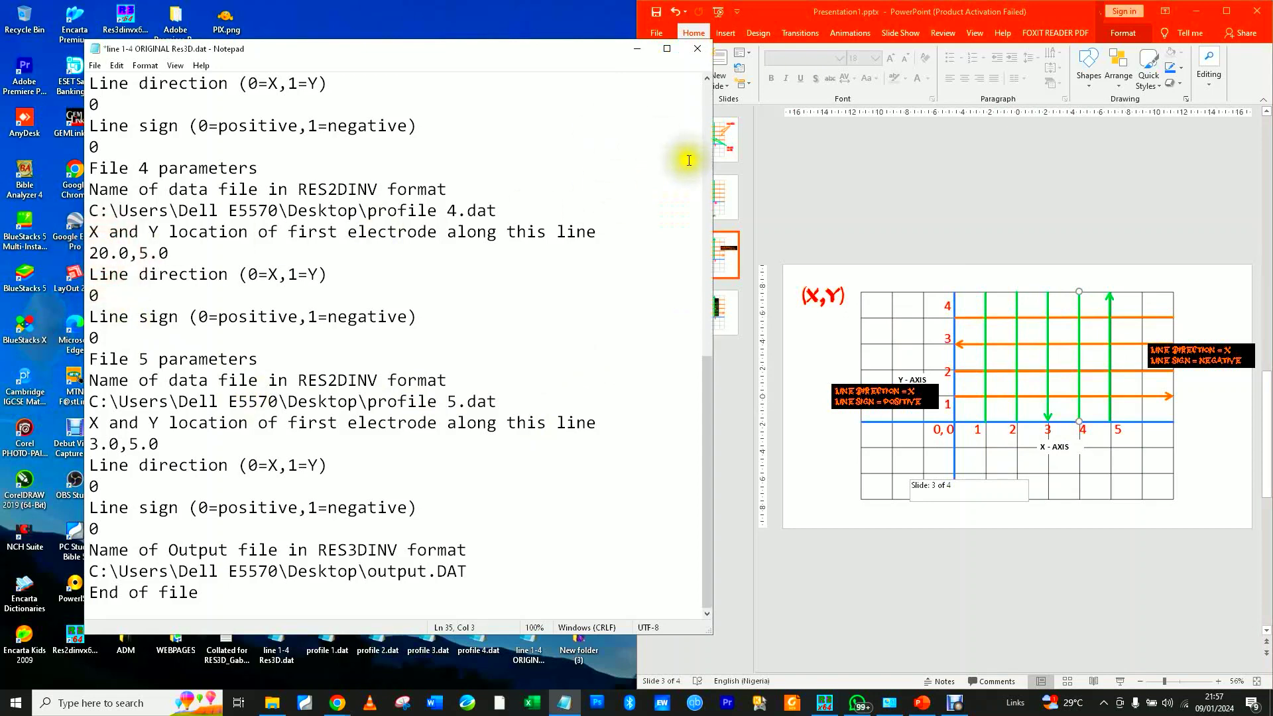
{"action": "left_click", "coordinate": [728, 188]}
{"action": "left_click", "coordinate": [728, 193]}
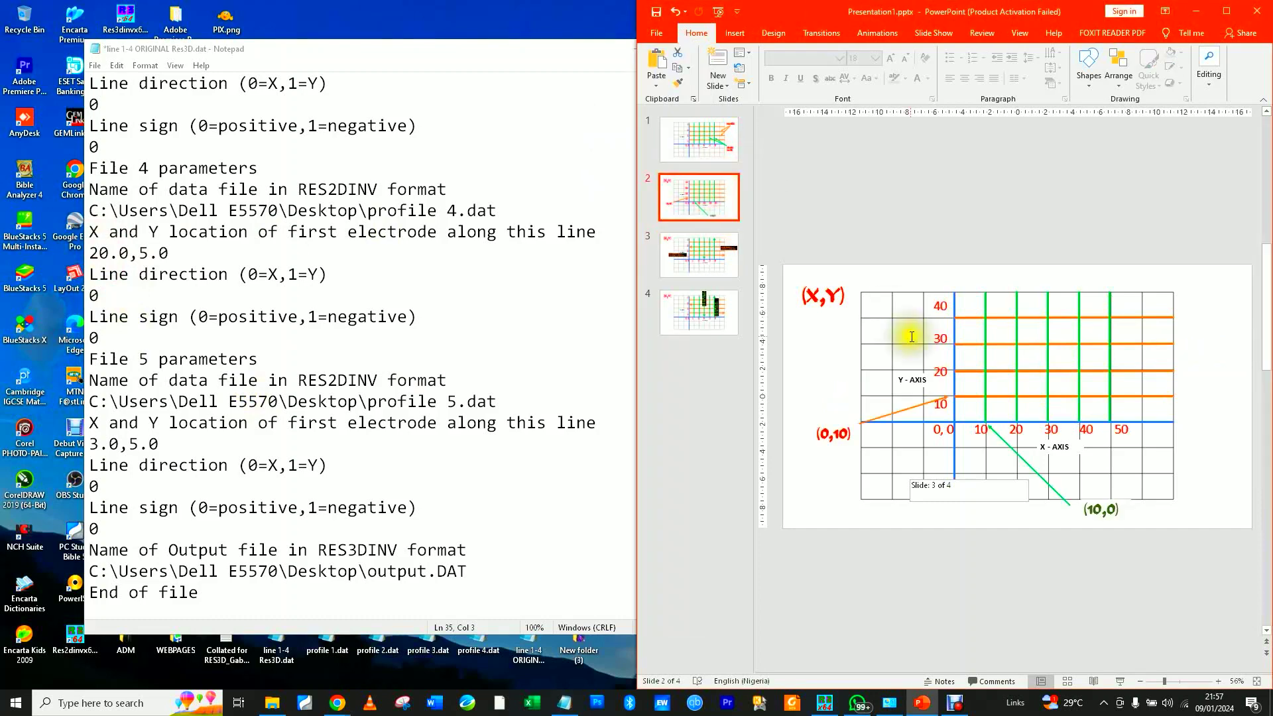
{"action": "left_click", "coordinate": [107, 252]}
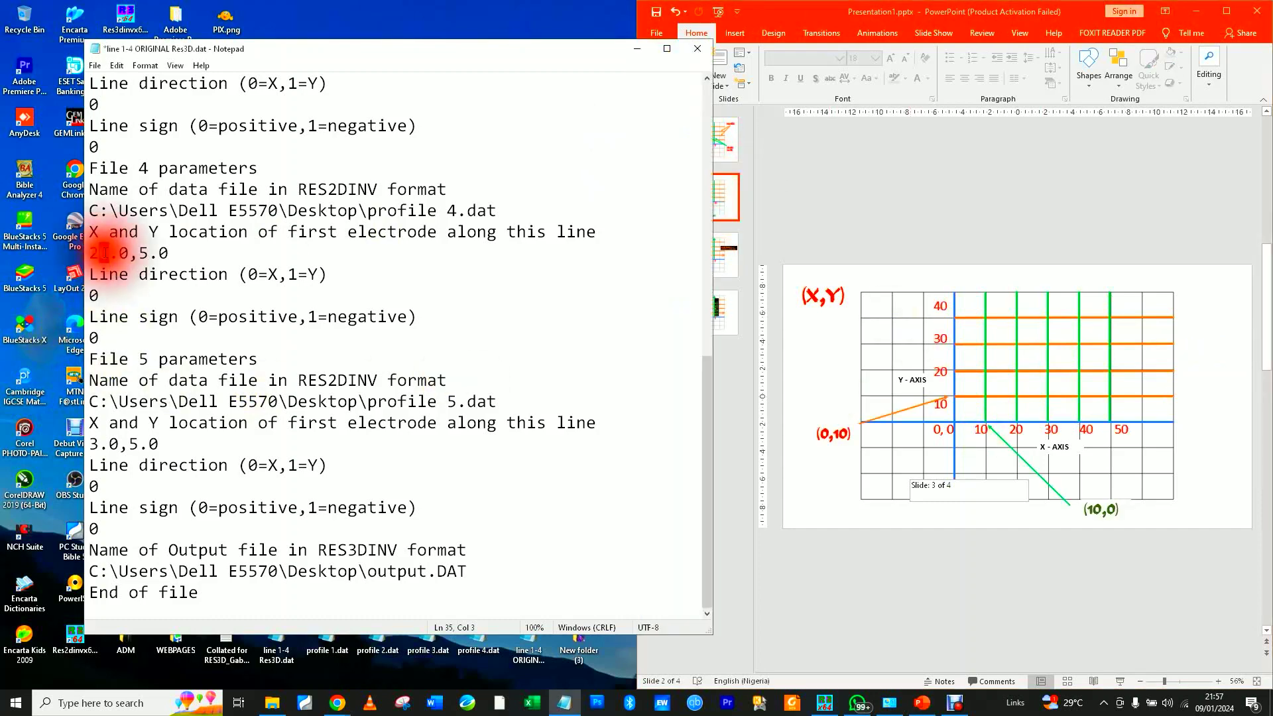
{"action": "left_click", "coordinate": [111, 253]}
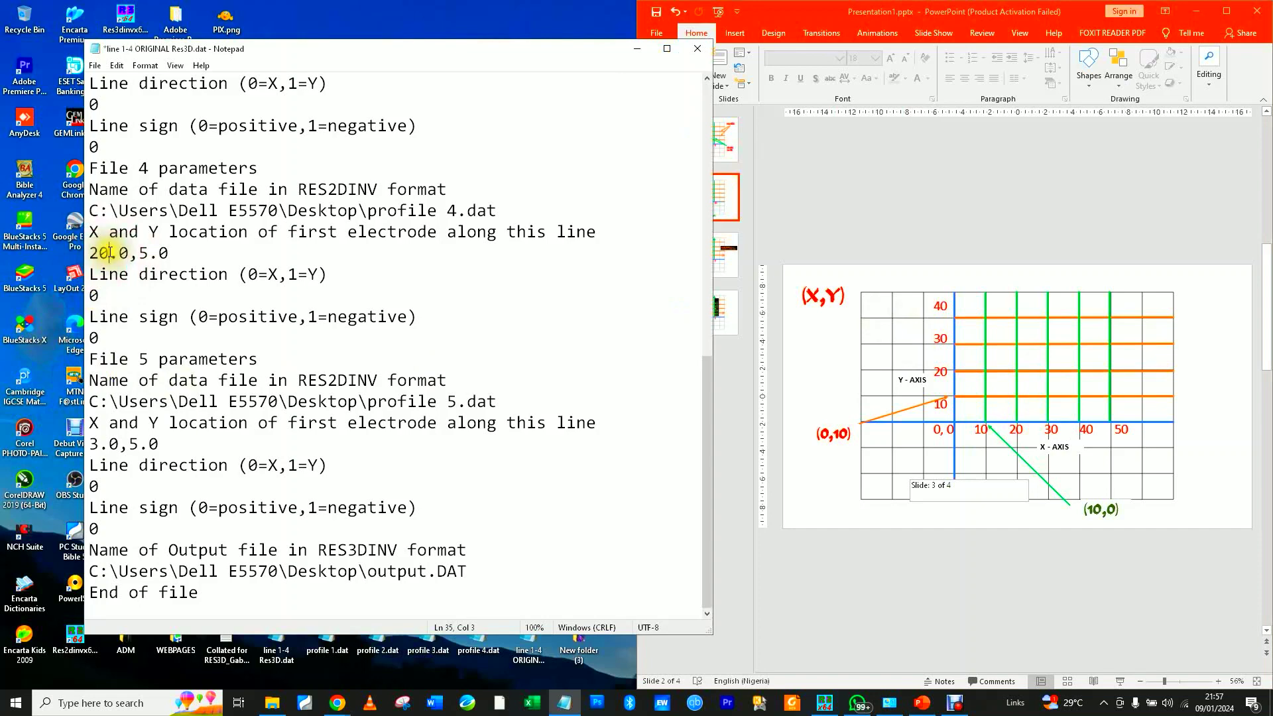
{"action": "double_click", "coordinate": [164, 255]}
{"action": "type", "text": "0"}
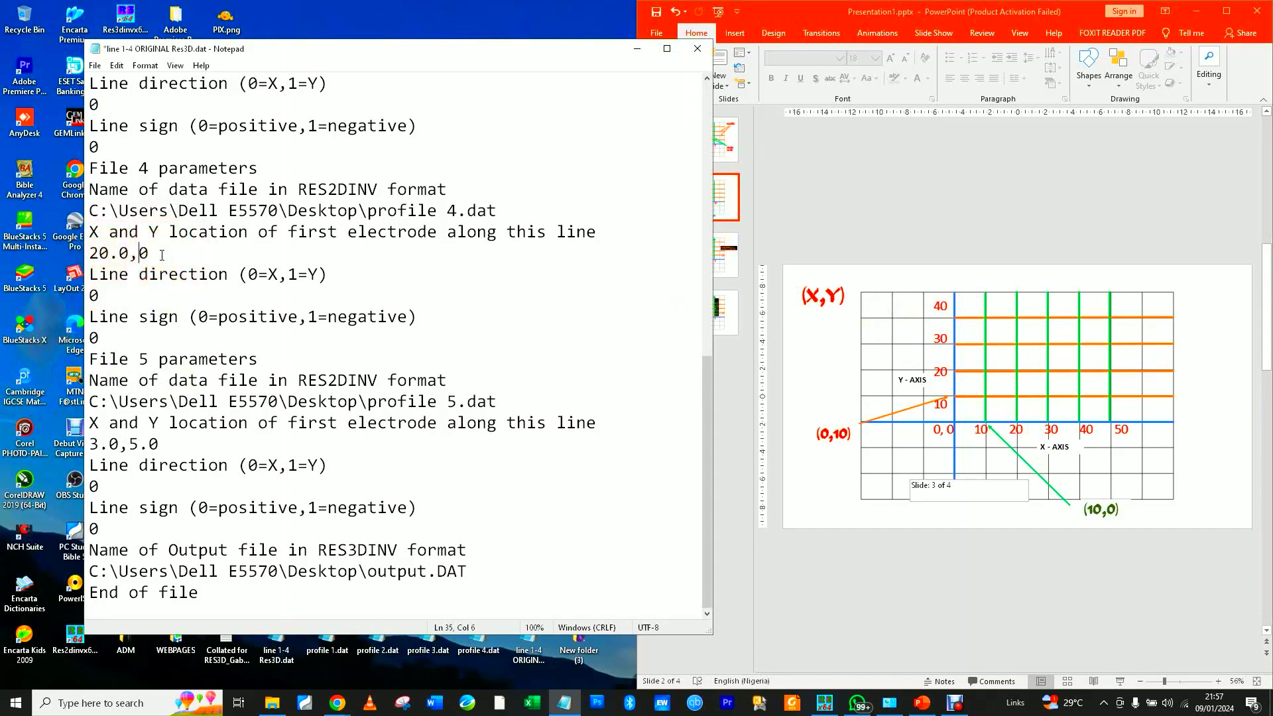
{"action": "left_click", "coordinate": [149, 252]}
{"action": "type", "text": ".0"}
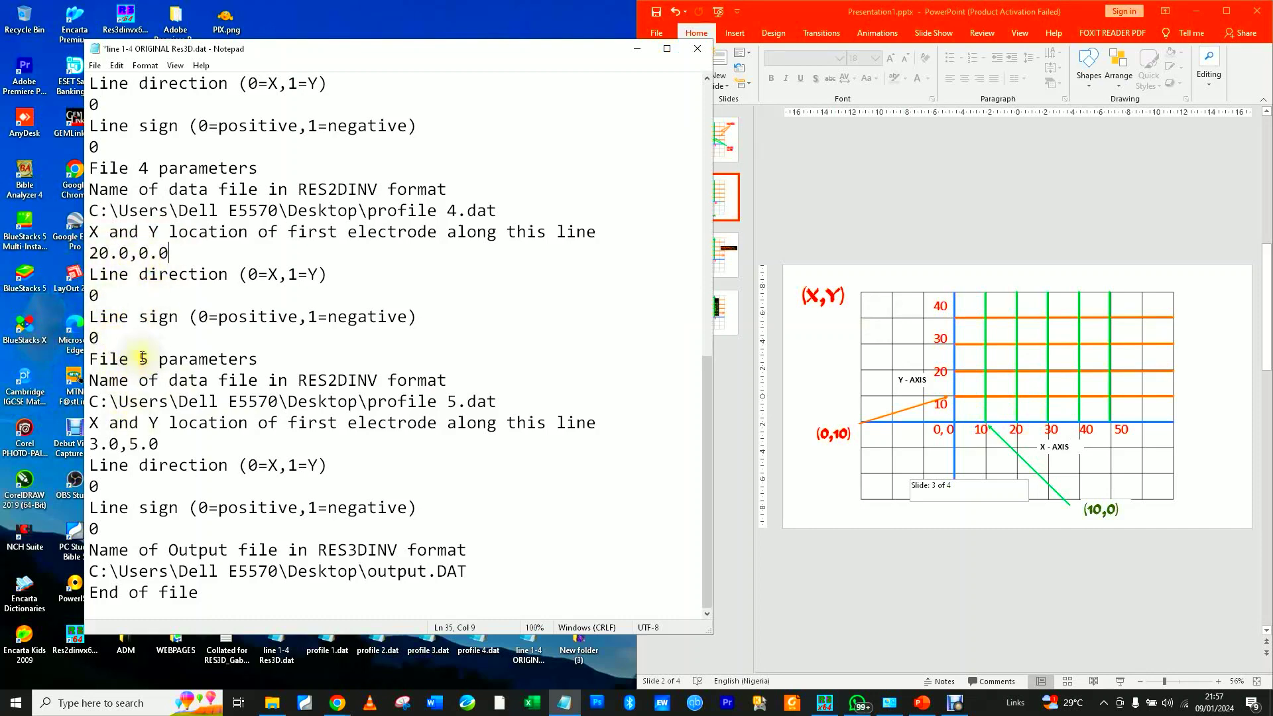
Set File 5's first electrode location to 40.0,0.0, checking the vertical lines at 20 and 40 on the slide's grid.
{"action": "left_click", "coordinate": [98, 450]}
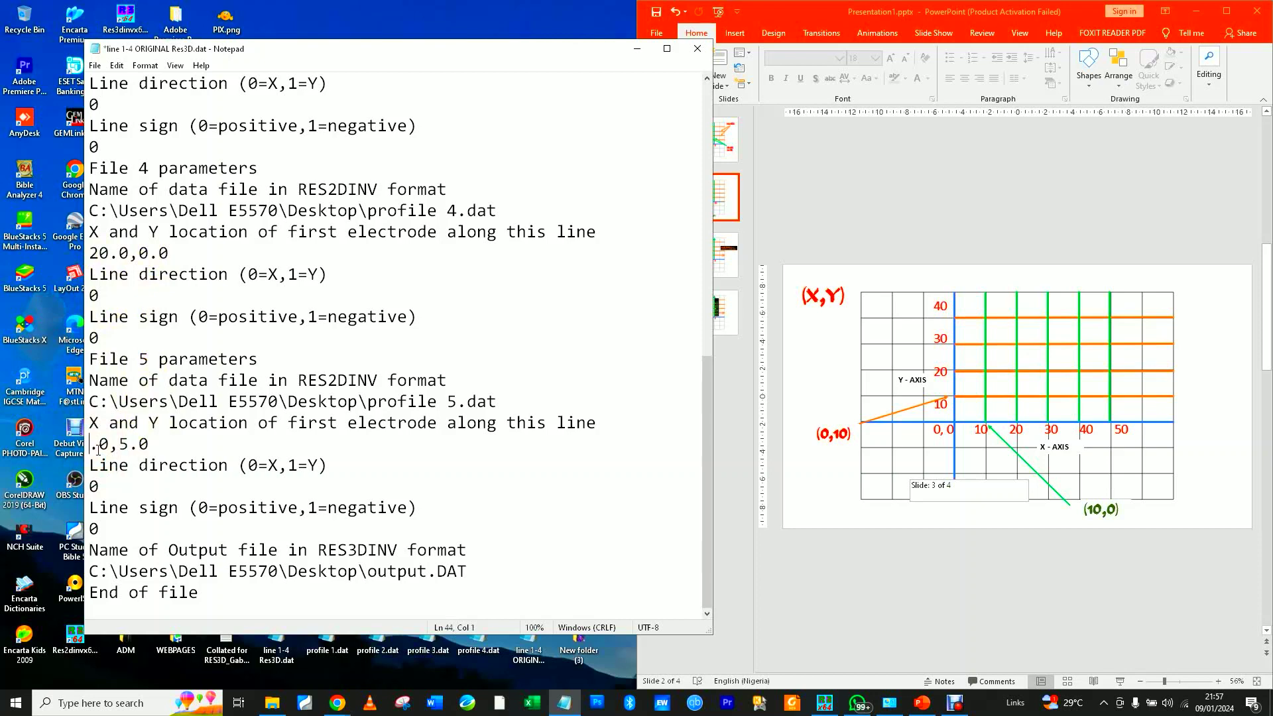
{"action": "left_click", "coordinate": [152, 445]}
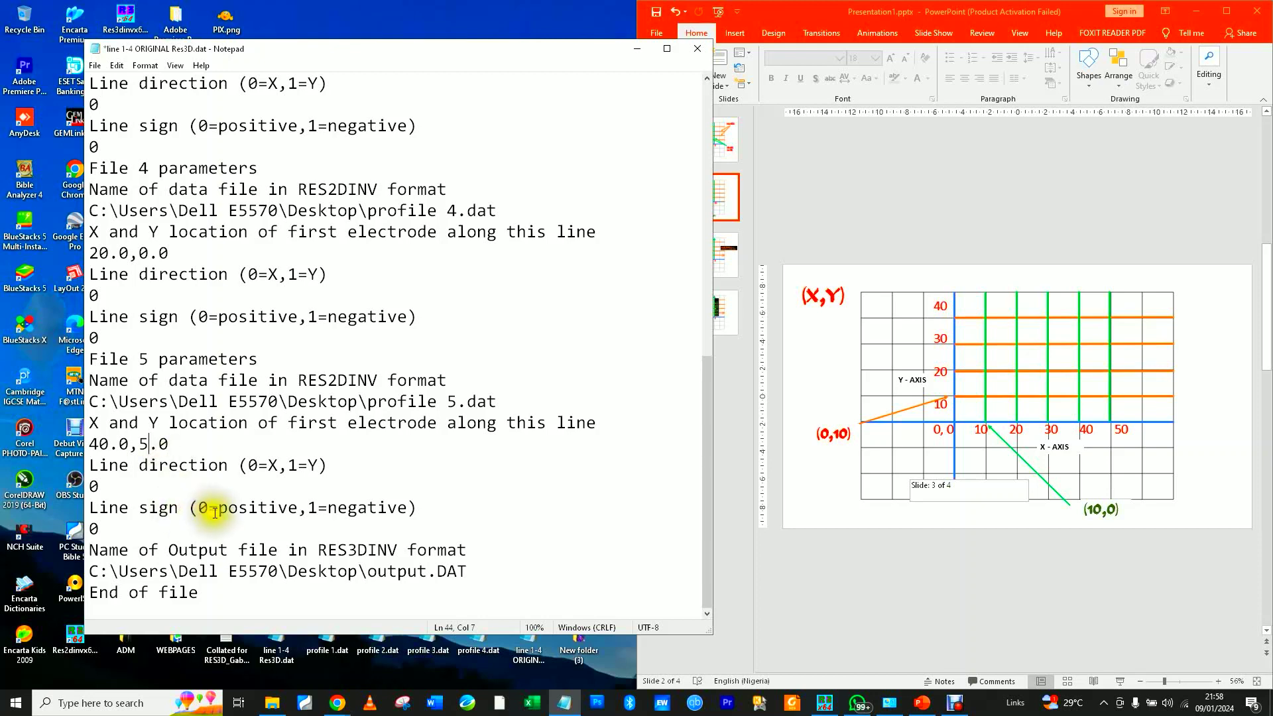
{"action": "left_click", "coordinate": [299, 509]}
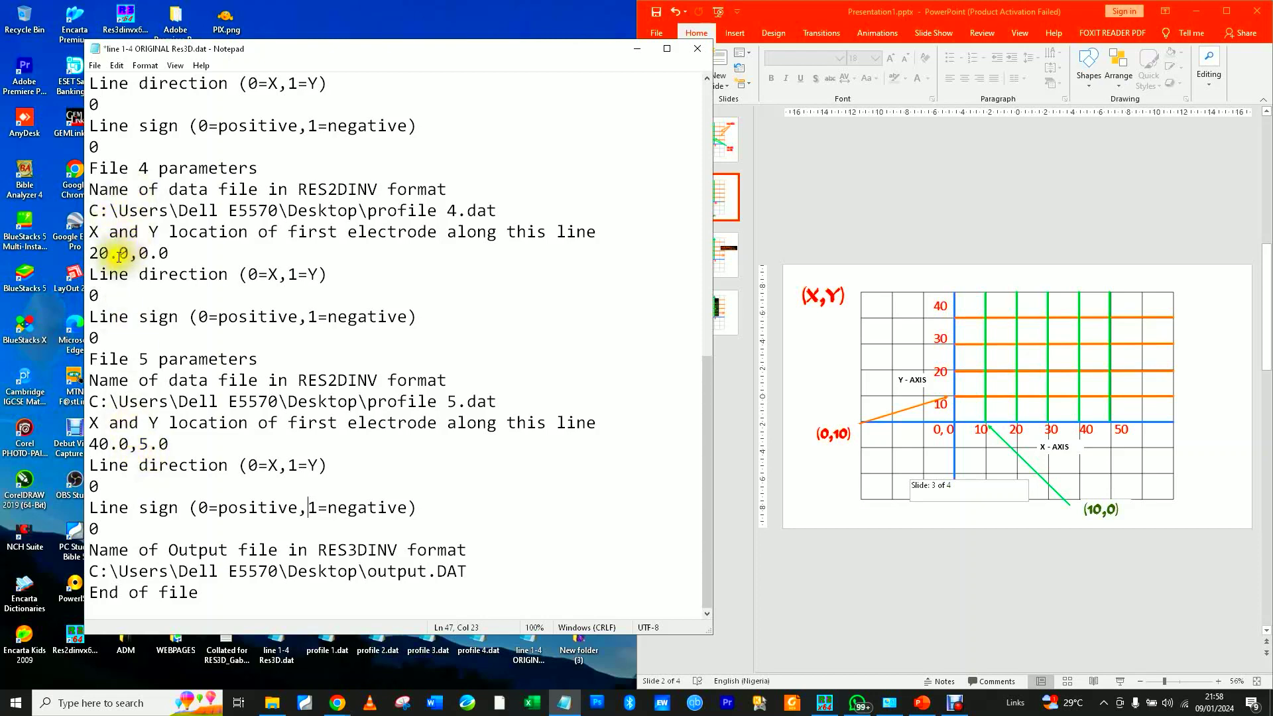
{"action": "left_click", "coordinate": [1018, 421]}
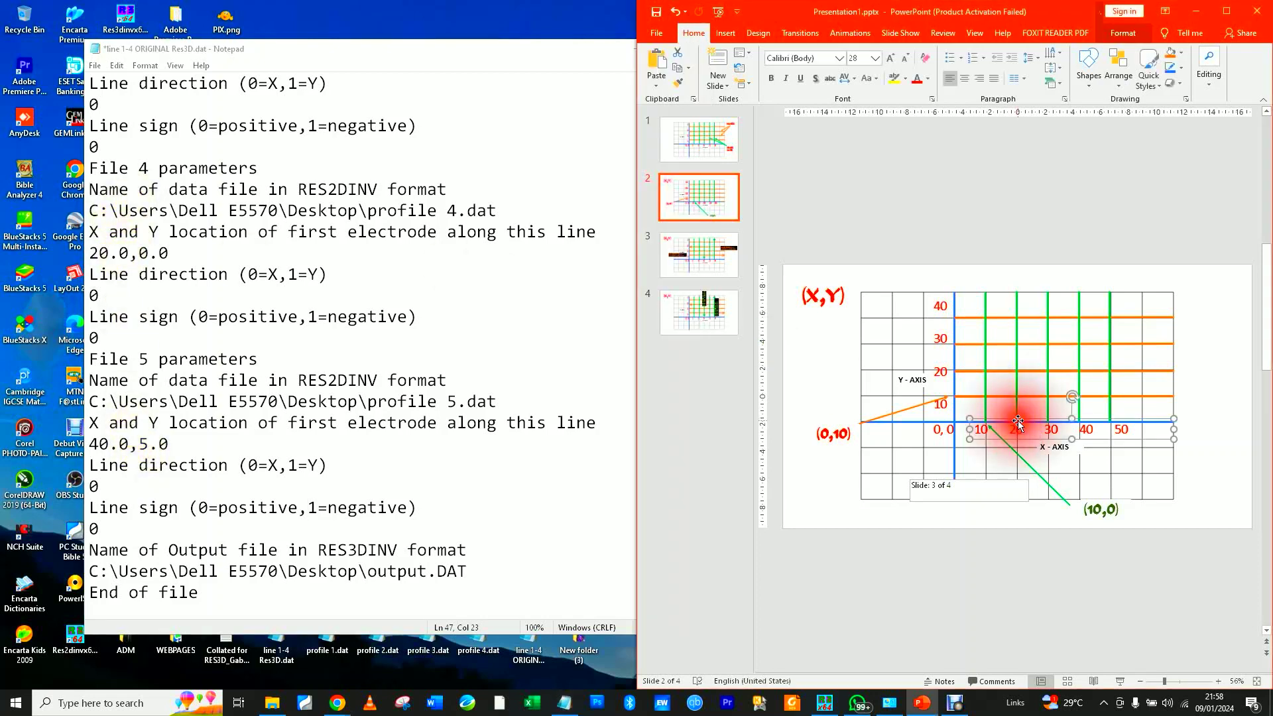
{"action": "left_click", "coordinate": [1017, 422]}
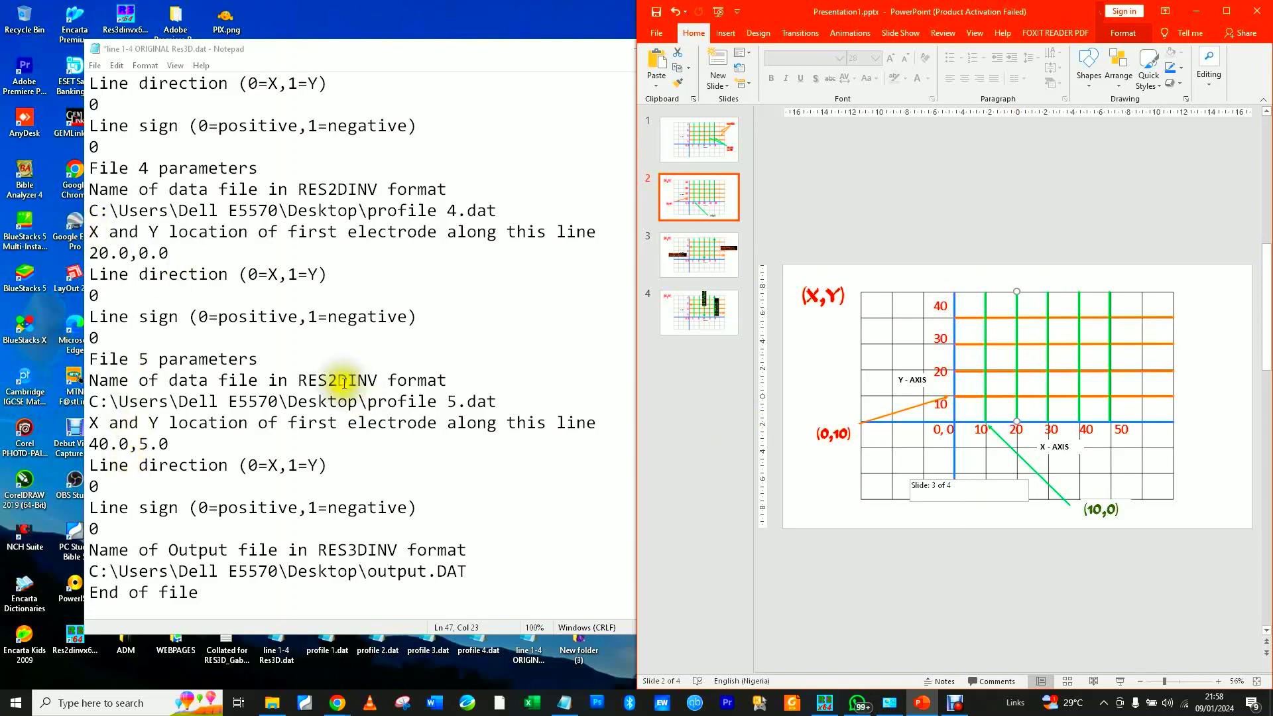
{"action": "left_click", "coordinate": [1079, 363]}
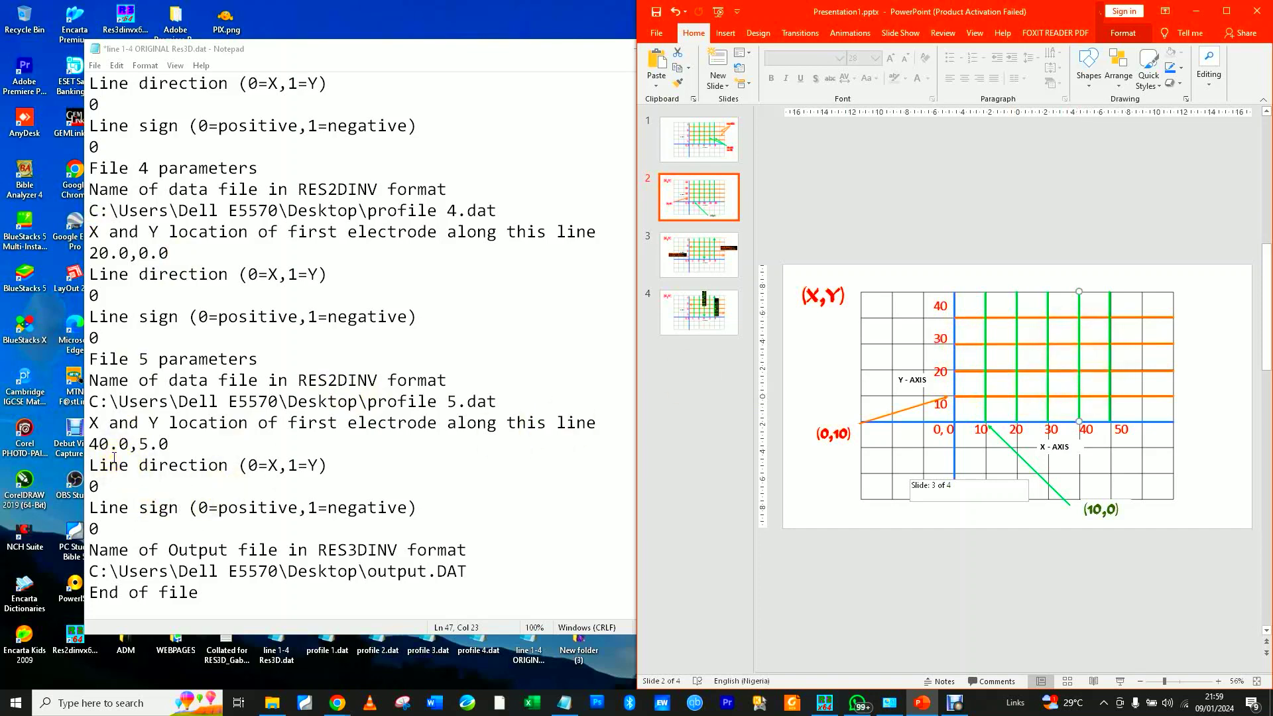
{"action": "left_click", "coordinate": [151, 443]}
{"action": "key", "text": "BackSpace"}
{"action": "type", "text": "0"}
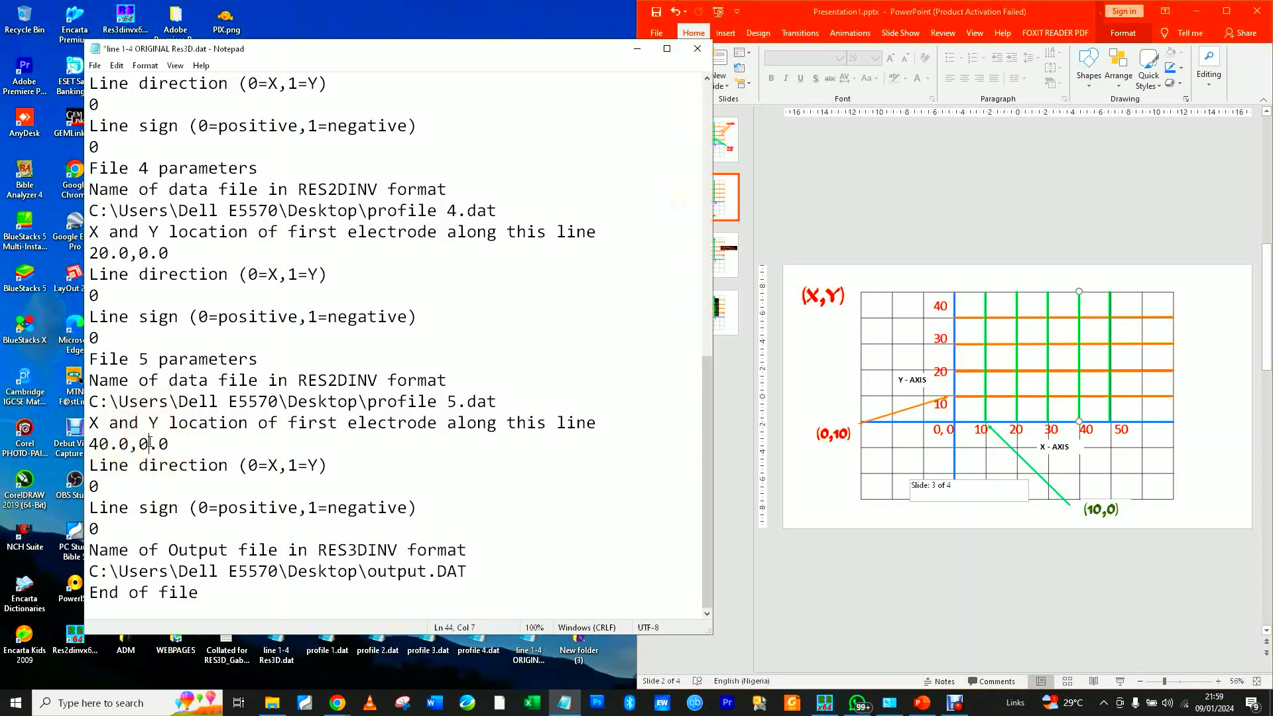
Set the line direction to 1 (Y) in both the File 4 and File 5 parameter blocks.
{"action": "left_click", "coordinate": [140, 168]}
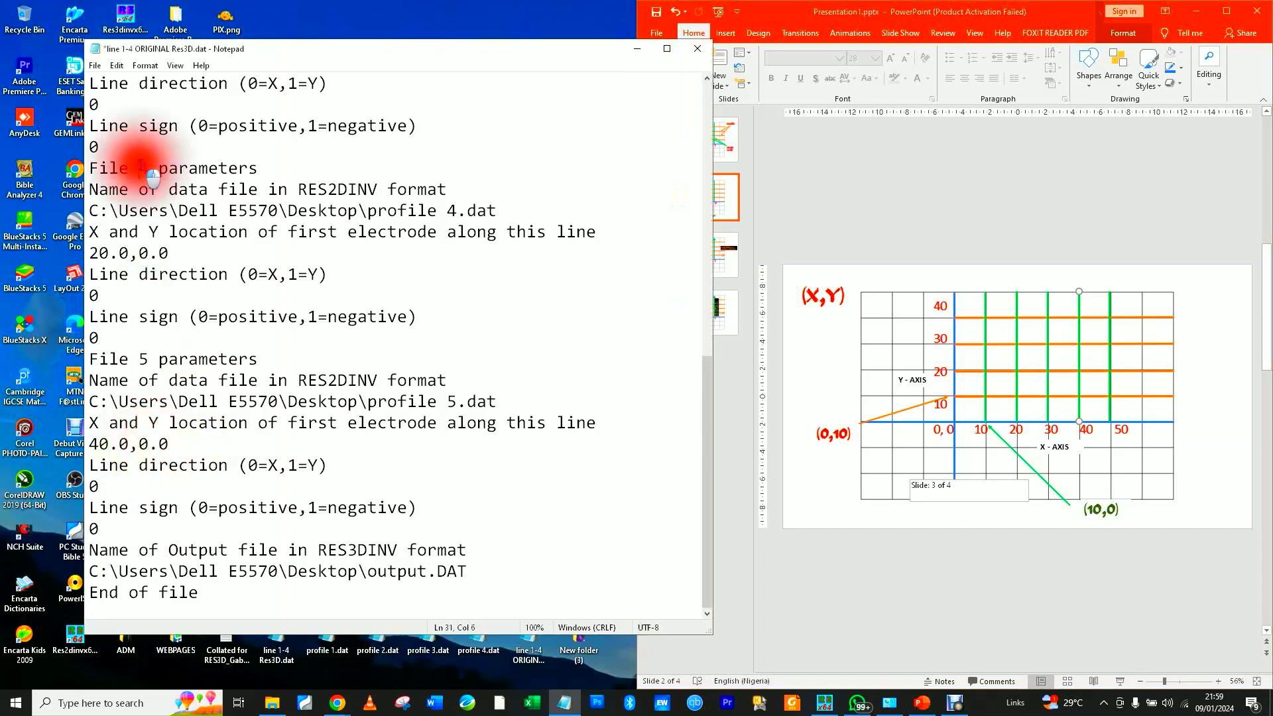
{"action": "left_click_drag", "start_coordinate": [89, 168], "coordinate": [99, 338]}
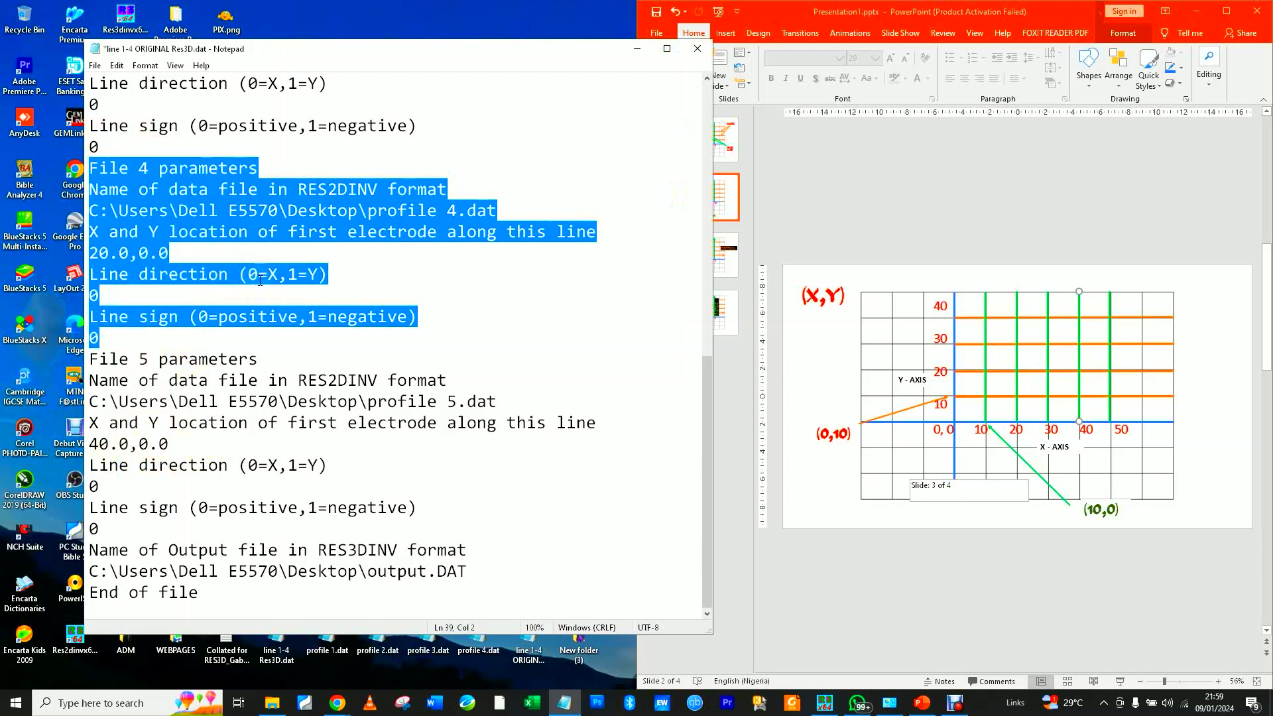
{"action": "left_click", "coordinate": [105, 285]}
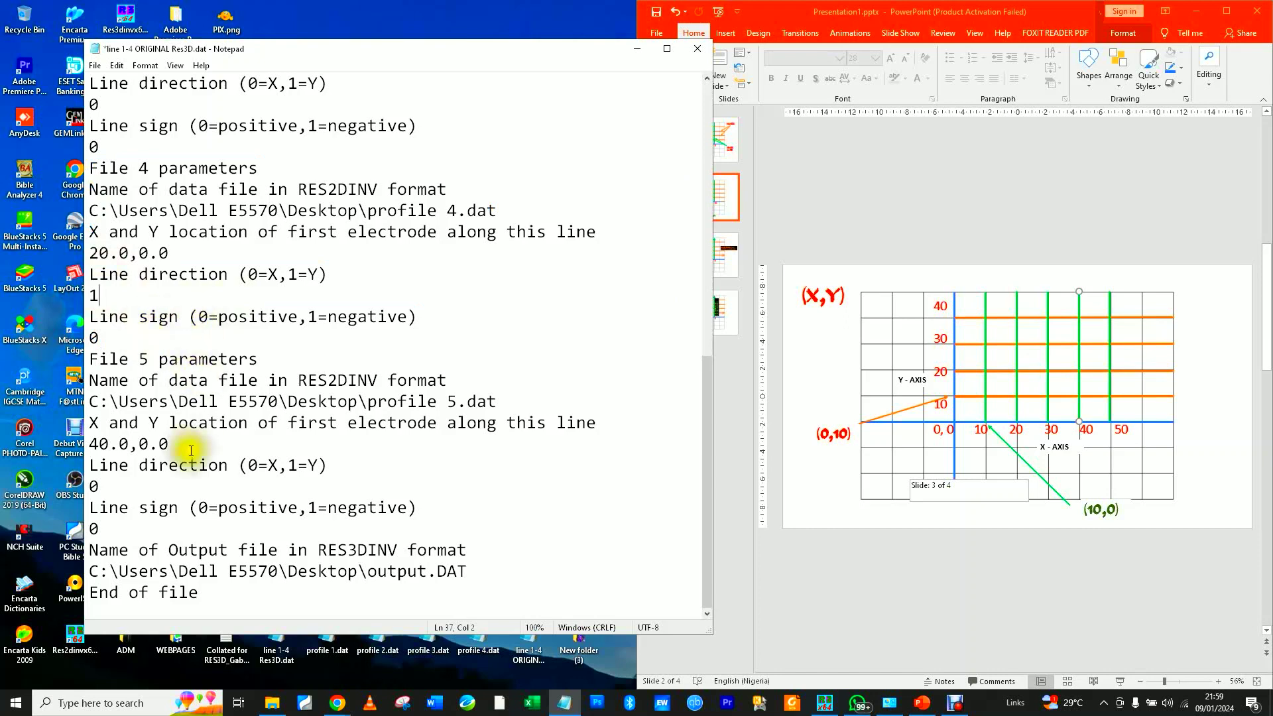
{"action": "left_click", "coordinate": [116, 482]}
{"action": "key", "text": "BackSpace"}
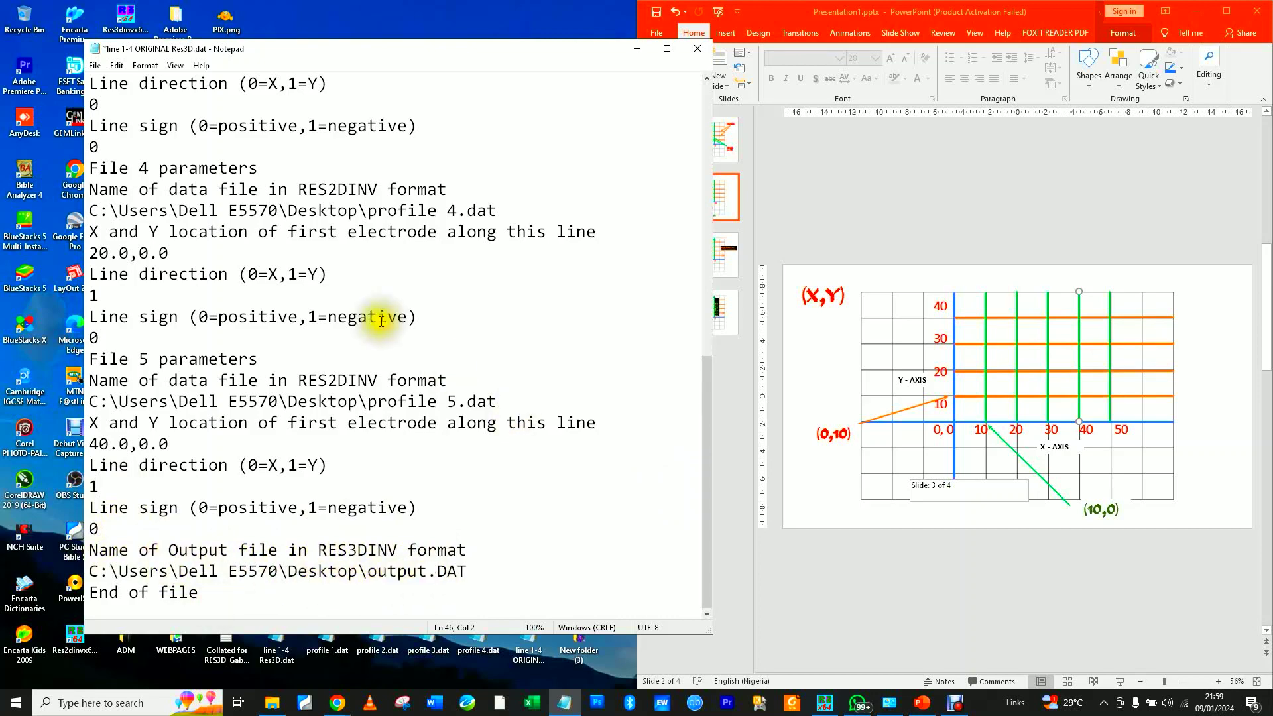
Save the edited collation file to the Desktop as LINE 1- 5 YT.dat and close it.
{"action": "left_click_drag", "start_coordinate": [707, 424], "coordinate": [700, 151]}
{"action": "left_click", "coordinate": [94, 65]}
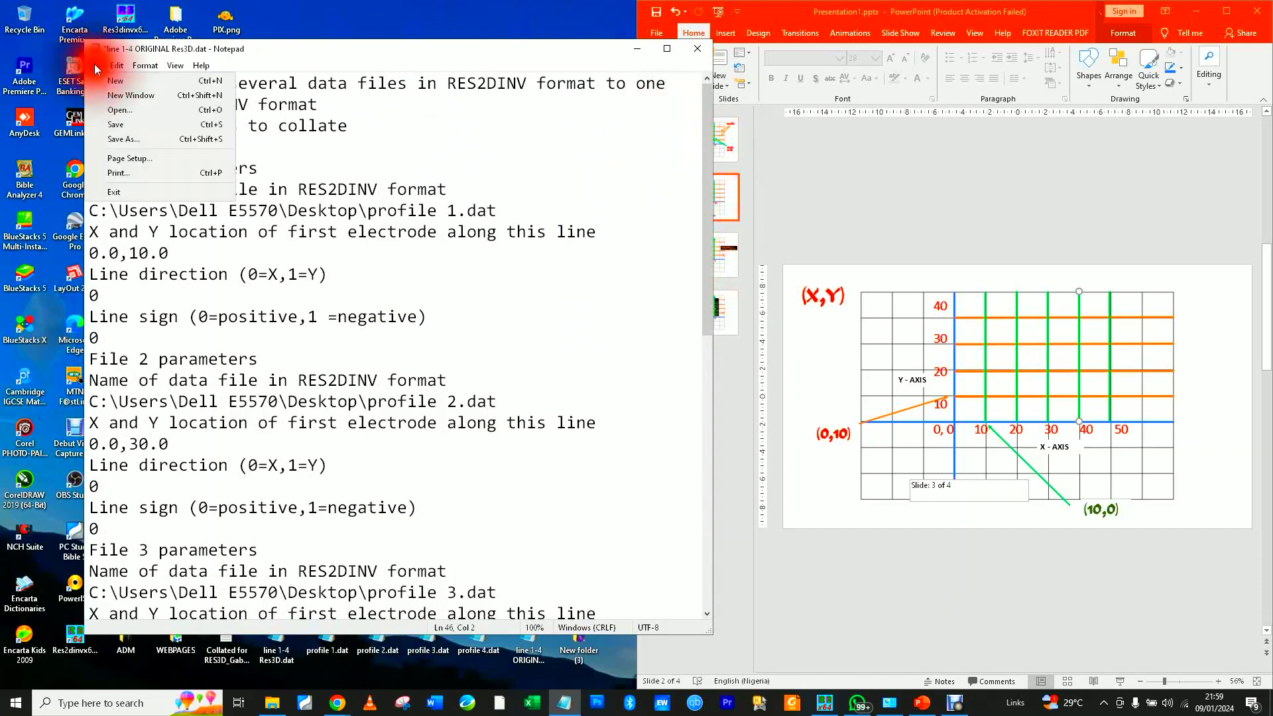
{"action": "left_click", "coordinate": [127, 138]}
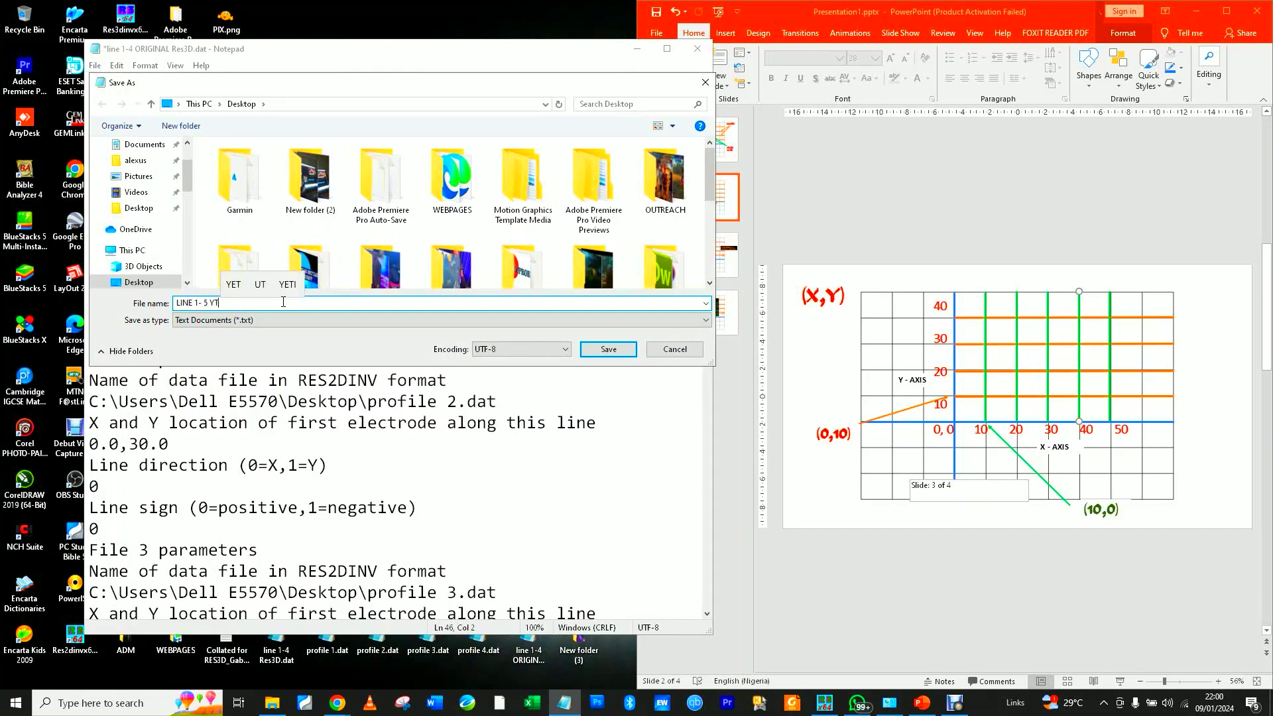
{"action": "type", "text": ".DAT"}
{"action": "left_click", "coordinate": [283, 301]}
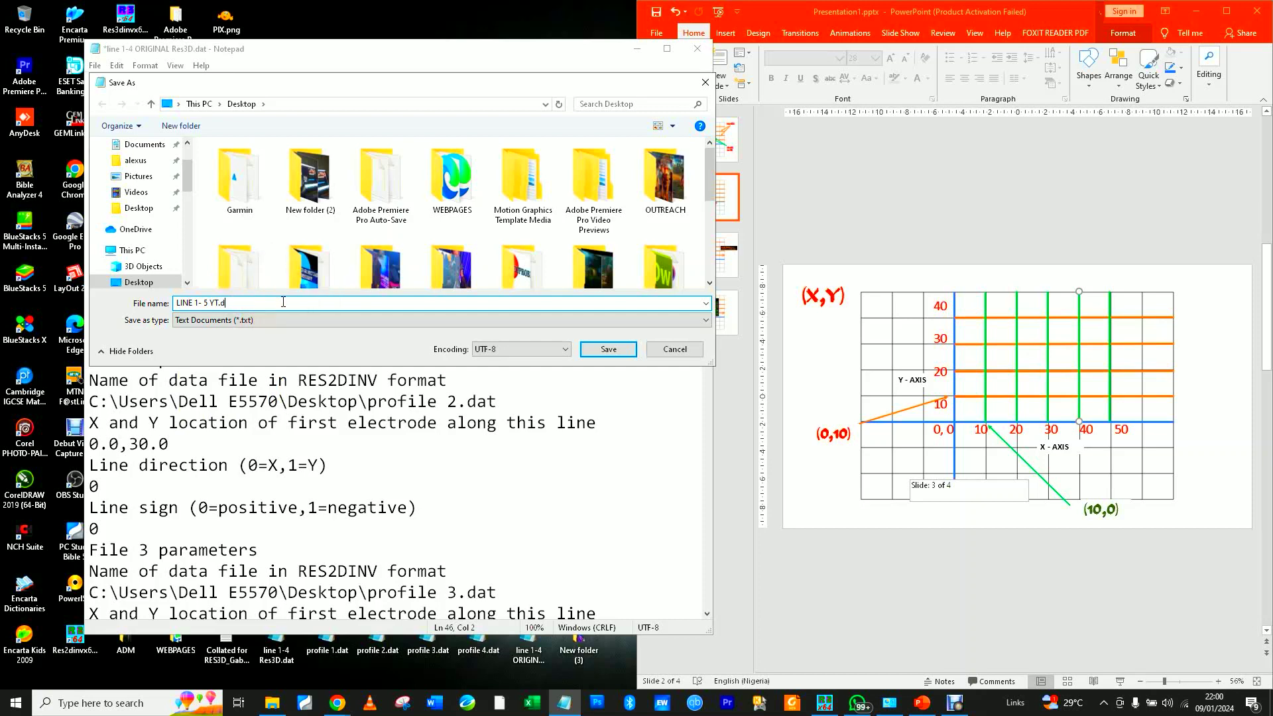
{"action": "type", "text": "at"}
{"action": "left_click", "coordinate": [607, 349]}
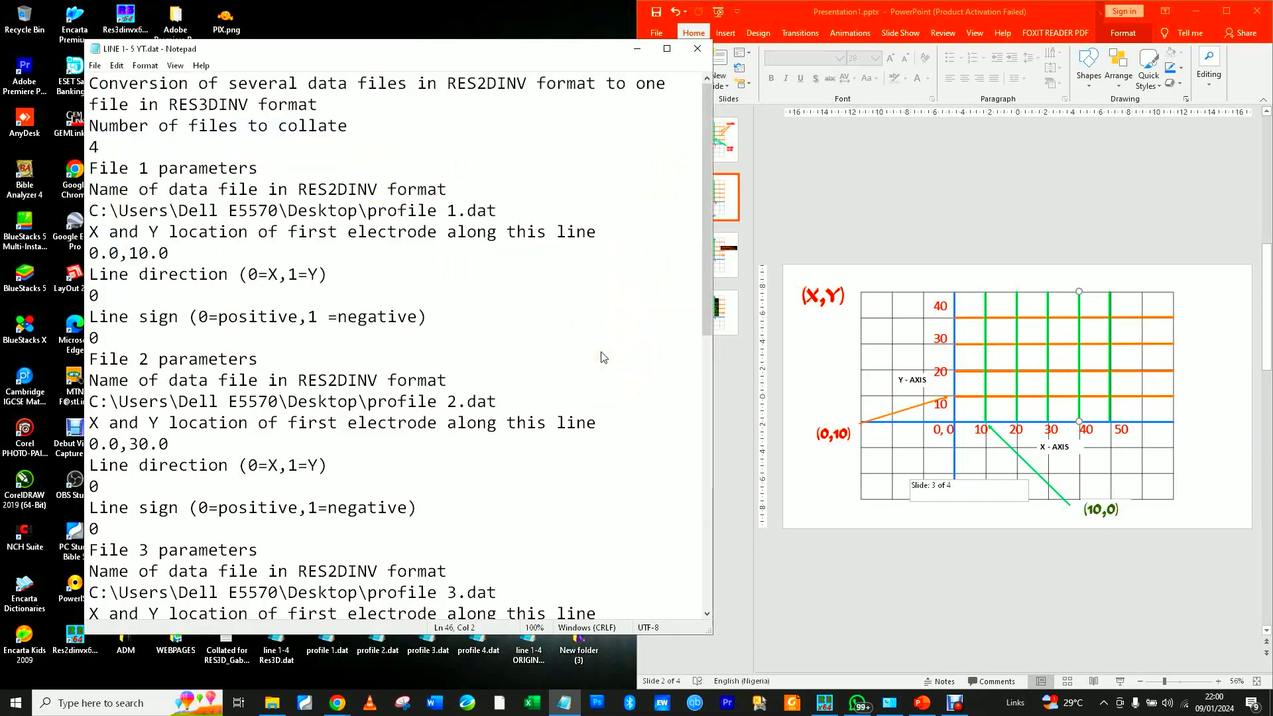
{"action": "left_click", "coordinate": [697, 49]}
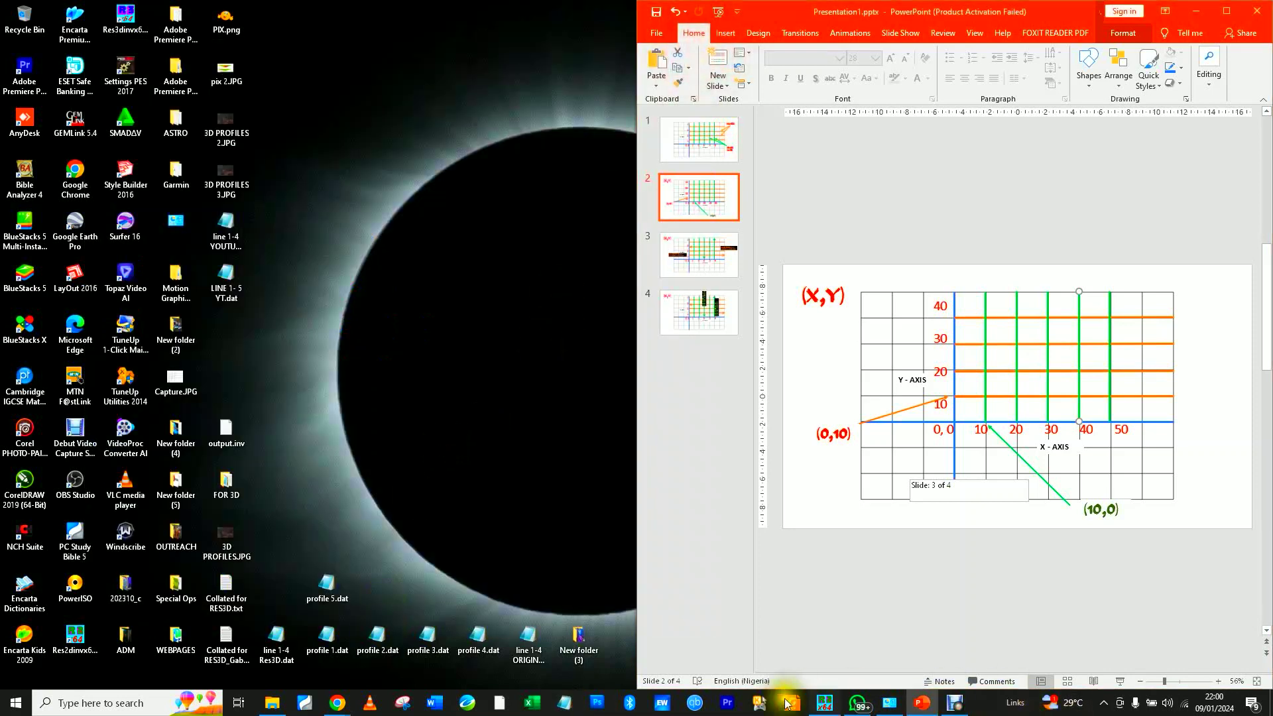
Switch to RES2DINV and try to collate the profiles into RES3DINV format using LINE 1- 5 YT.dat from the Desktop data files.
{"action": "left_click", "coordinate": [824, 703]}
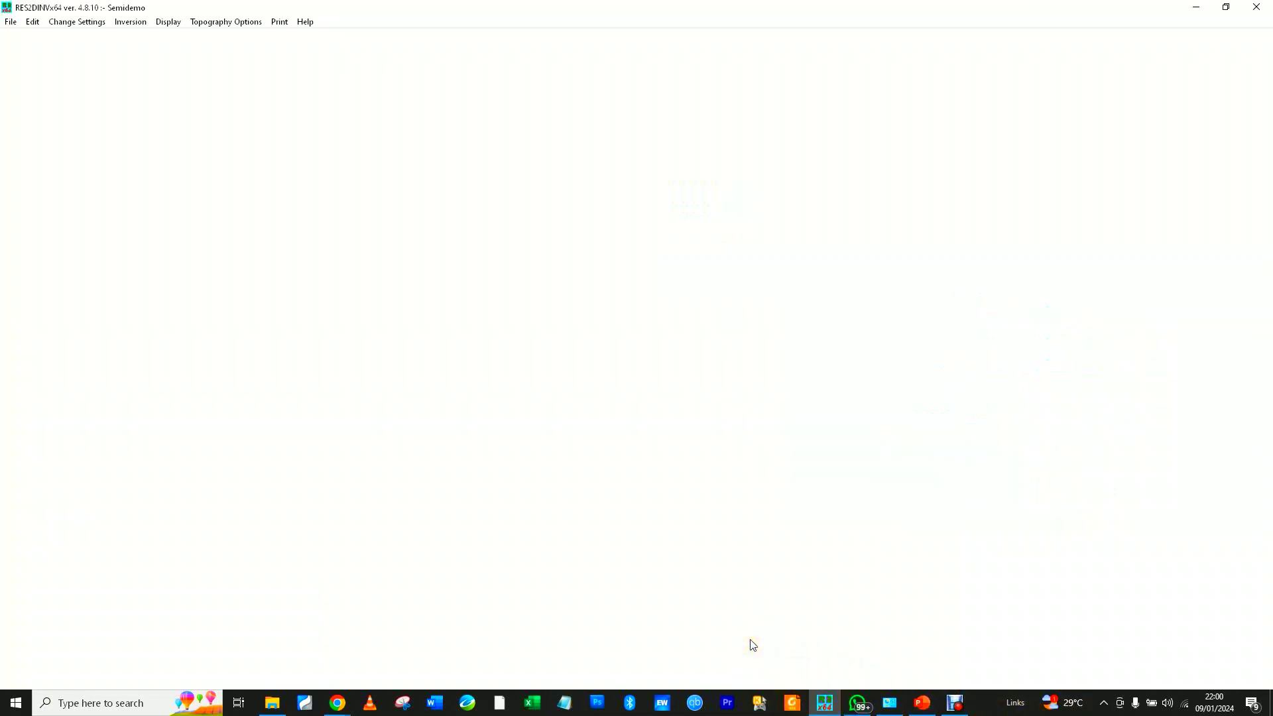
{"action": "left_click", "coordinate": [13, 24]}
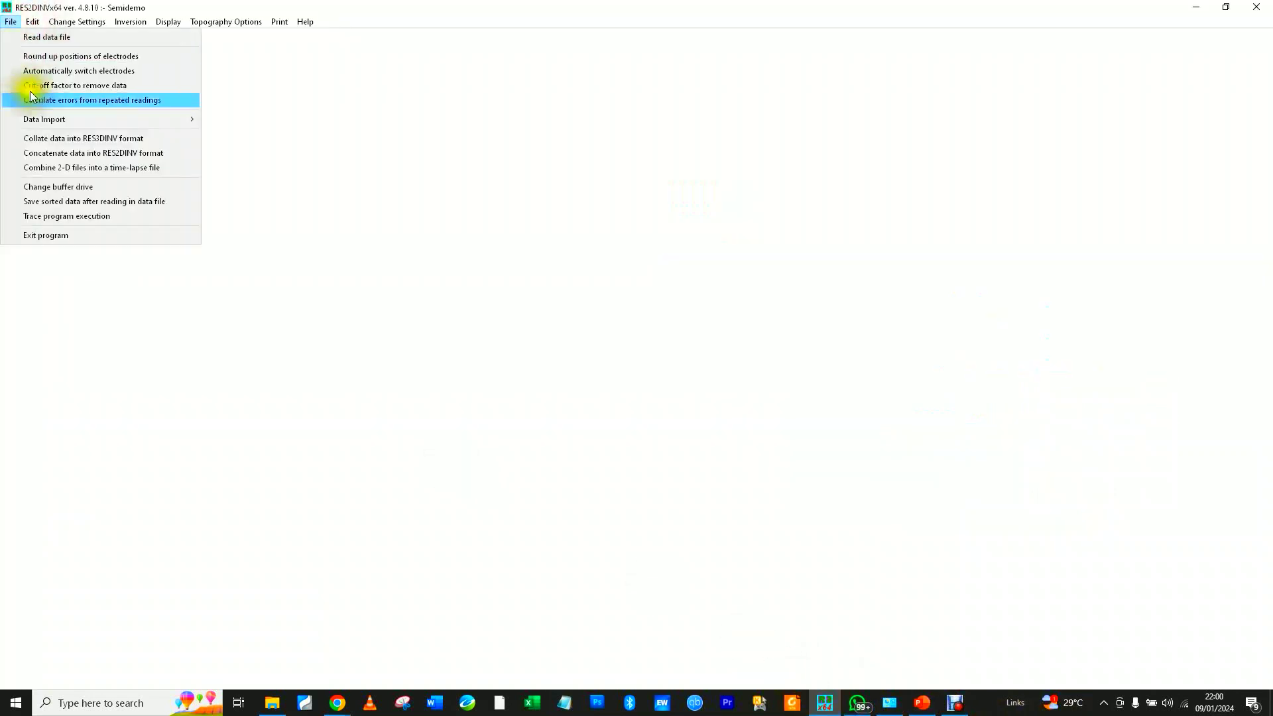
{"action": "left_click", "coordinate": [50, 137]}
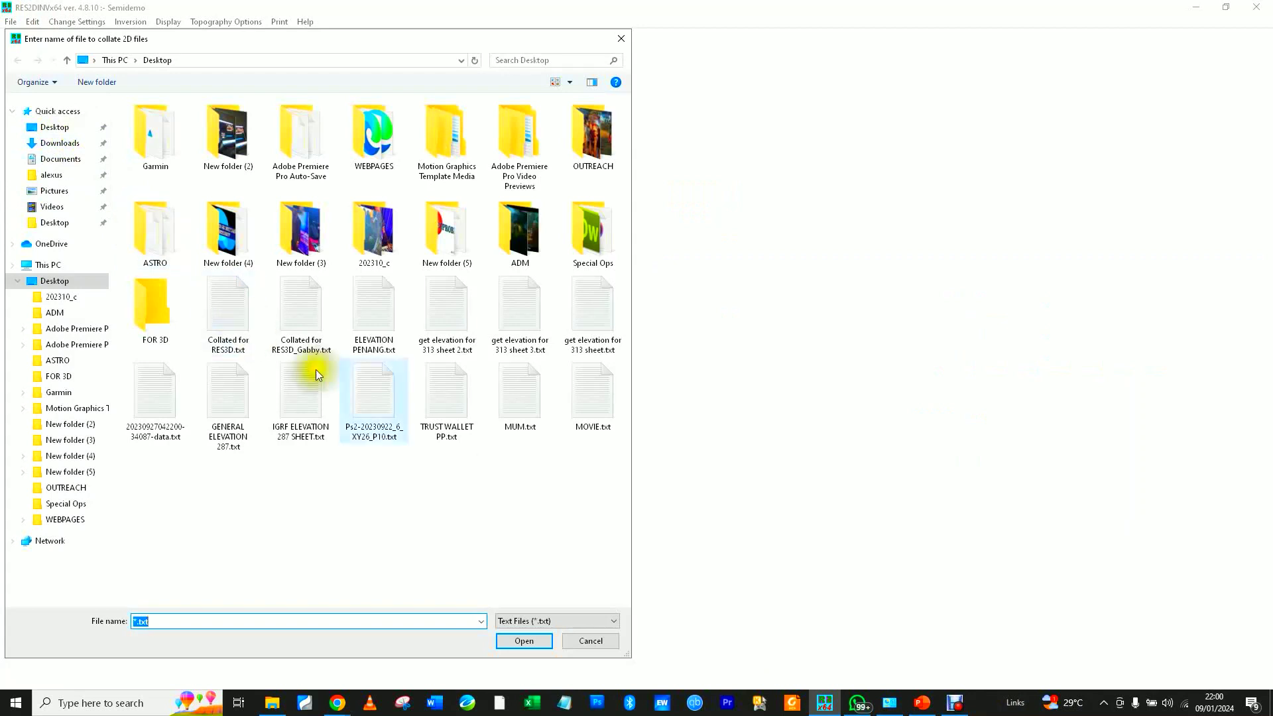
{"action": "left_click", "coordinate": [545, 620]}
{"action": "left_click", "coordinate": [530, 609]}
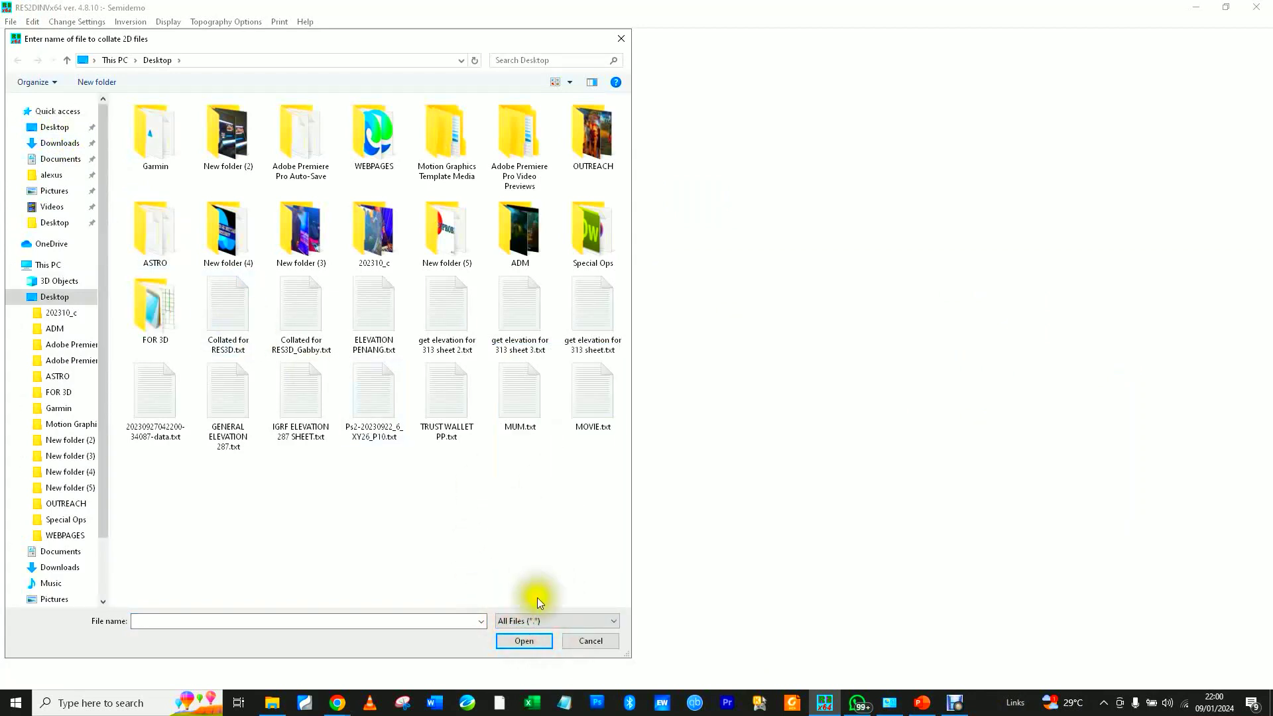
{"action": "left_click", "coordinate": [542, 622]}
{"action": "left_click", "coordinate": [534, 343]}
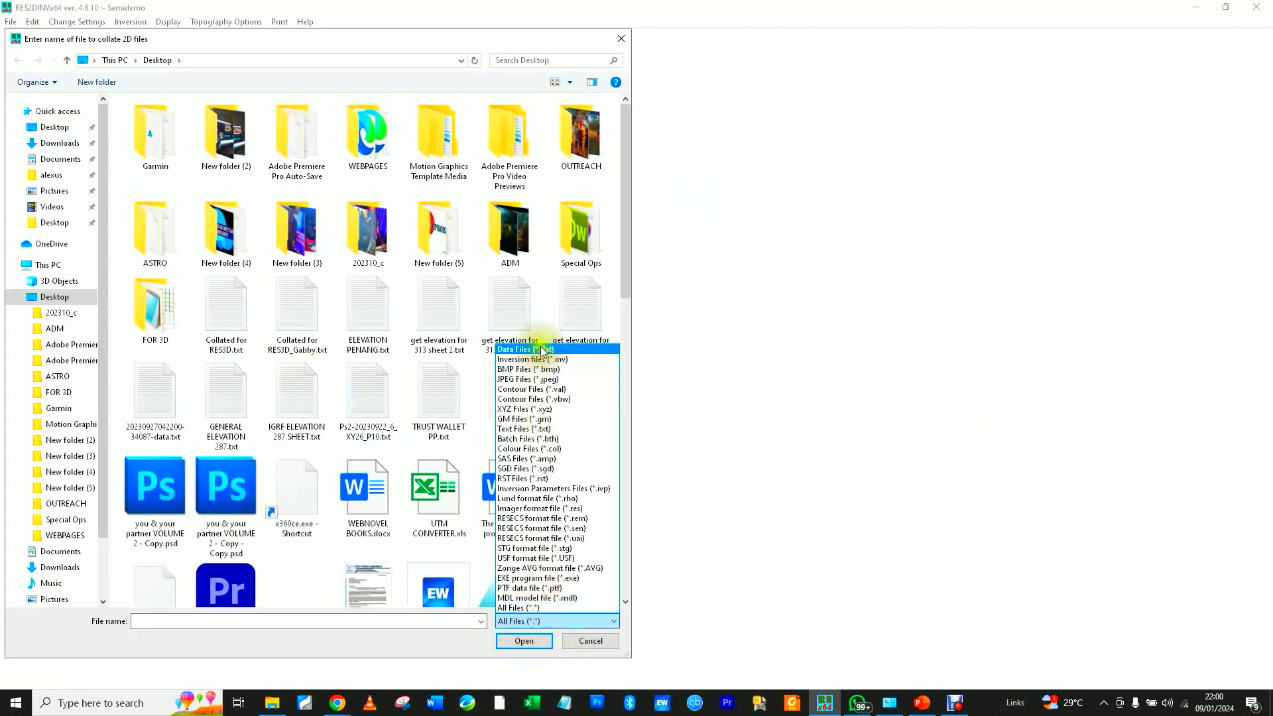
{"action": "left_click_drag", "start_coordinate": [624, 283], "coordinate": [623, 383]}
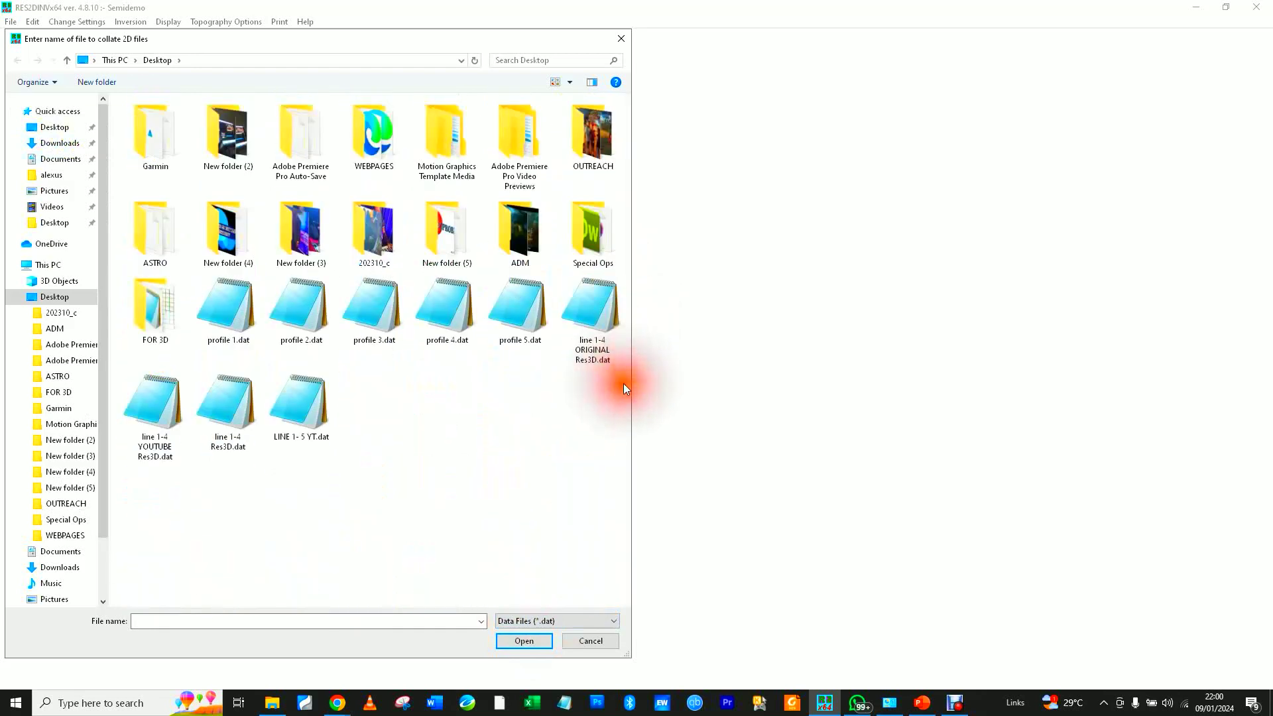
{"action": "left_click", "coordinate": [300, 415]}
{"action": "left_click", "coordinate": [513, 643]}
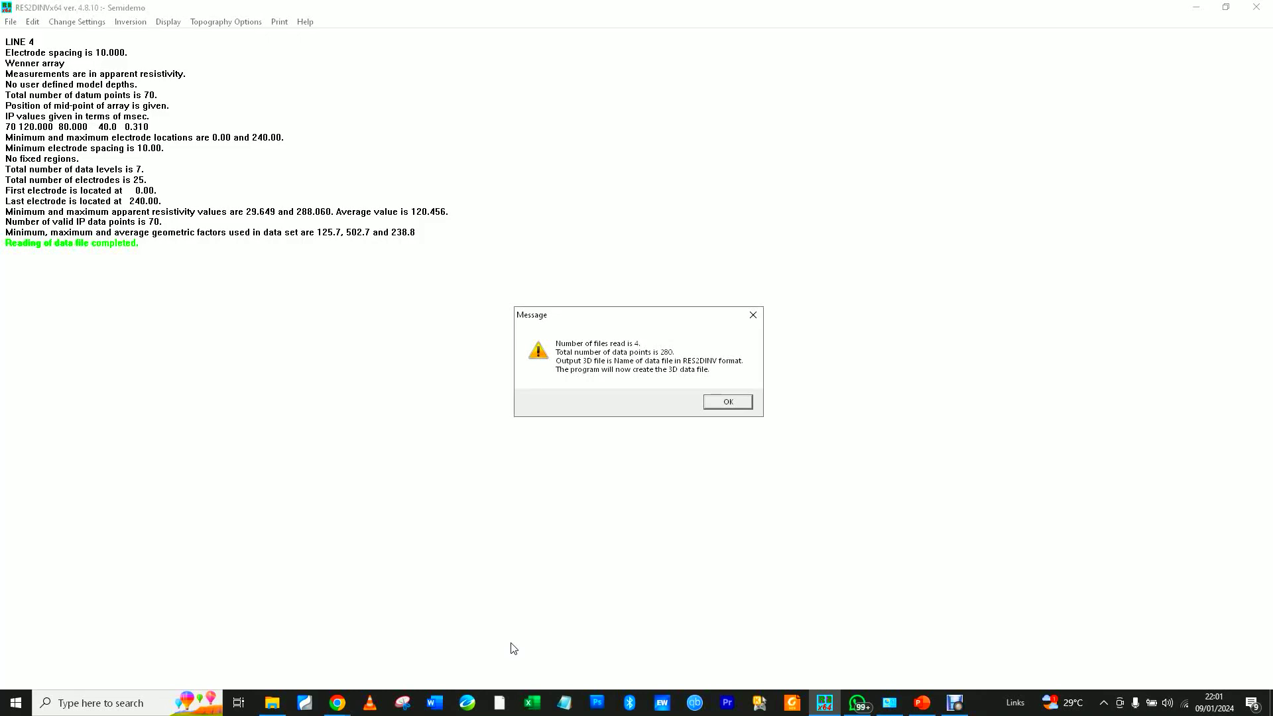
{"action": "left_click", "coordinate": [723, 401]}
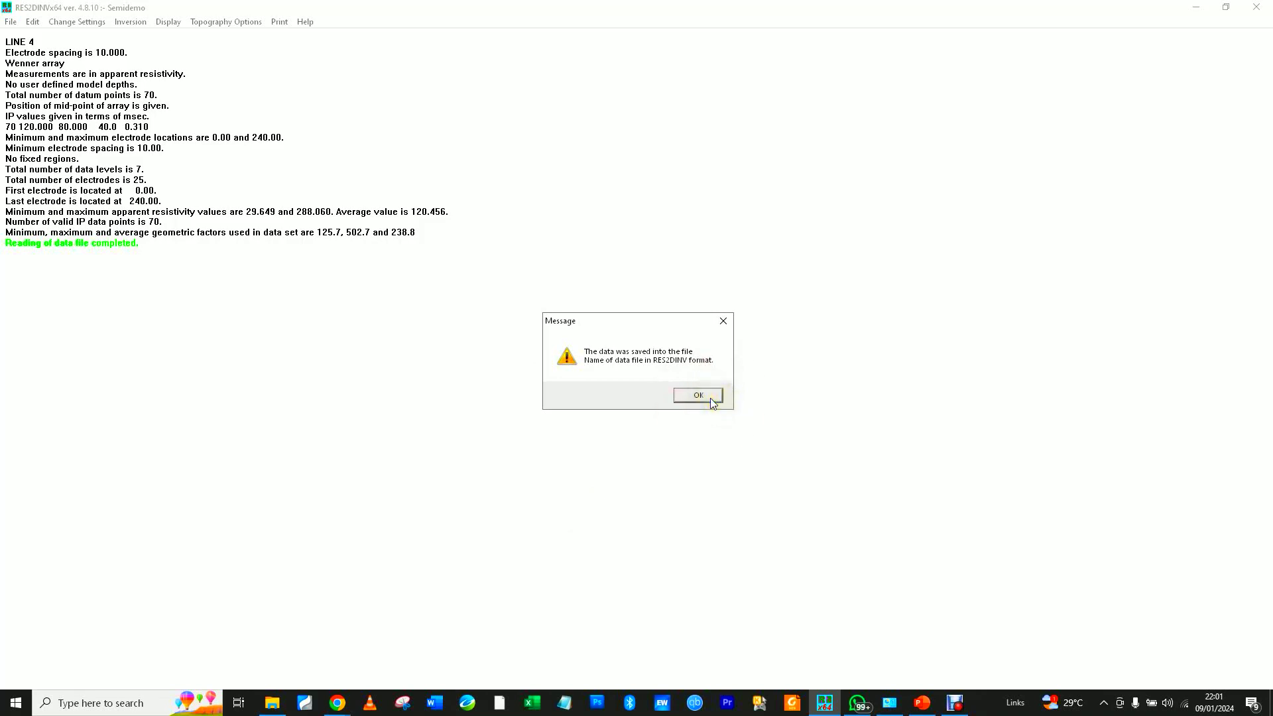
{"action": "left_click", "coordinate": [710, 398]}
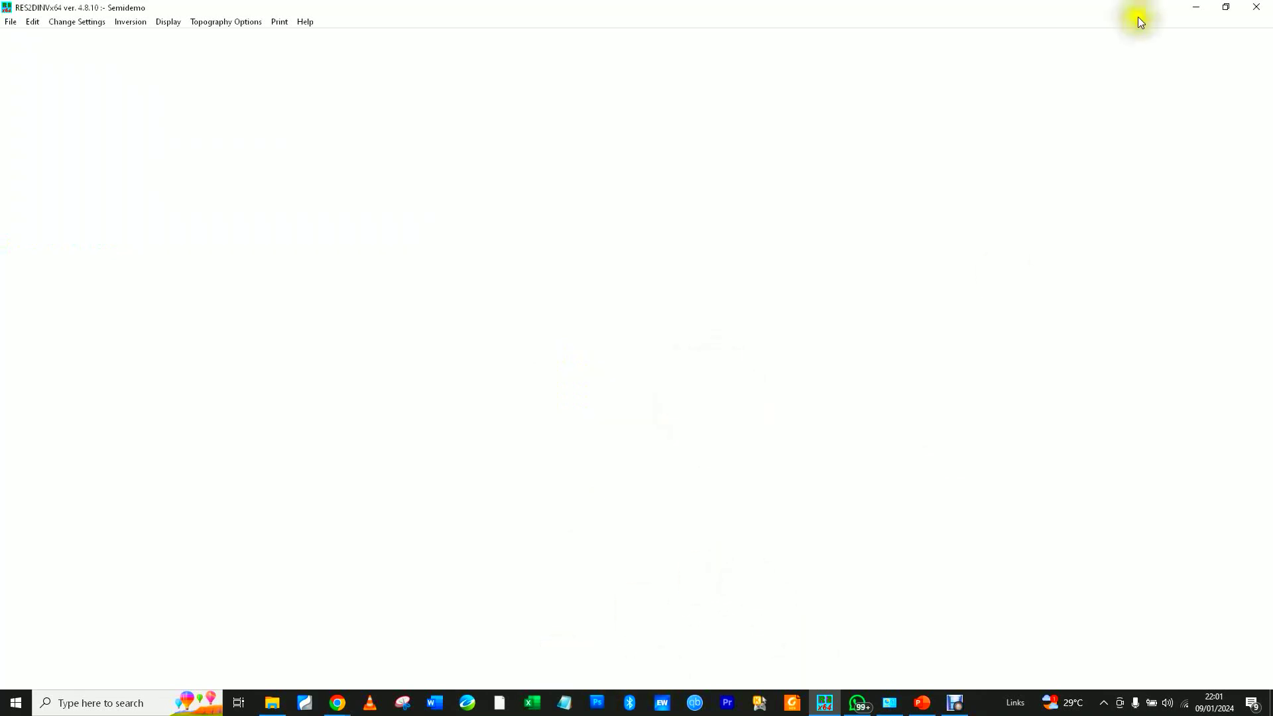
Reopen LINE 1- 5 YT.dat from the desktop, set the number of files to collate to 5, and save it.
{"action": "left_click", "coordinate": [1196, 9]}
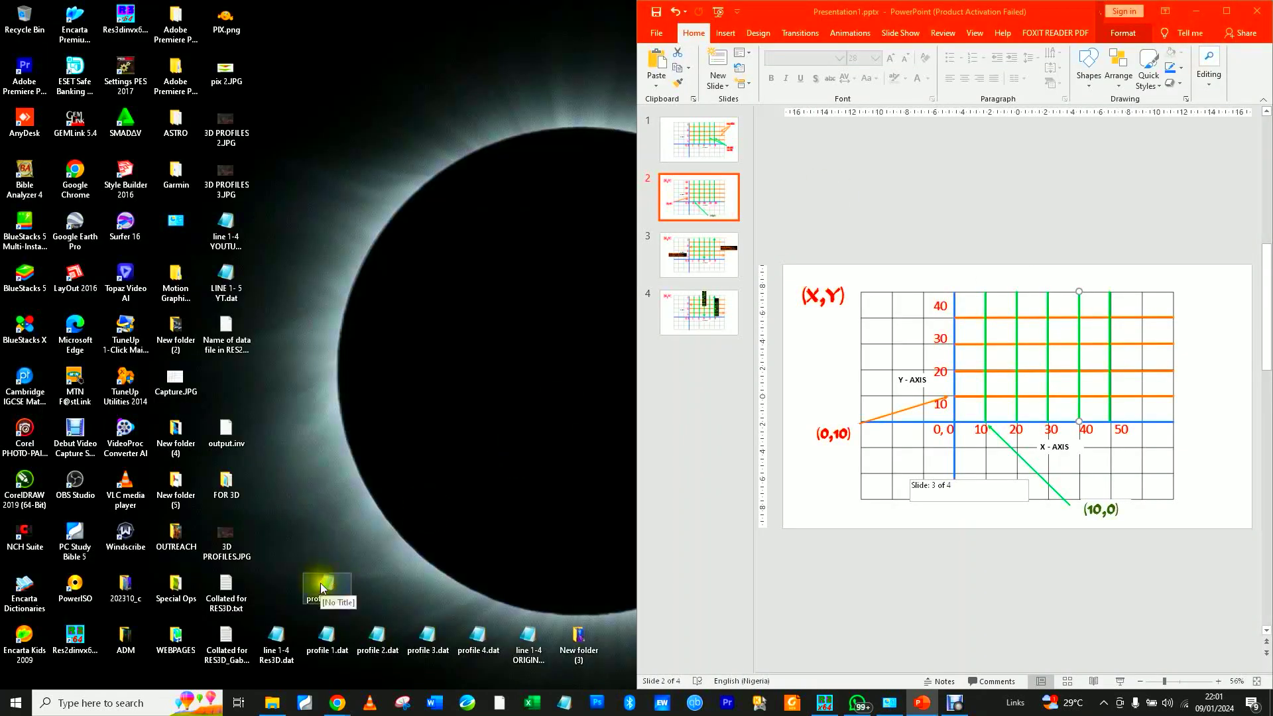
{"action": "left_click", "coordinate": [526, 644]}
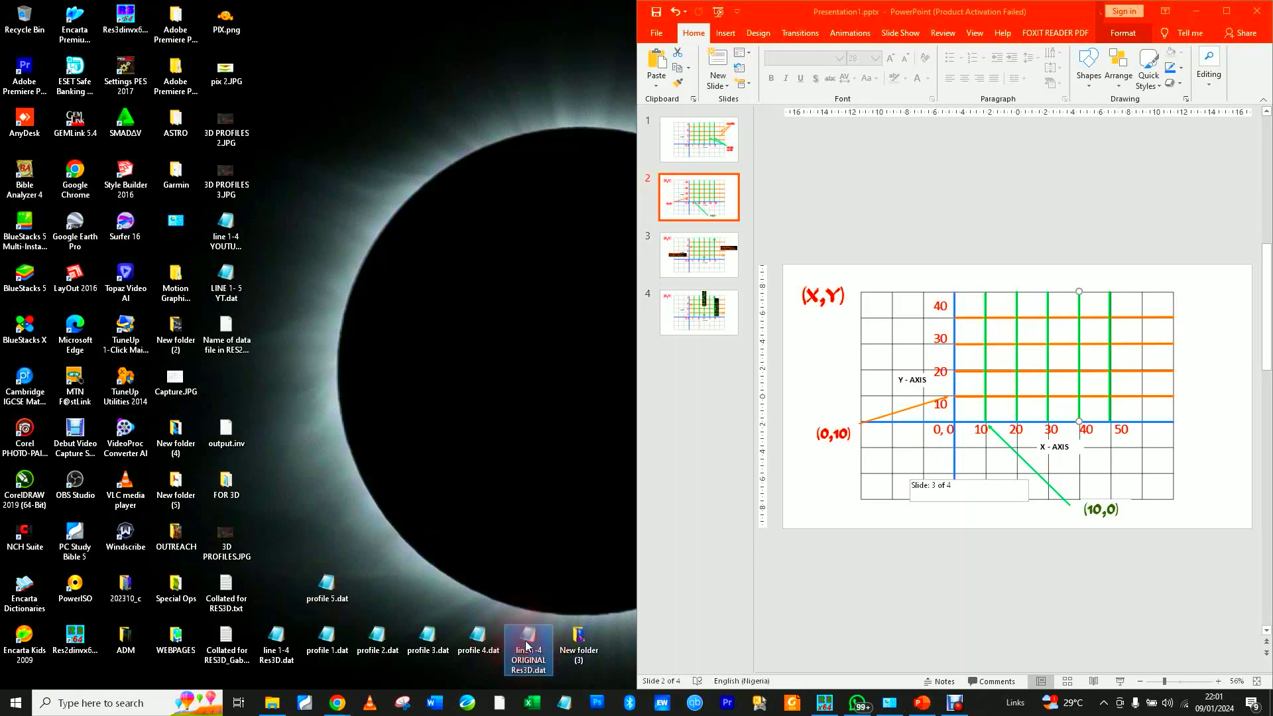
{"action": "double_click", "coordinate": [232, 289]}
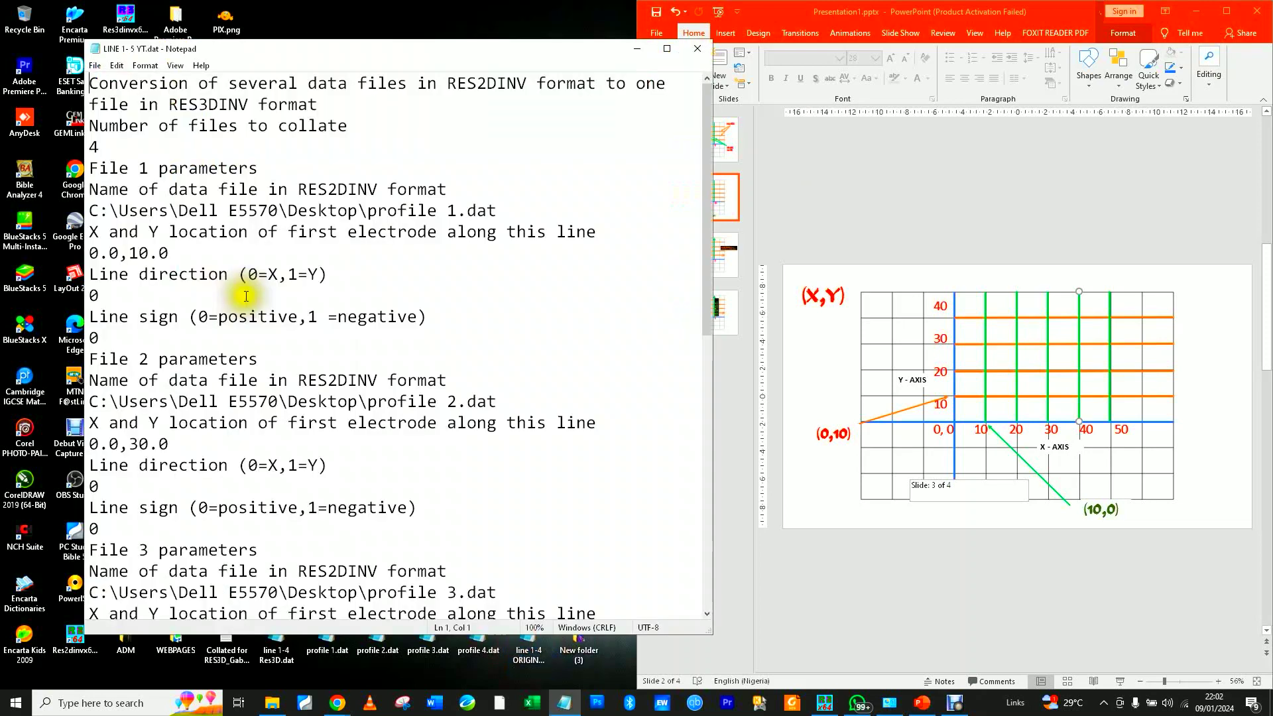
{"action": "left_click", "coordinate": [106, 142]}
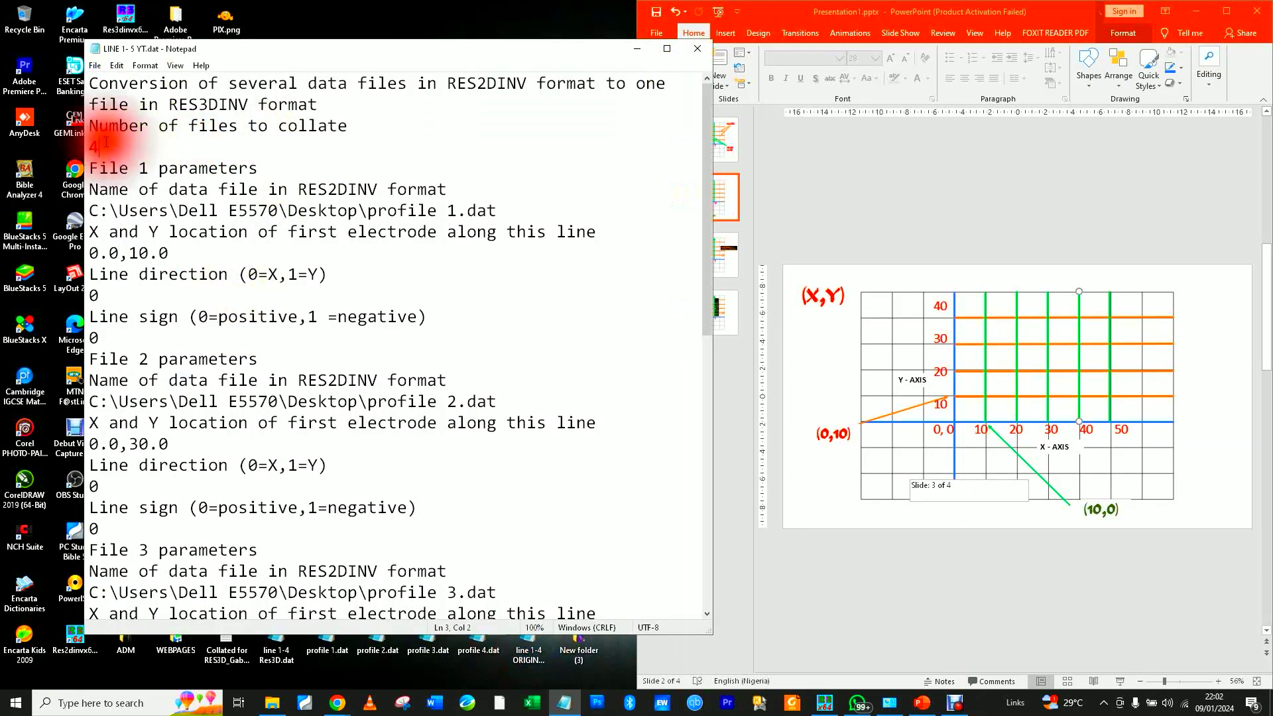
{"action": "key", "text": "BackSpace"}
{"action": "type", "text": "5"}
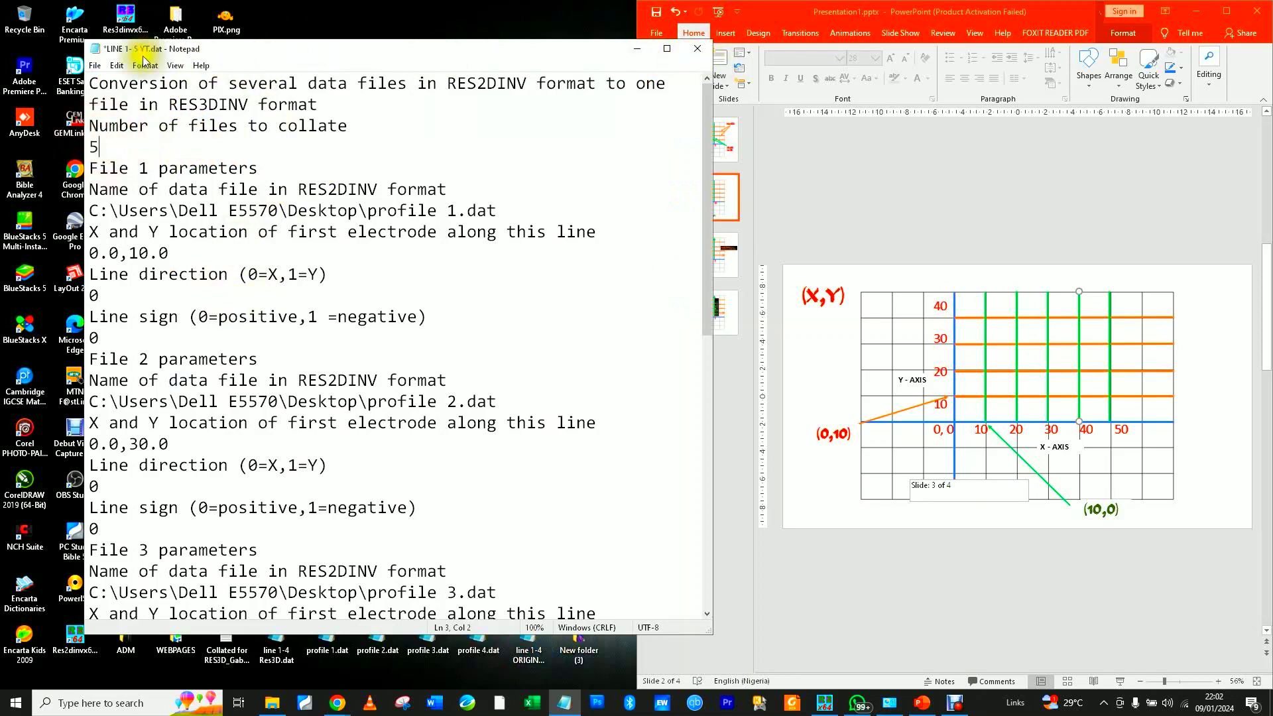
{"action": "left_click", "coordinate": [95, 65]}
{"action": "left_click", "coordinate": [109, 123]}
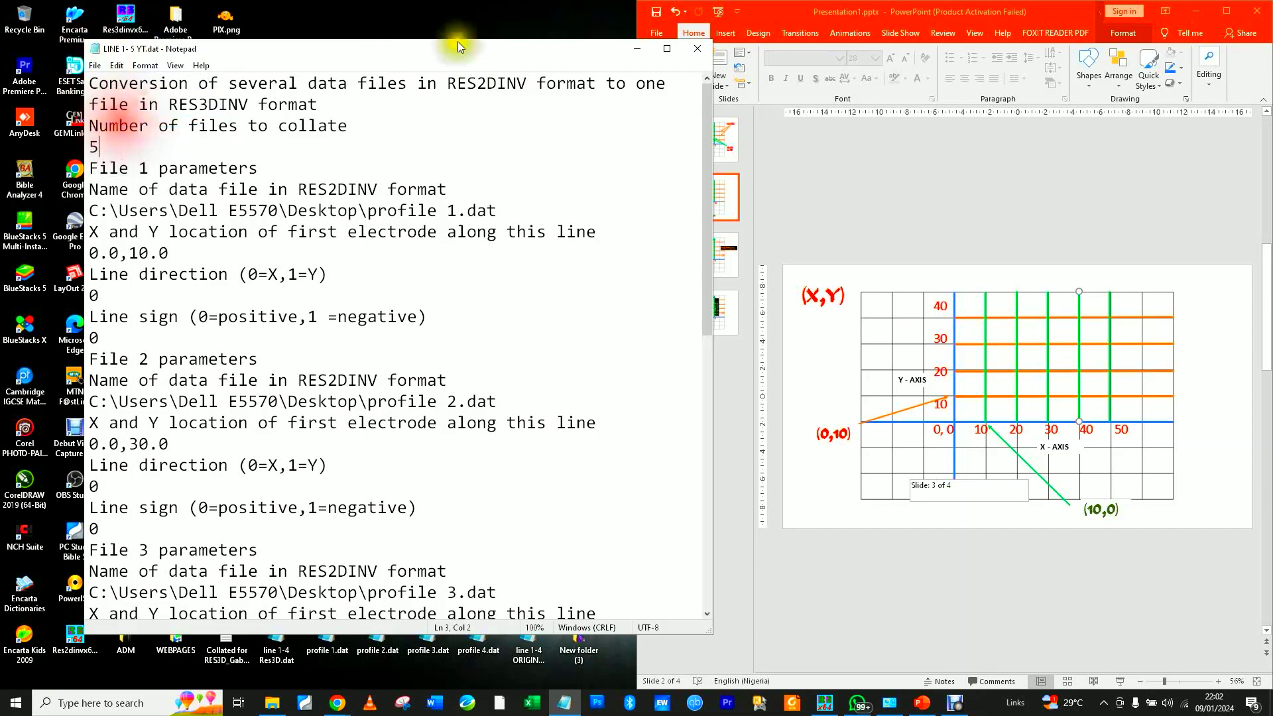
{"action": "left_click", "coordinate": [697, 56]}
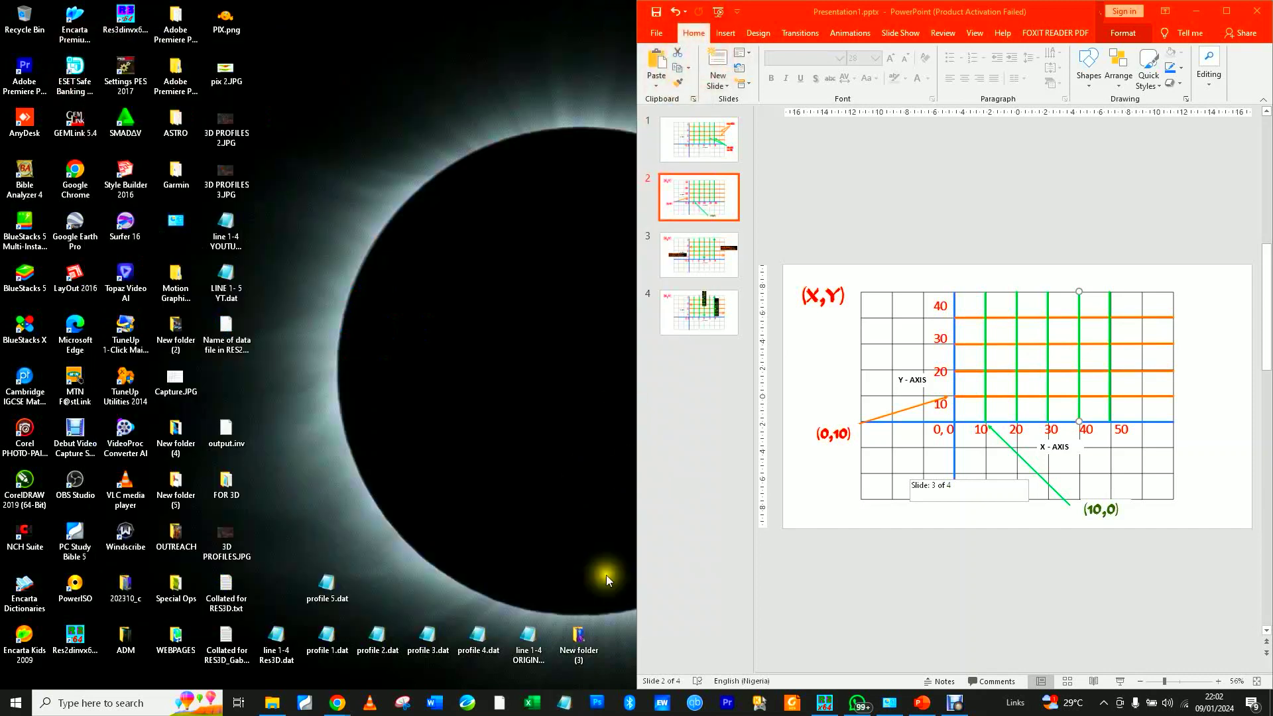
Return to RES2DINV and collate the five profiles into RES3DINV format with the corrected LINE 1- 5 YT.dat, producing output.DAT.
{"action": "left_click", "coordinate": [824, 702]}
{"action": "left_click", "coordinate": [11, 21]}
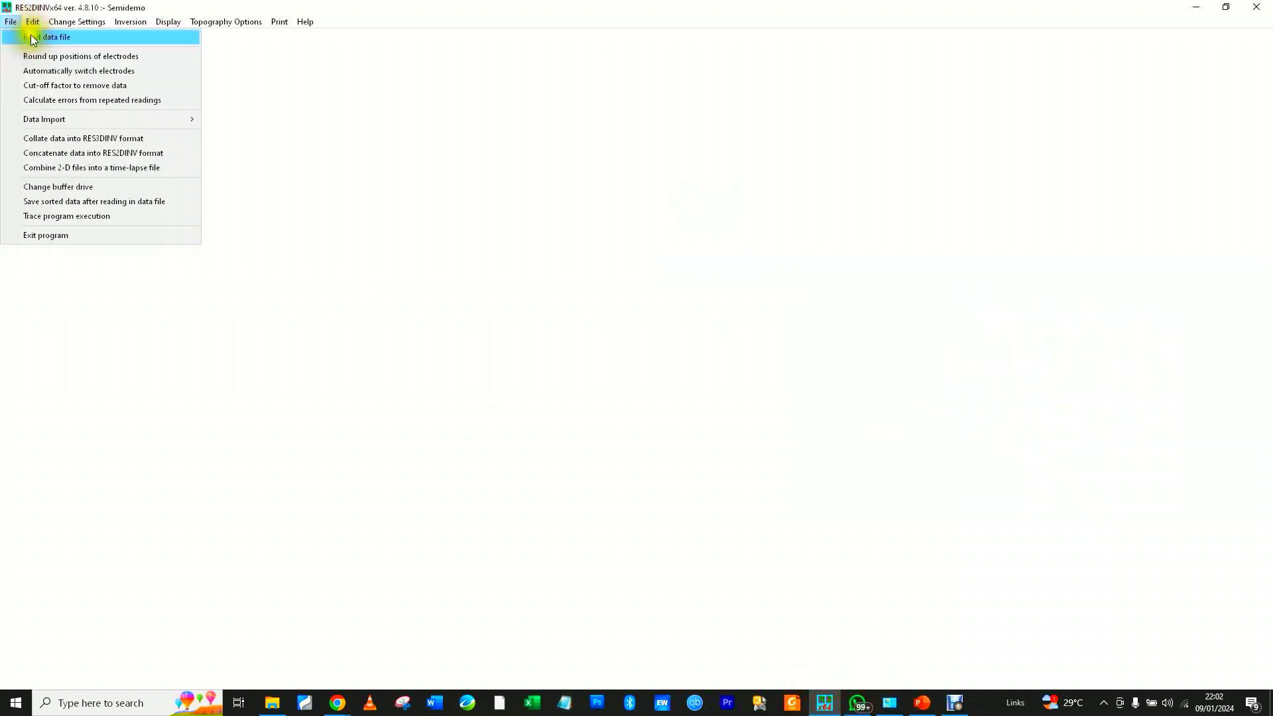
{"action": "left_click", "coordinate": [49, 141]}
{"action": "left_click", "coordinate": [580, 623]}
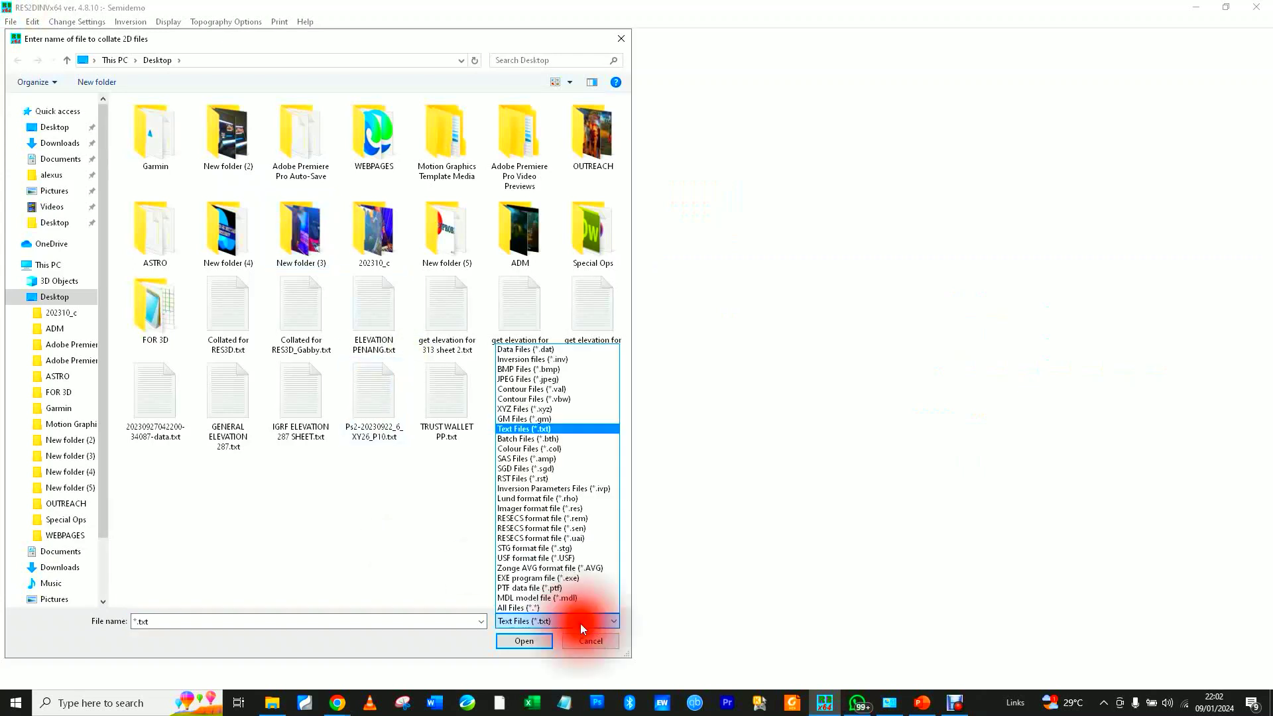
{"action": "left_click", "coordinate": [555, 353]}
{"action": "left_click", "coordinate": [310, 411]}
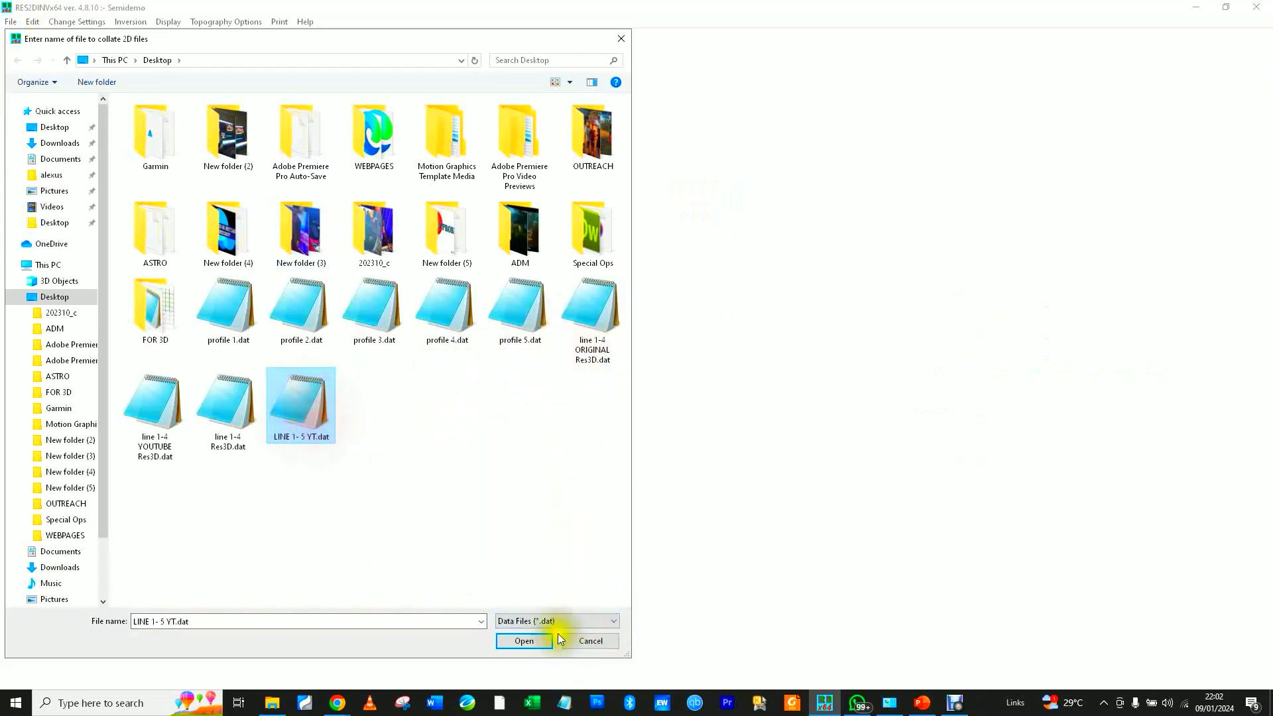
{"action": "left_click", "coordinate": [523, 641]}
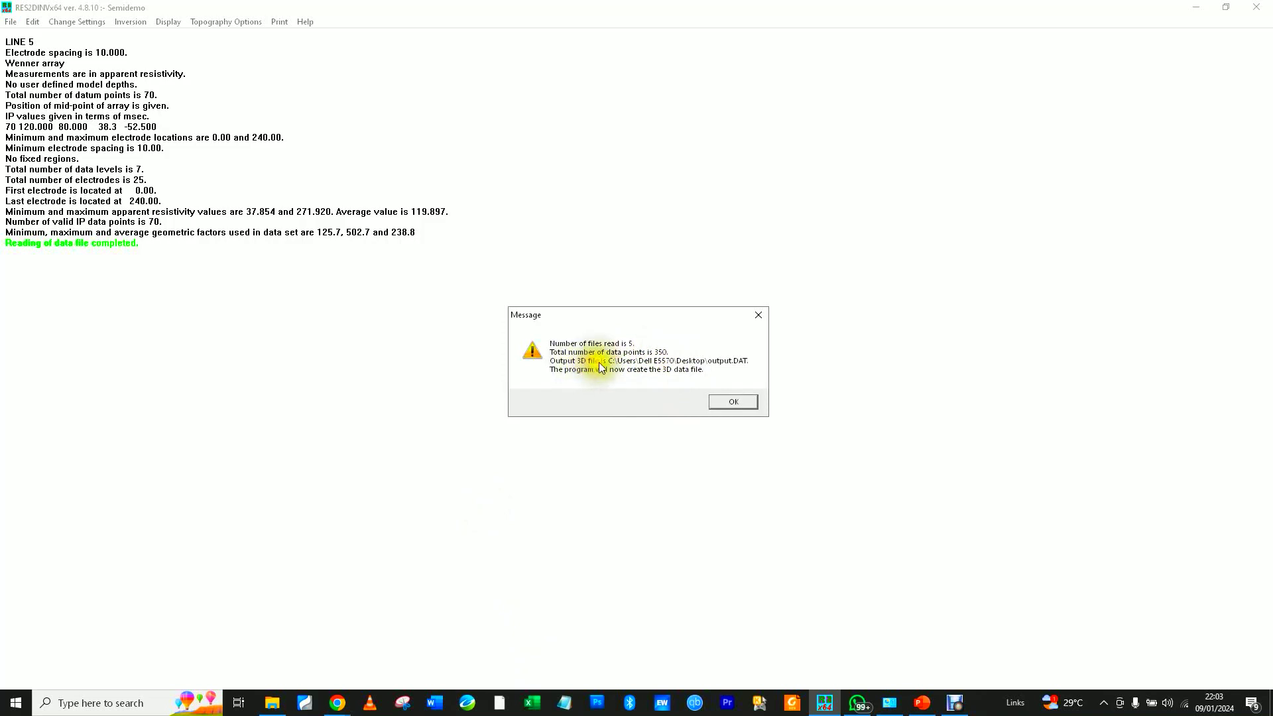
{"action": "left_click", "coordinate": [732, 402]}
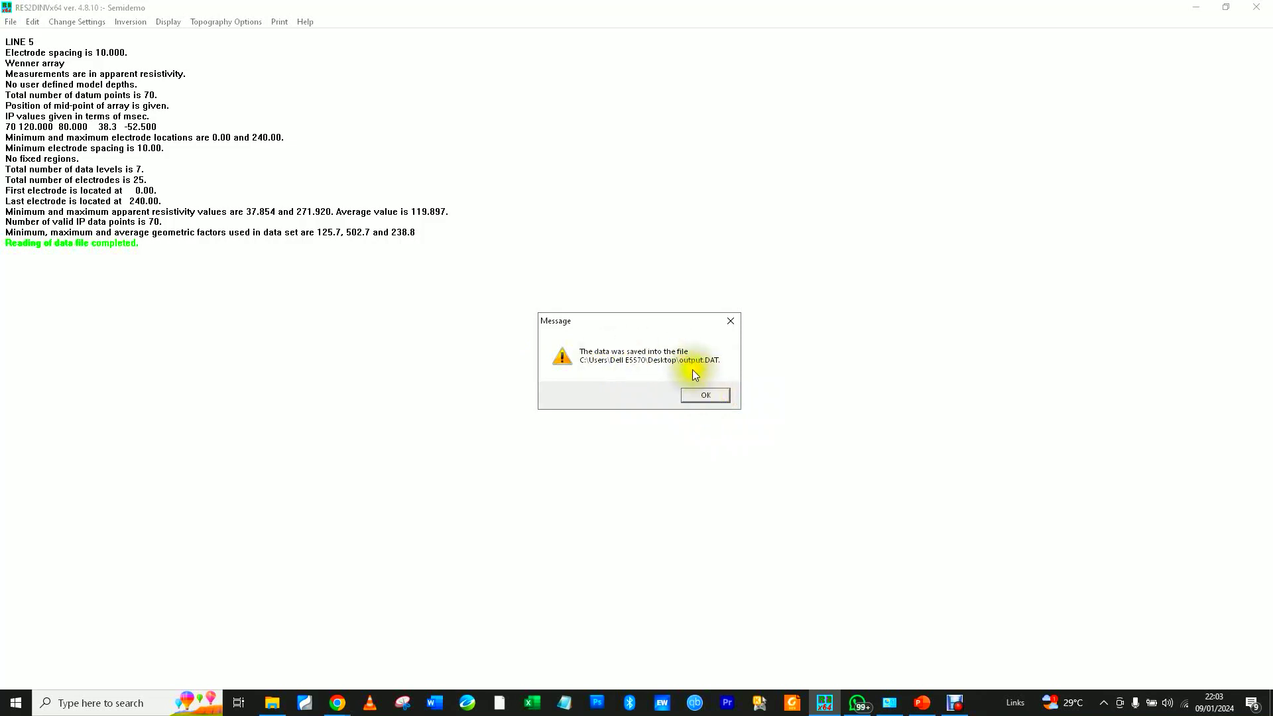
{"action": "left_click", "coordinate": [703, 395]}
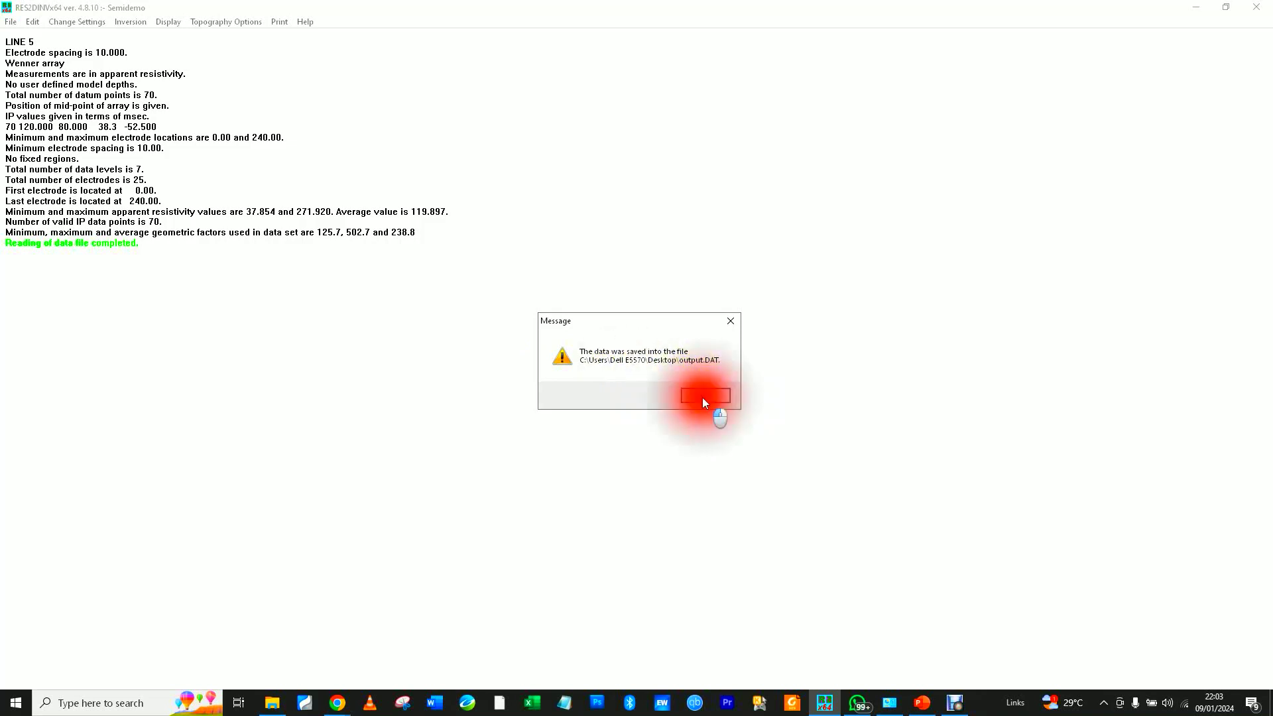
{"action": "left_click", "coordinate": [11, 21]}
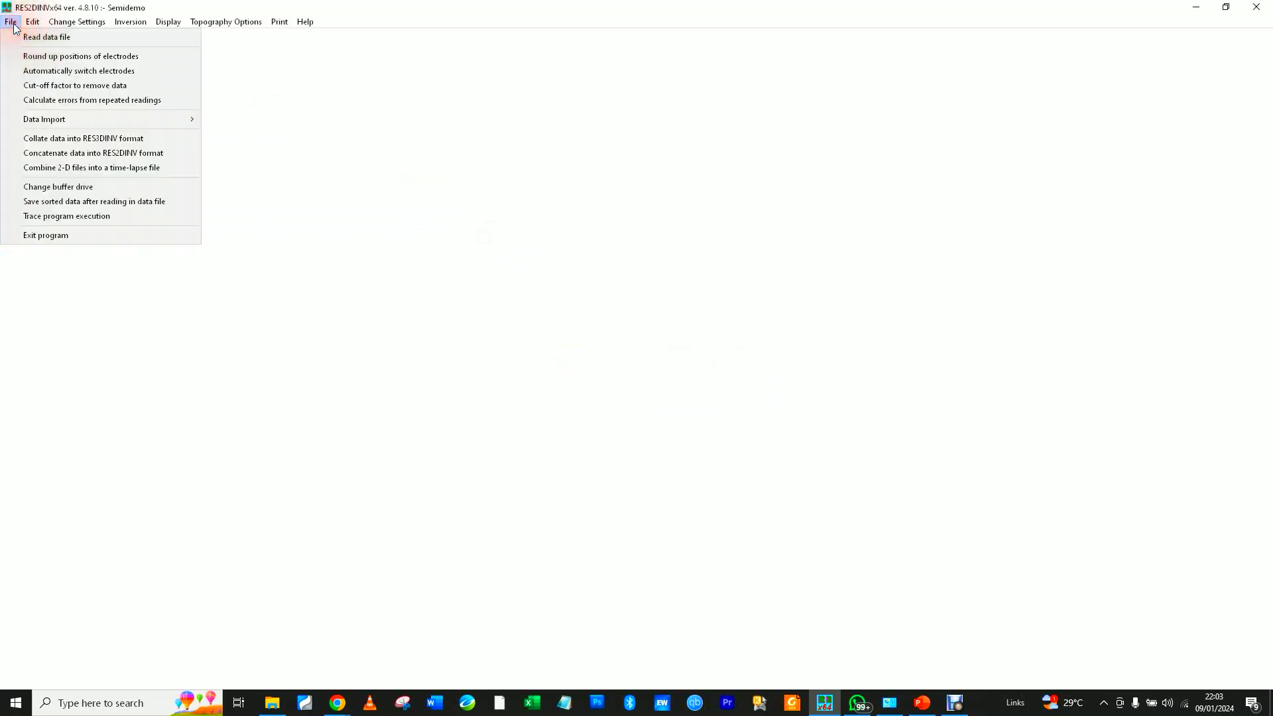
{"action": "left_click", "coordinate": [77, 21]}
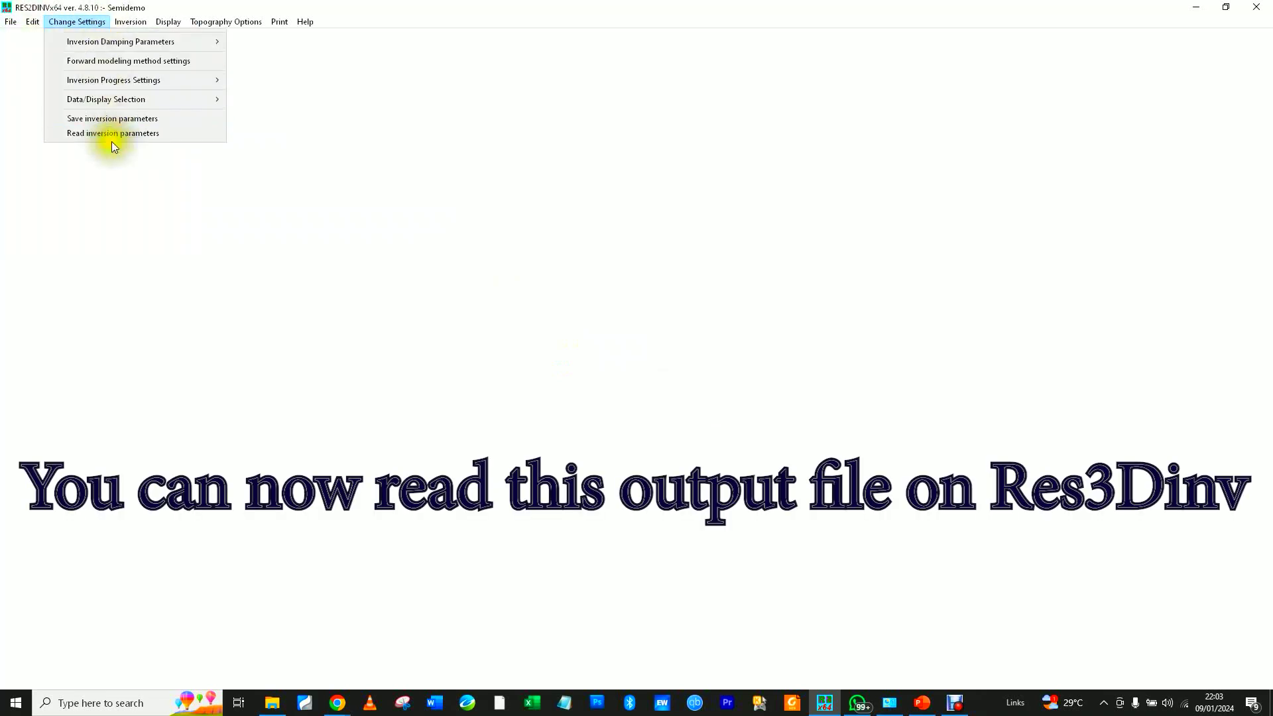
{"action": "left_click", "coordinate": [89, 216]}
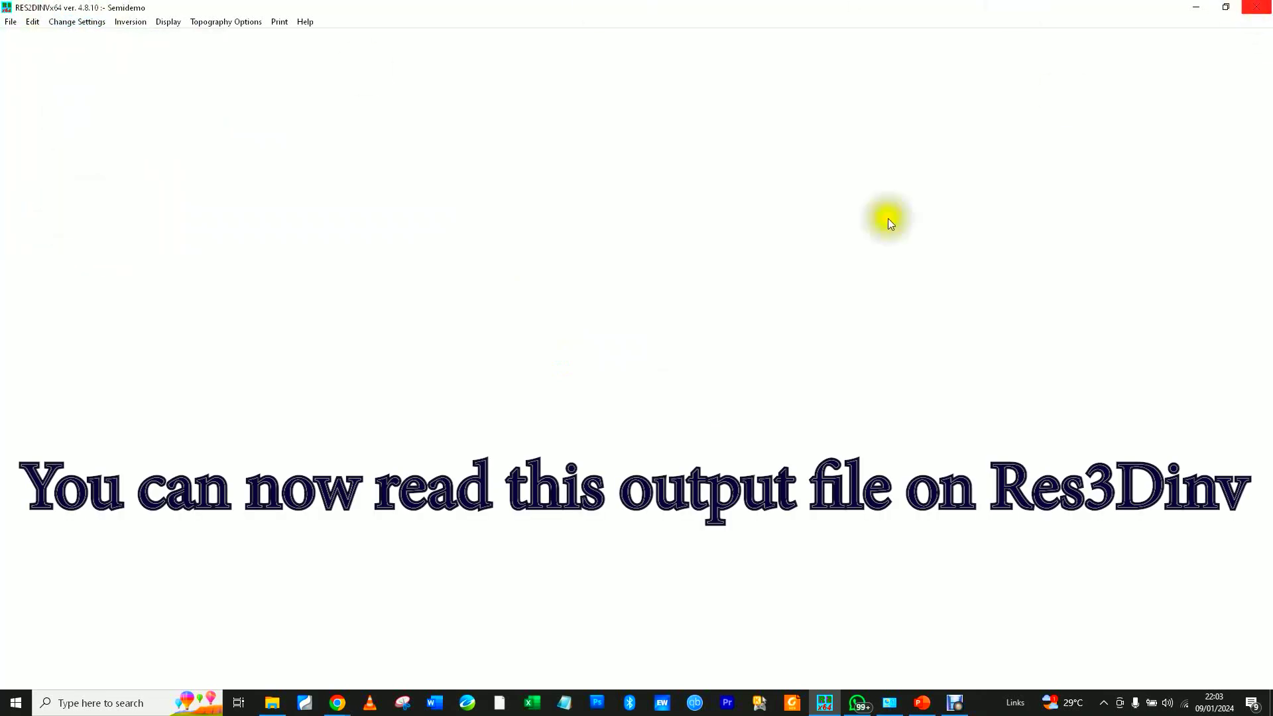
Minimize RES2DINV, start Res3Dinvx64 from the desktop and dismiss its system resources information.
{"action": "left_click", "coordinate": [1197, 7]}
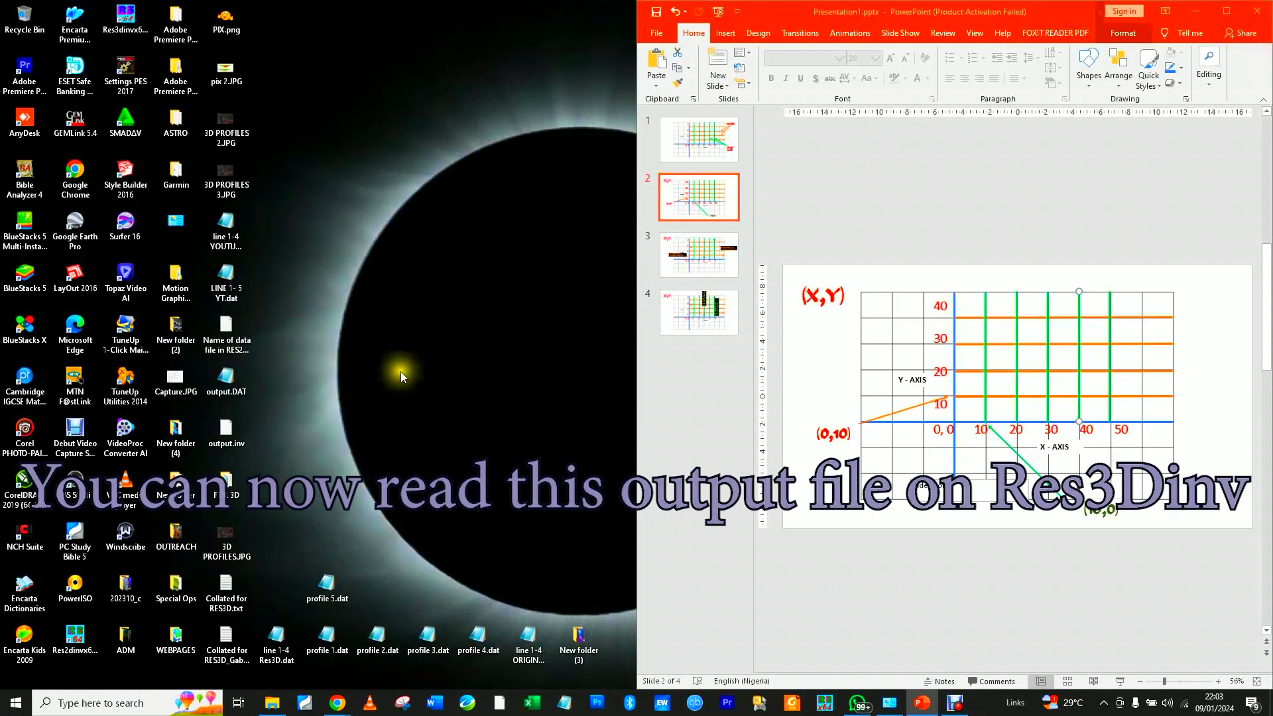
{"action": "double_click", "coordinate": [131, 24]}
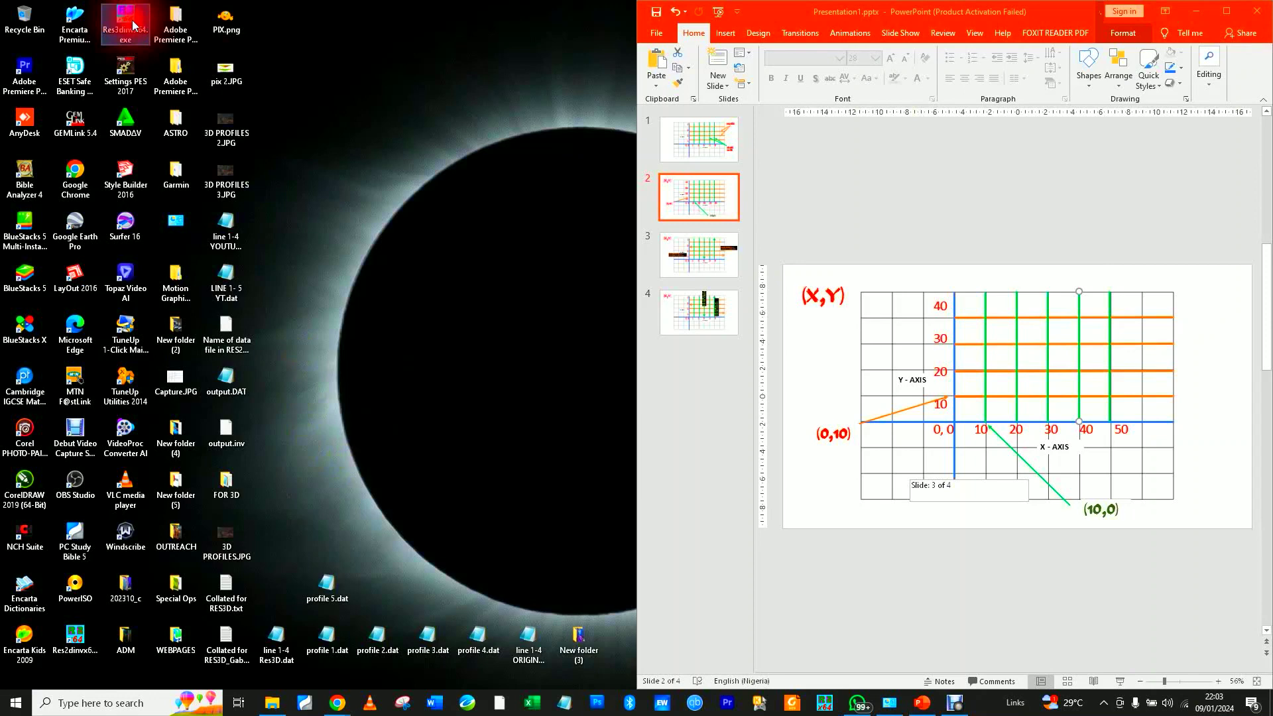
{"action": "left_click", "coordinate": [135, 25]}
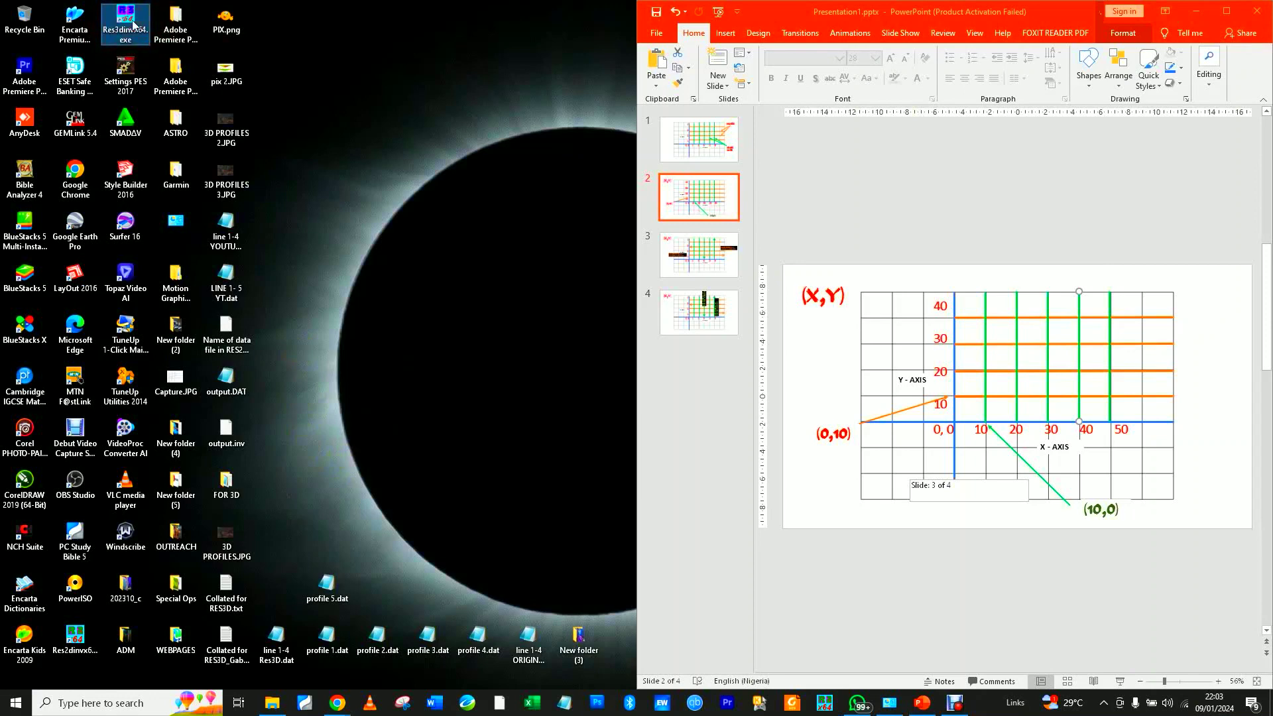
{"action": "double_click", "coordinate": [135, 25]}
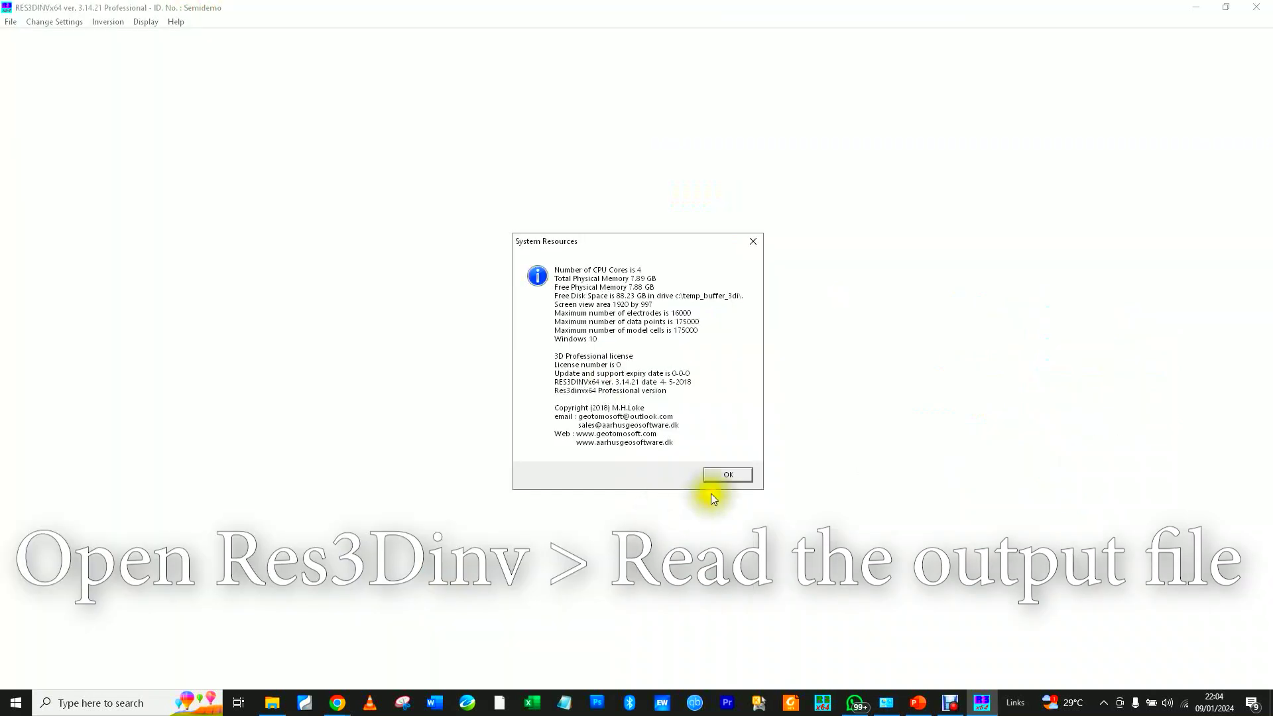
{"action": "left_click", "coordinate": [723, 473]}
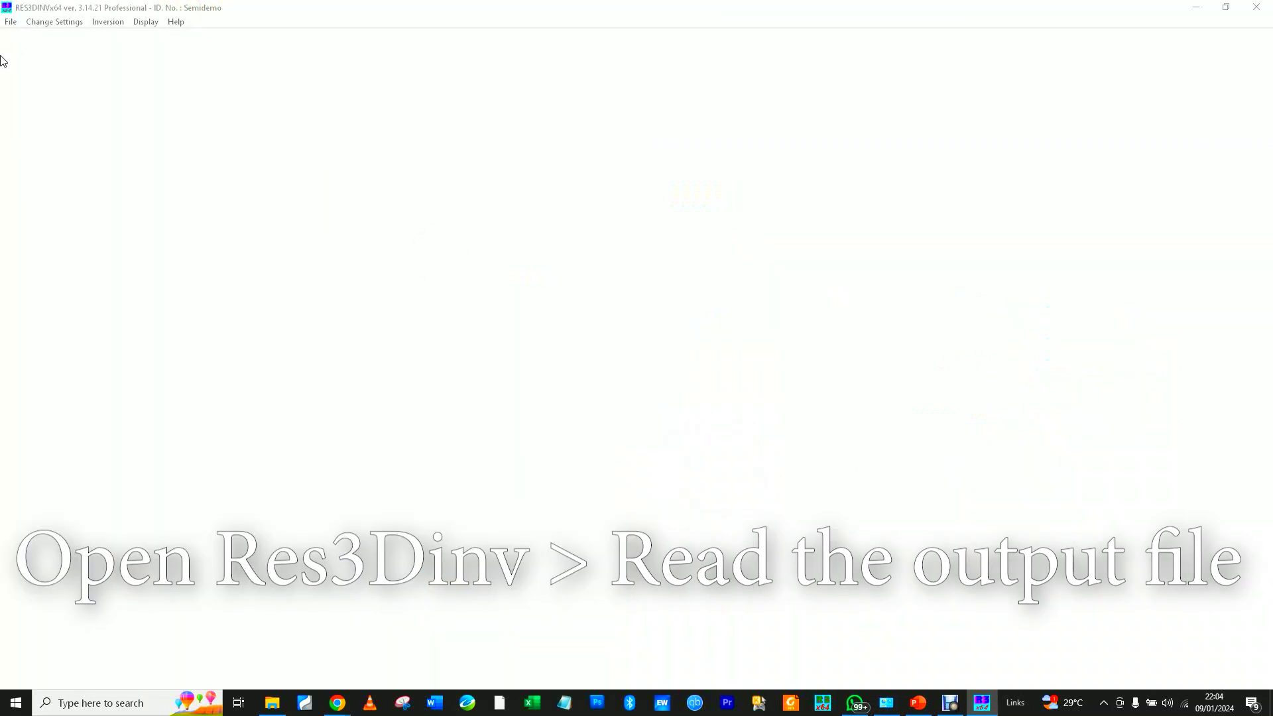
Read the data file output.DAT from the Desktop and acknowledge the completed reading.
{"action": "left_click", "coordinate": [11, 21]}
{"action": "left_click", "coordinate": [29, 37]}
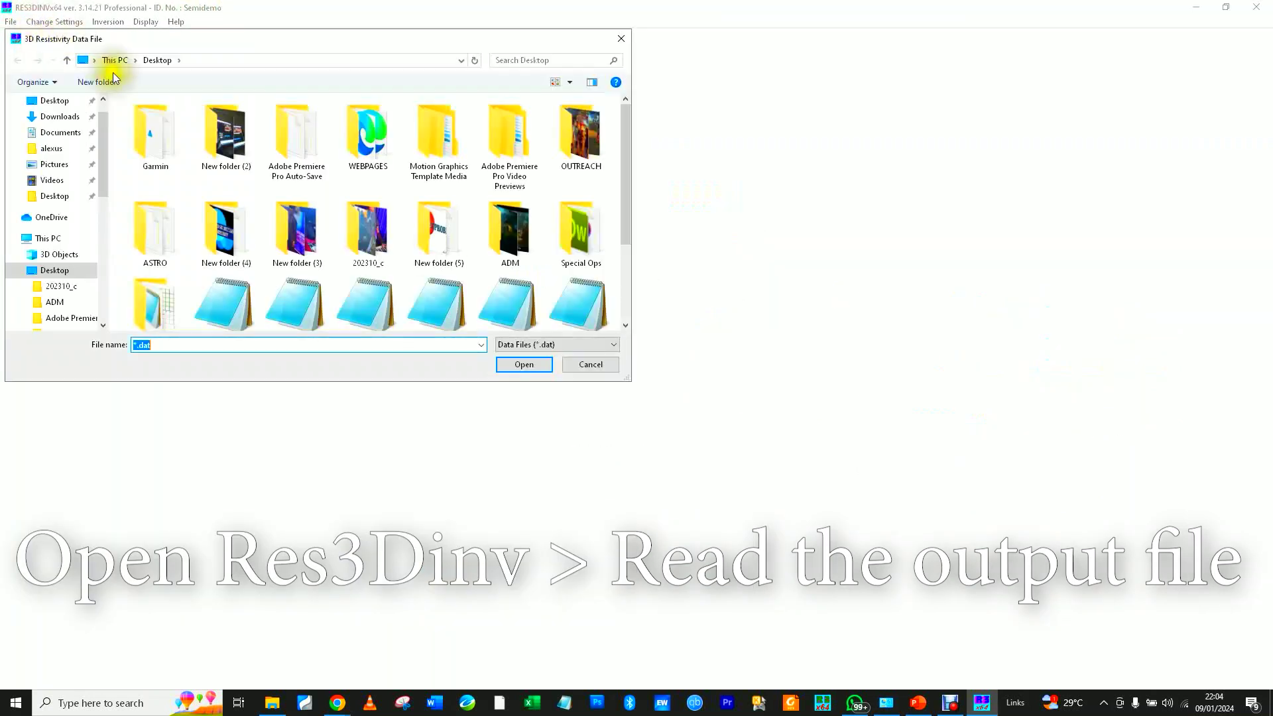
{"action": "left_click", "coordinate": [627, 265]}
{"action": "left_click_drag", "start_coordinate": [627, 265], "coordinate": [623, 297]}
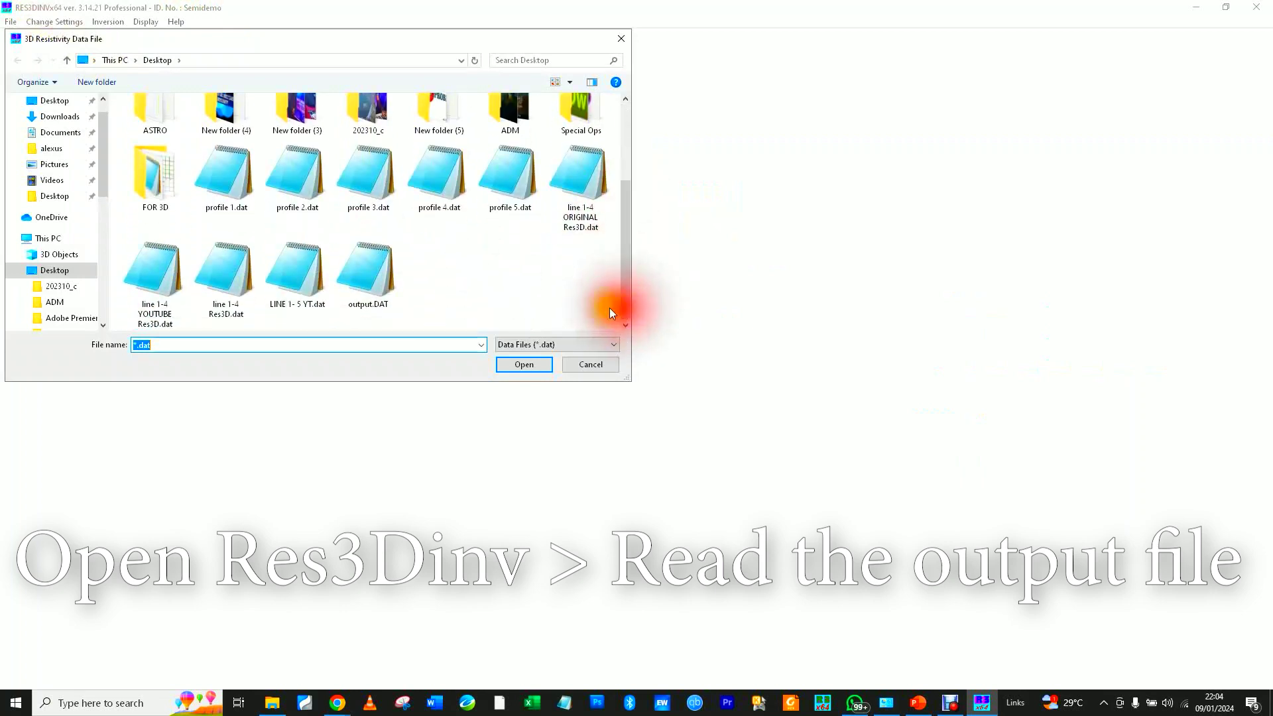
{"action": "left_click", "coordinate": [383, 293]}
{"action": "left_click", "coordinate": [524, 364]}
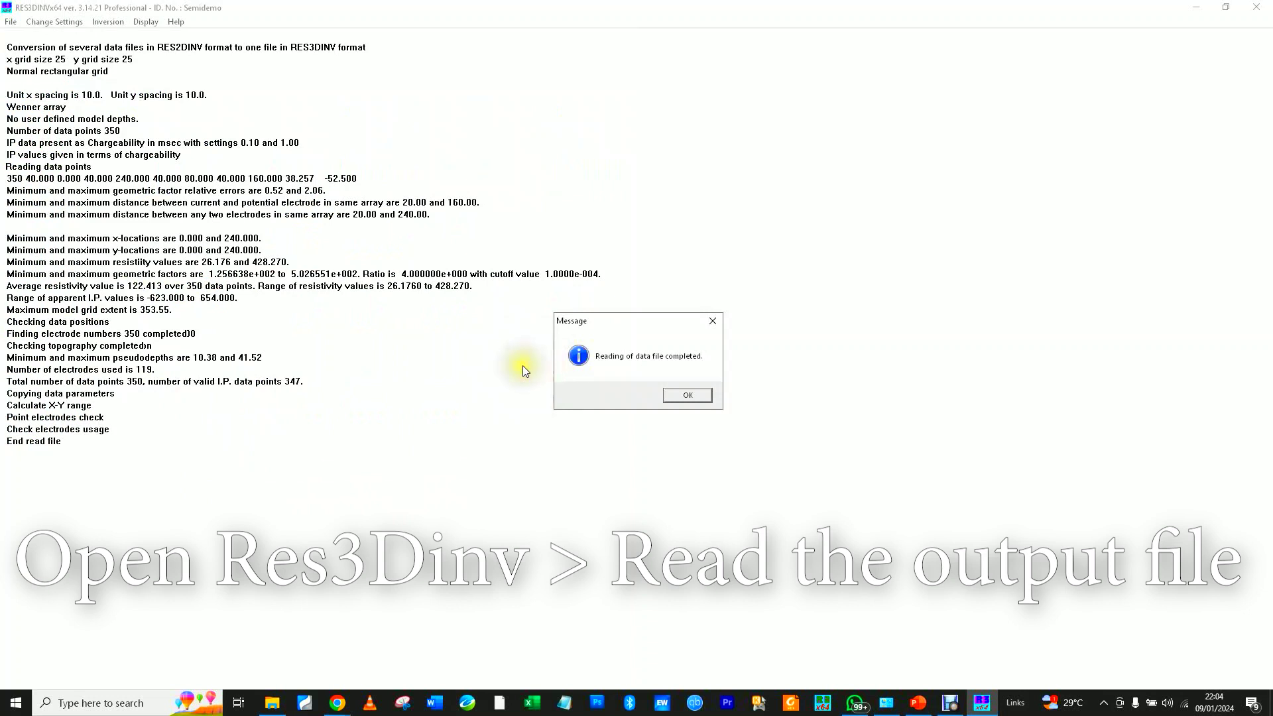
{"action": "left_click", "coordinate": [689, 396]}
Set the thickness of the first model layer to 3 m in the inversion parameters.
{"action": "left_click", "coordinate": [11, 24]}
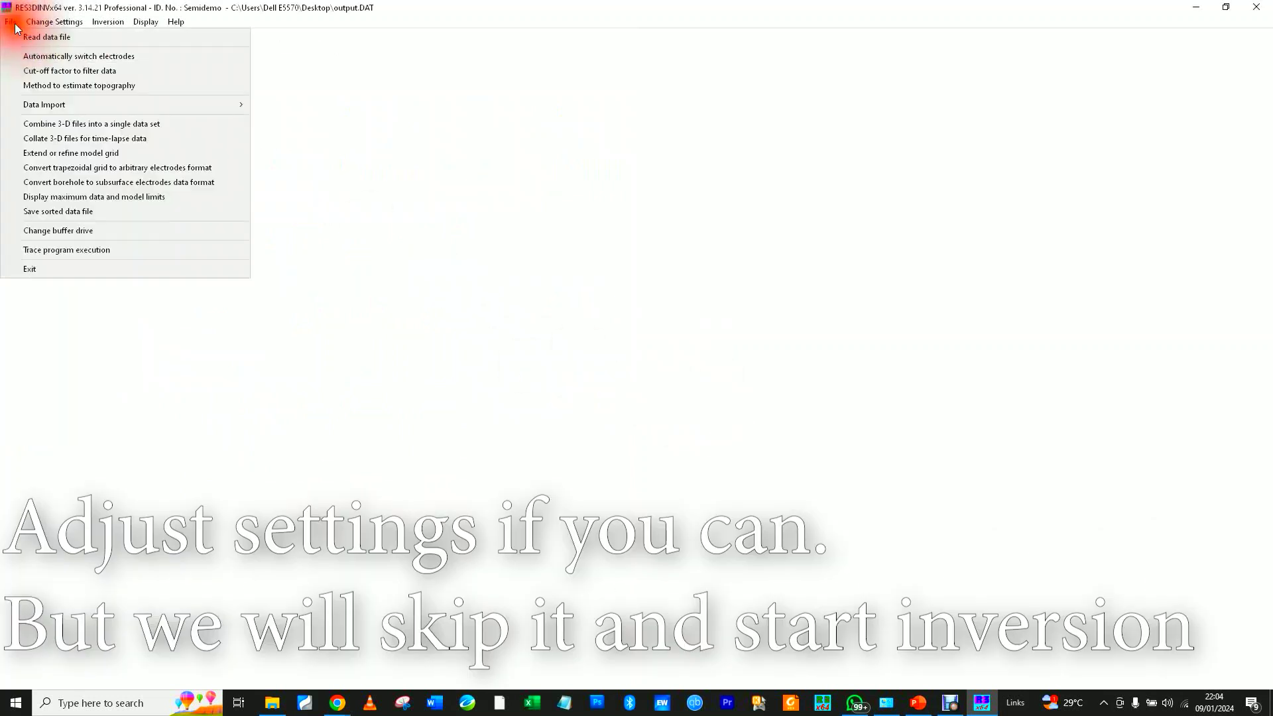
{"action": "mouse_move", "coordinate": [59, 22]}
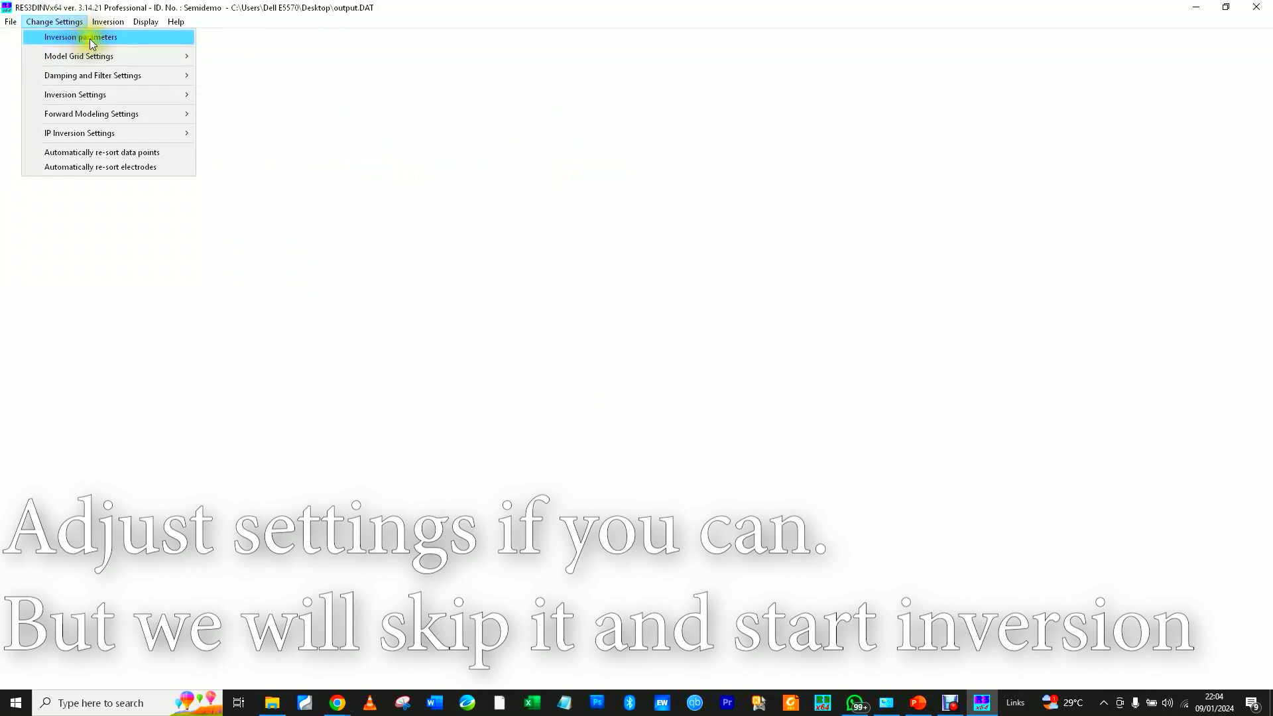
{"action": "left_click", "coordinate": [90, 38]}
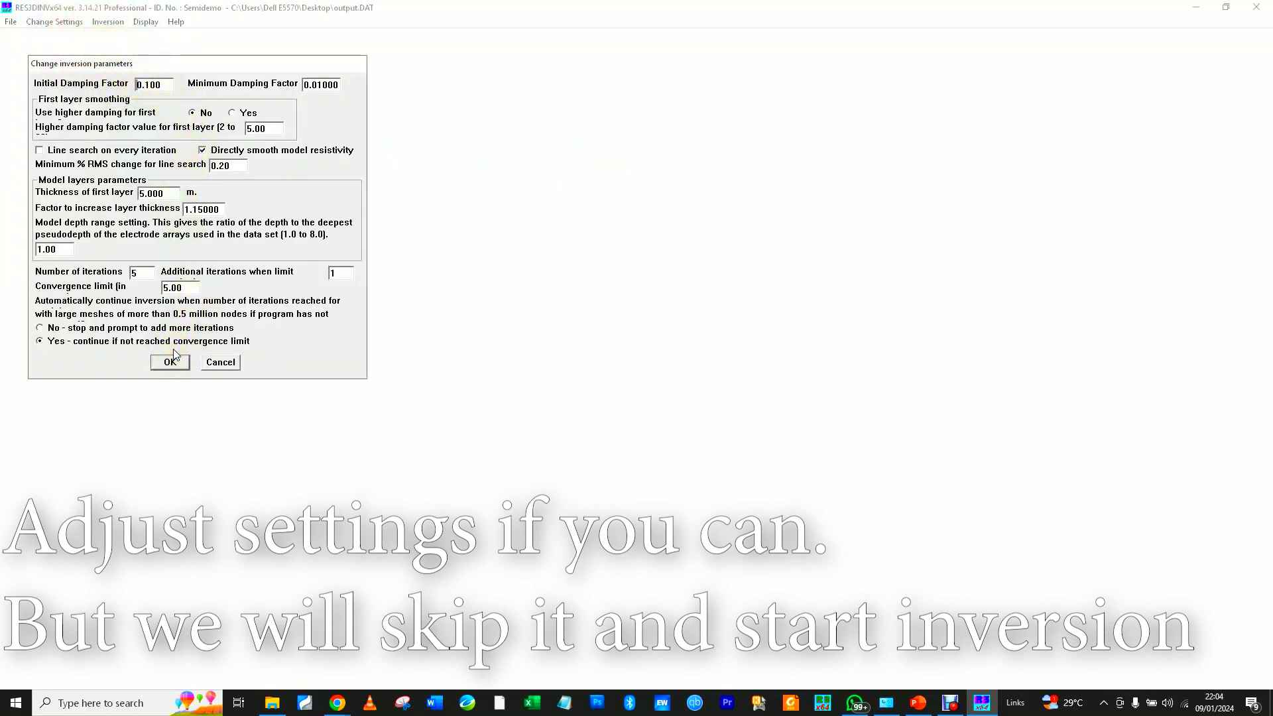
{"action": "left_click", "coordinate": [145, 194]}
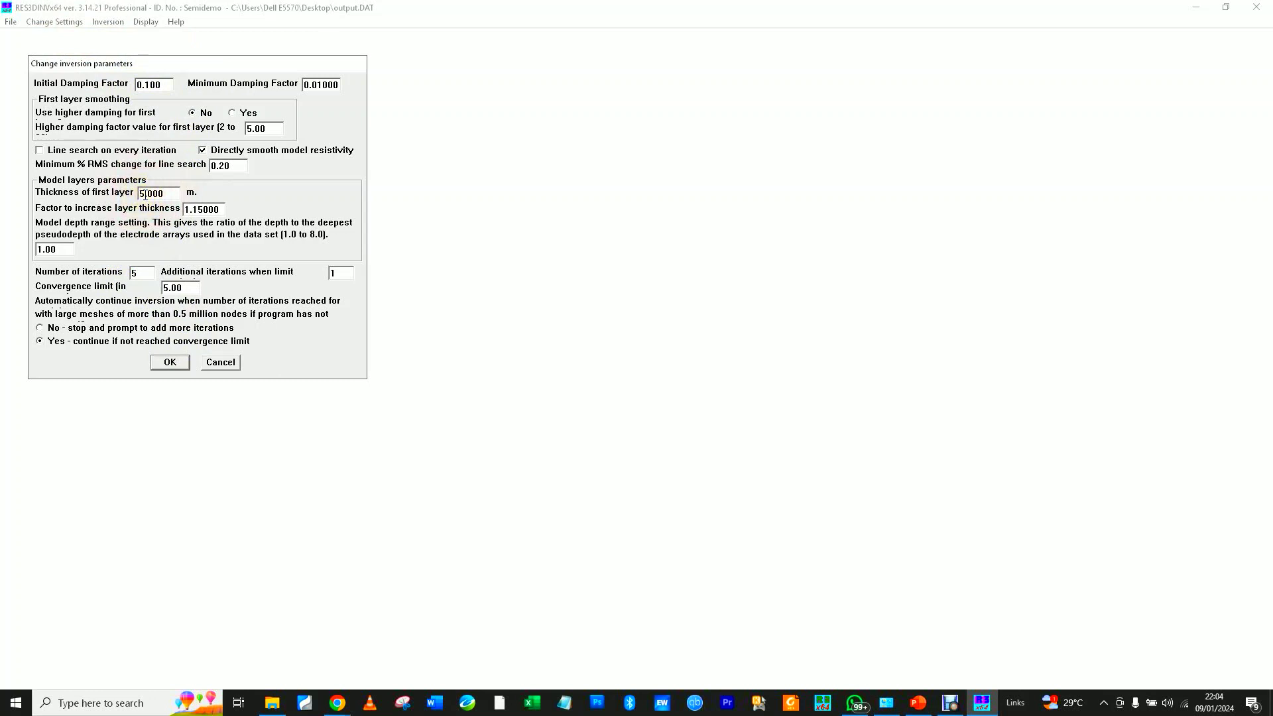
{"action": "key", "text": "BackSpace"}
{"action": "type", "text": "3"}
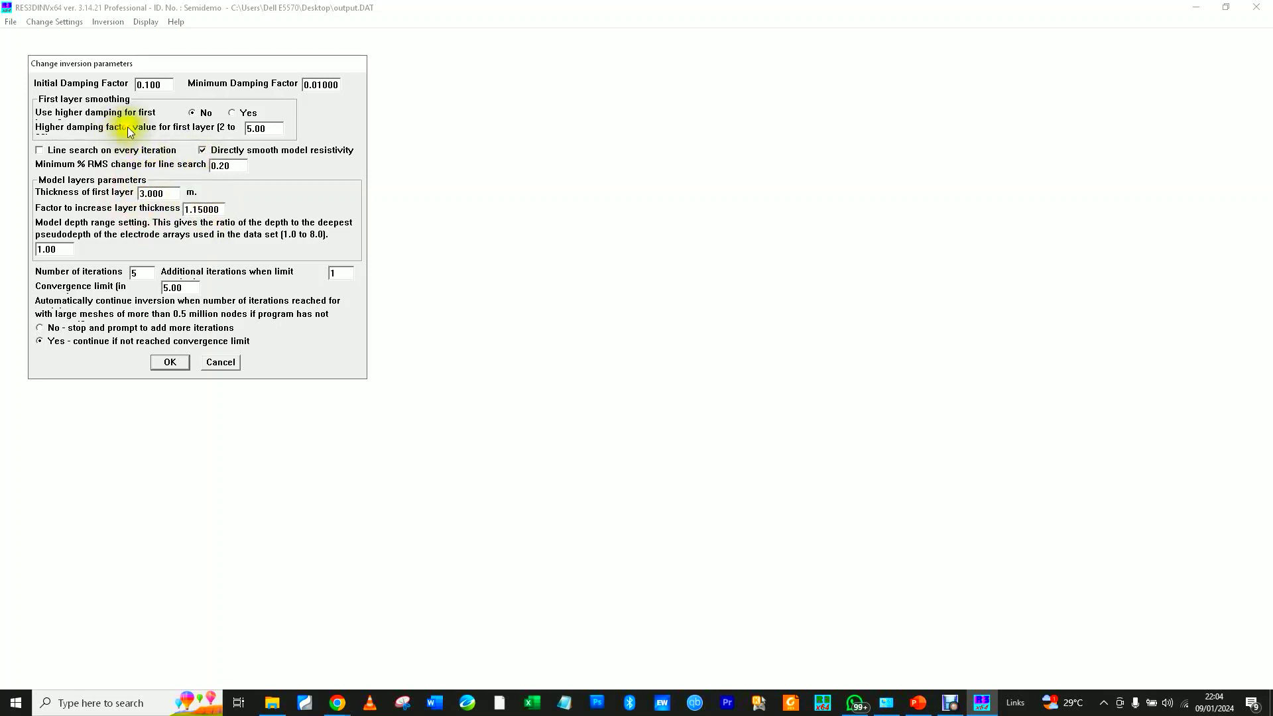
Carry out the inversion, saving it over output.inv on the Desktop, and decline to continue at the convergence limit.
{"action": "left_click", "coordinate": [111, 22]}
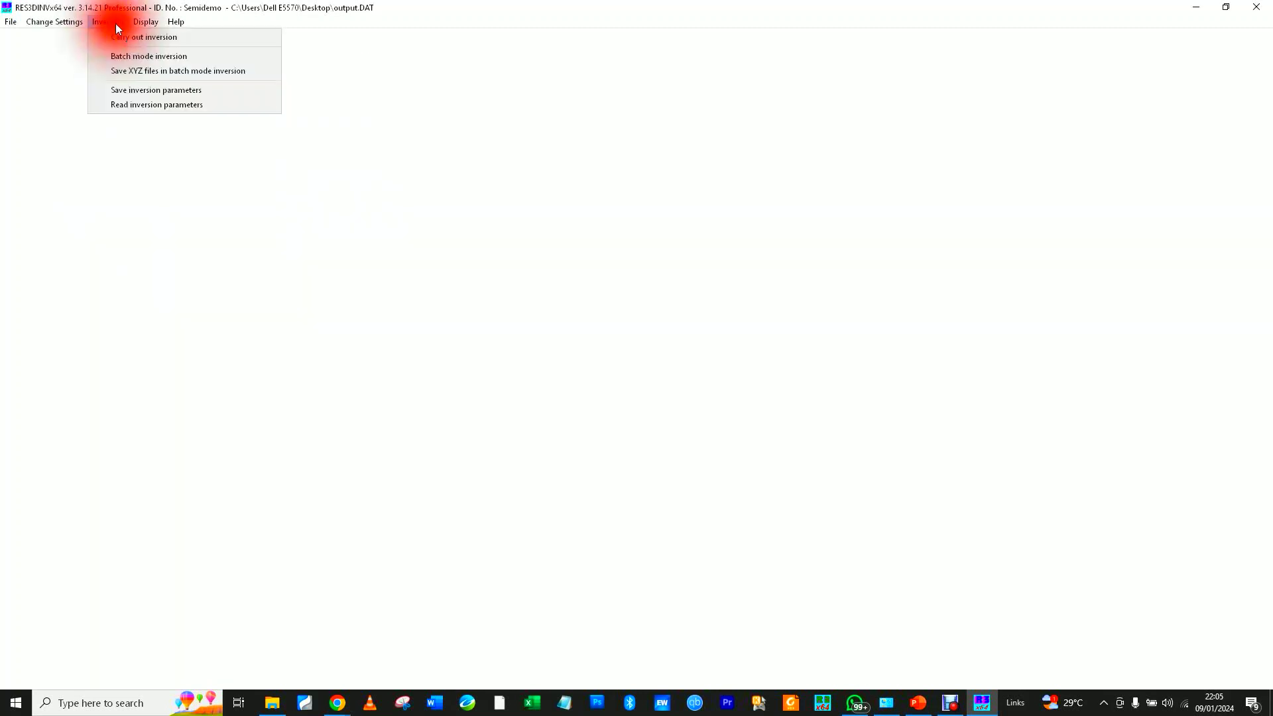
{"action": "left_click", "coordinate": [141, 38]}
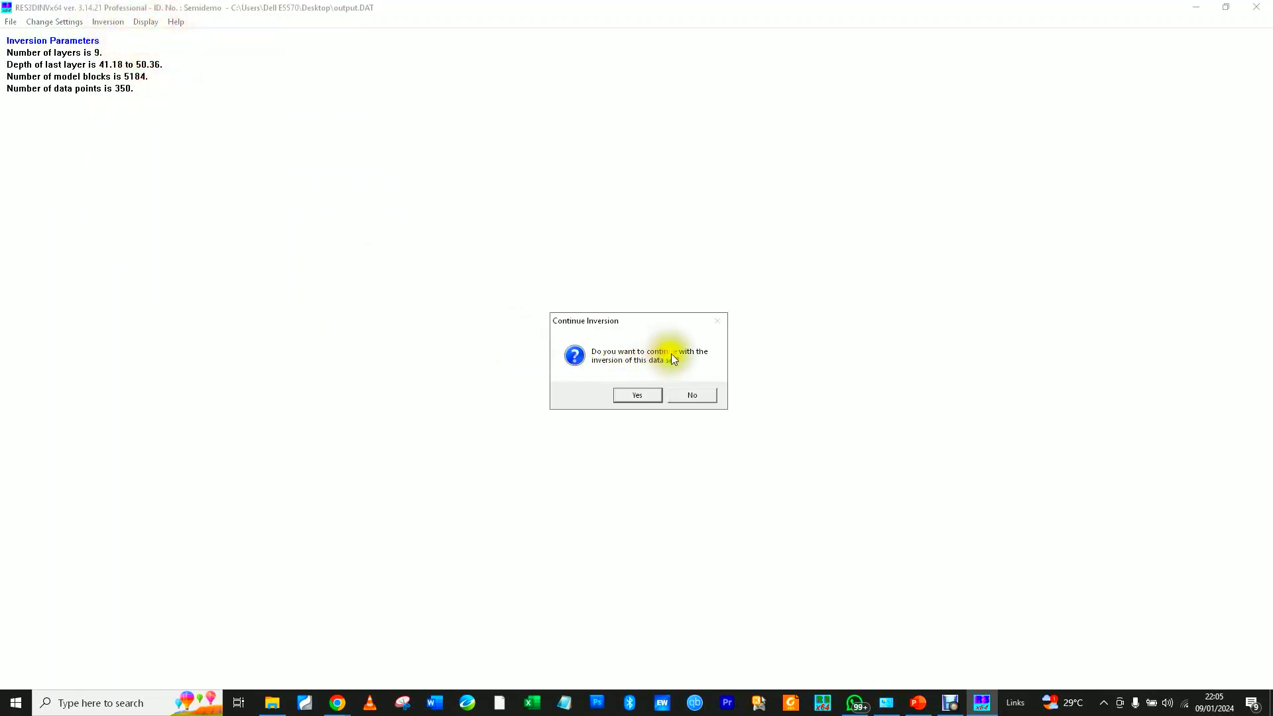
{"action": "left_click", "coordinate": [636, 395]}
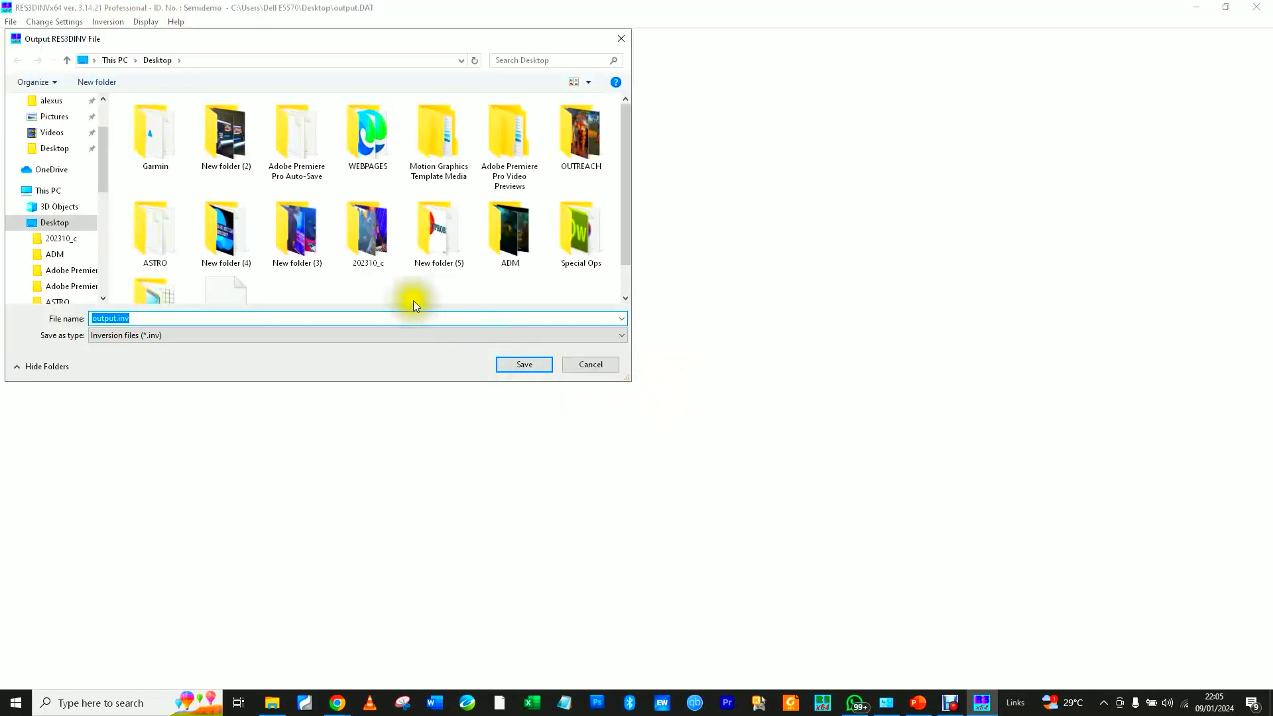
{"action": "left_click_drag", "start_coordinate": [626, 242], "coordinate": [626, 273]}
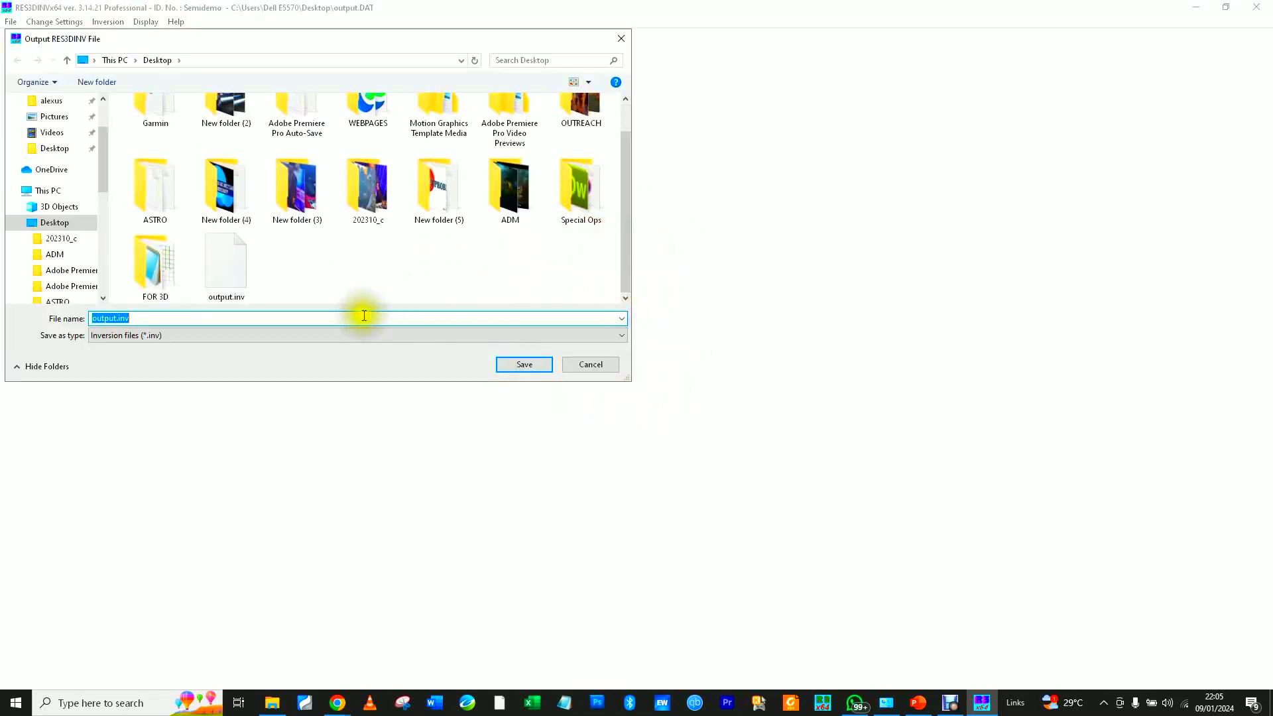
{"action": "left_click", "coordinate": [521, 365]}
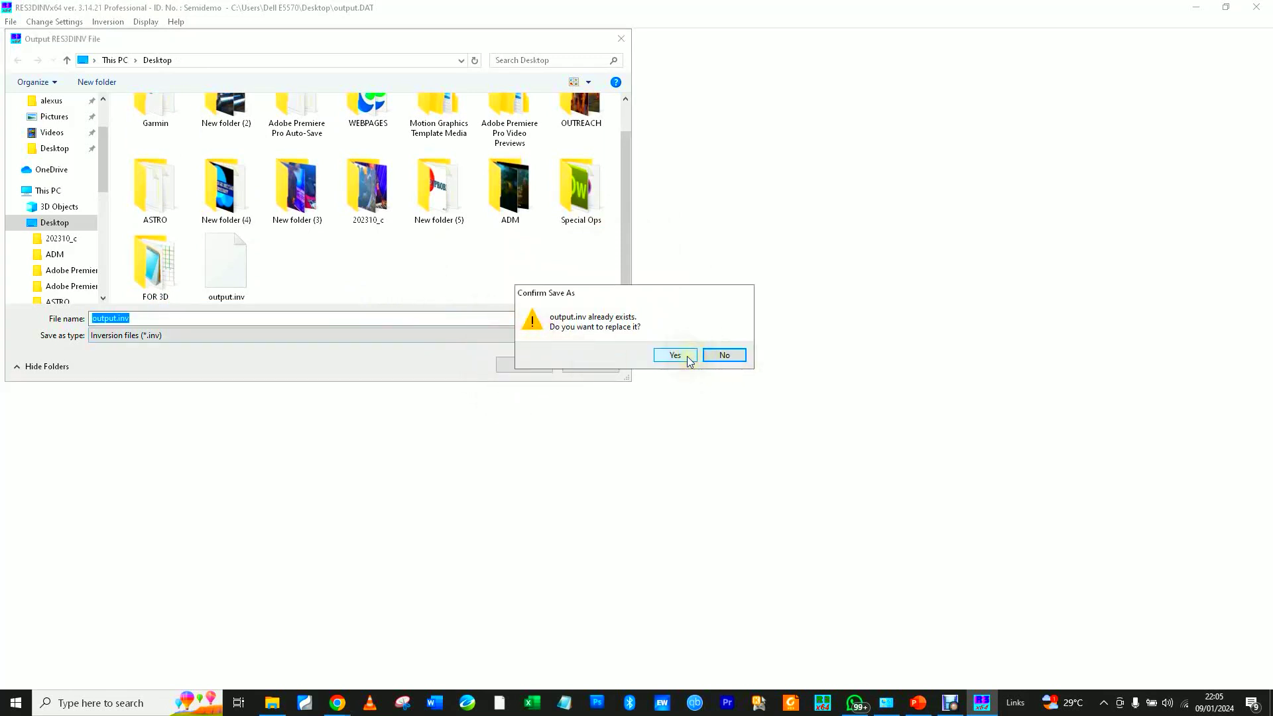
{"action": "left_click", "coordinate": [729, 355]}
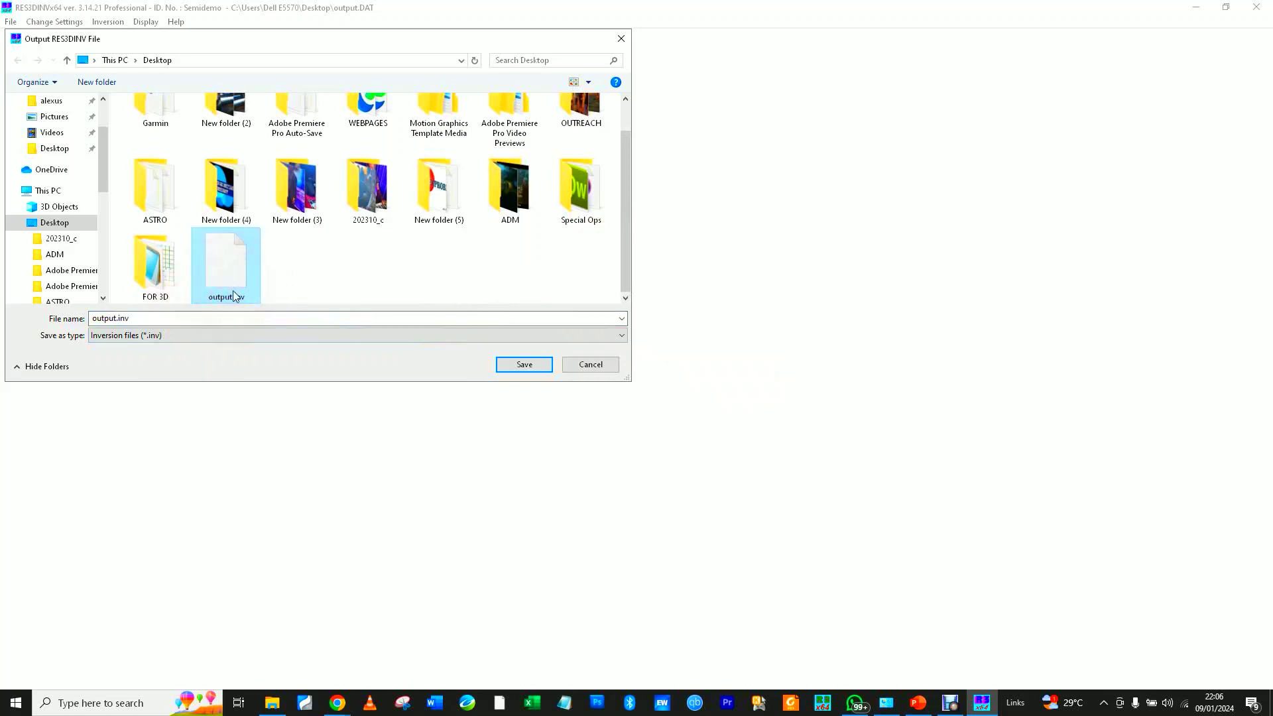
{"action": "left_click", "coordinate": [407, 330]}
{"action": "left_click", "coordinate": [574, 365]}
{"action": "left_click", "coordinate": [526, 365]}
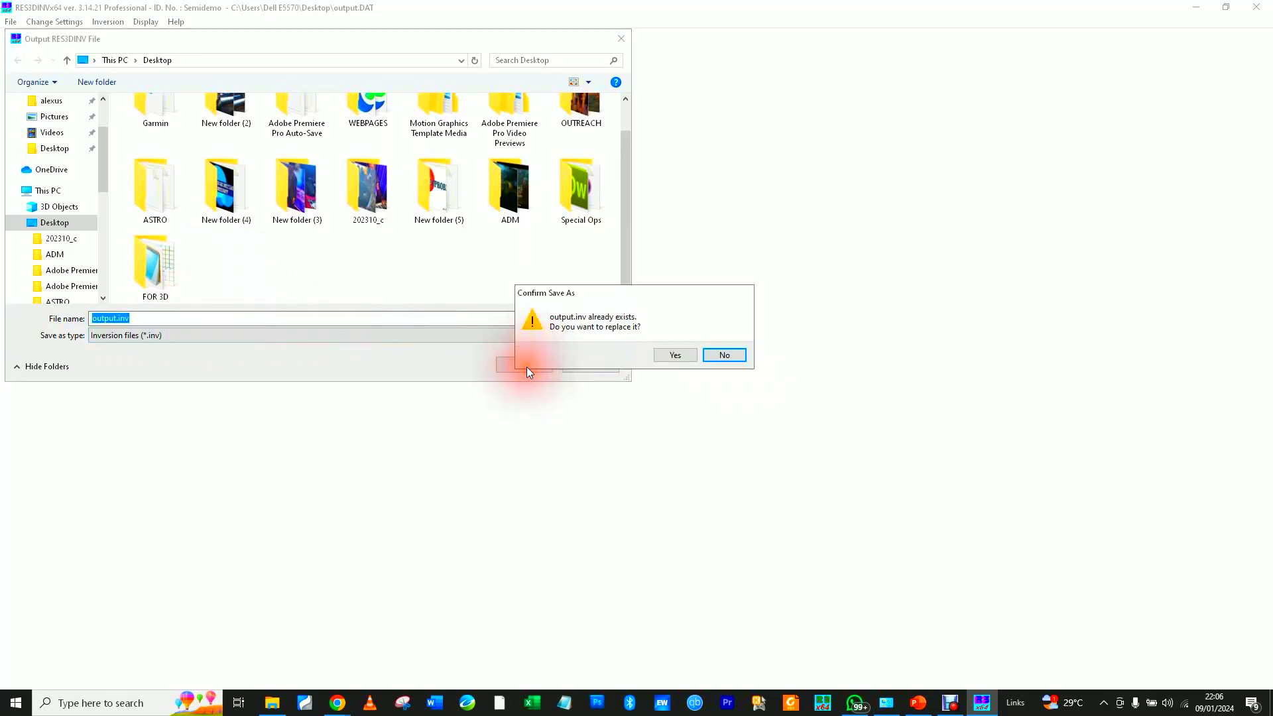
{"action": "left_click", "coordinate": [666, 353]}
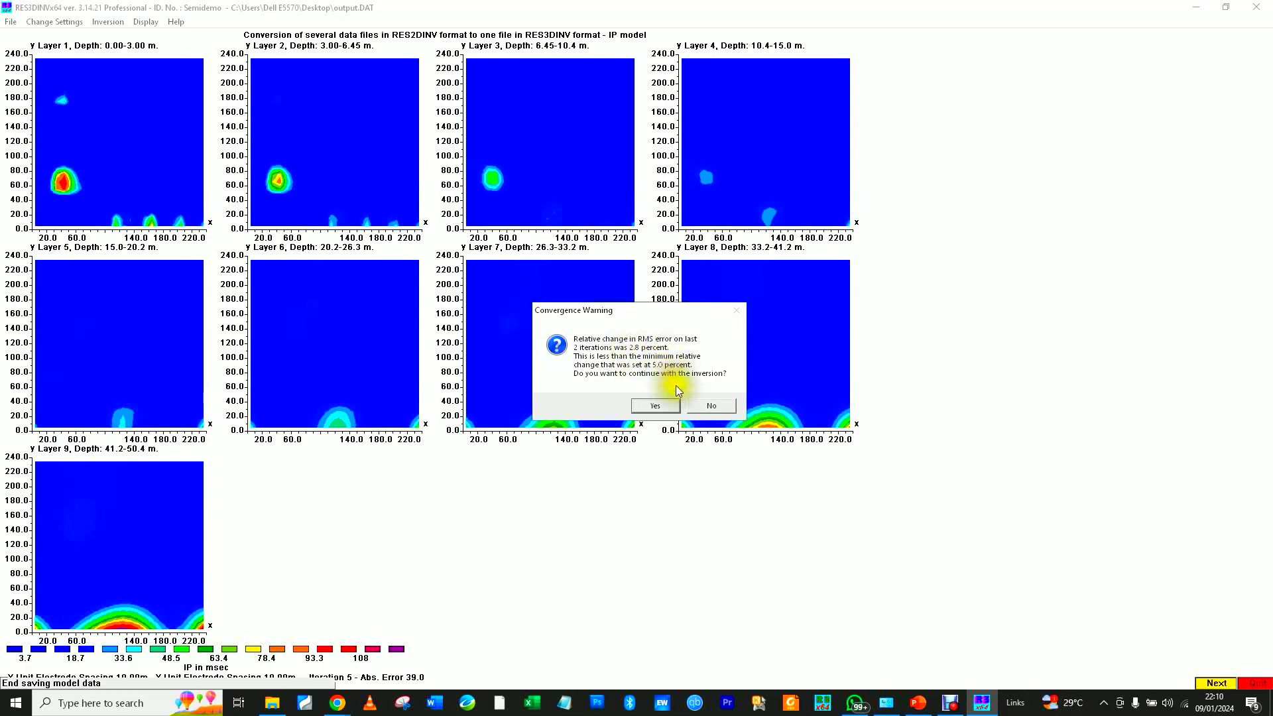
{"action": "left_click", "coordinate": [704, 406]}
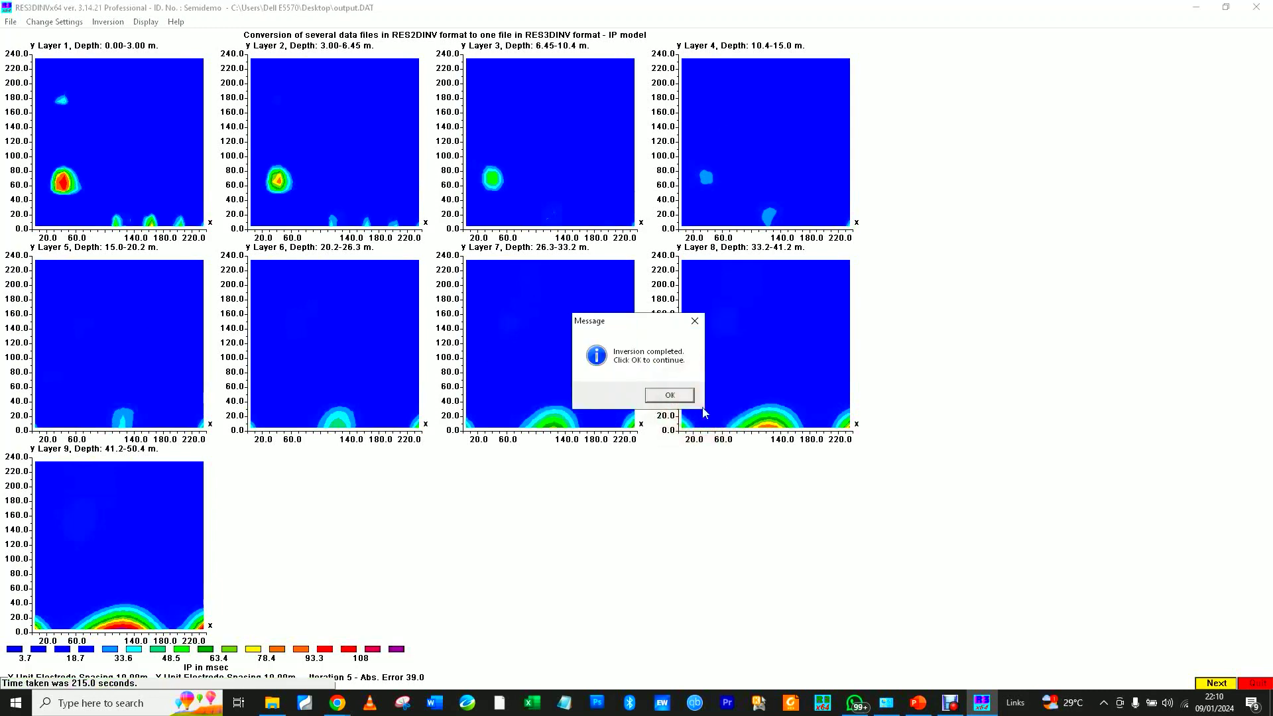
{"action": "left_click", "coordinate": [668, 394]}
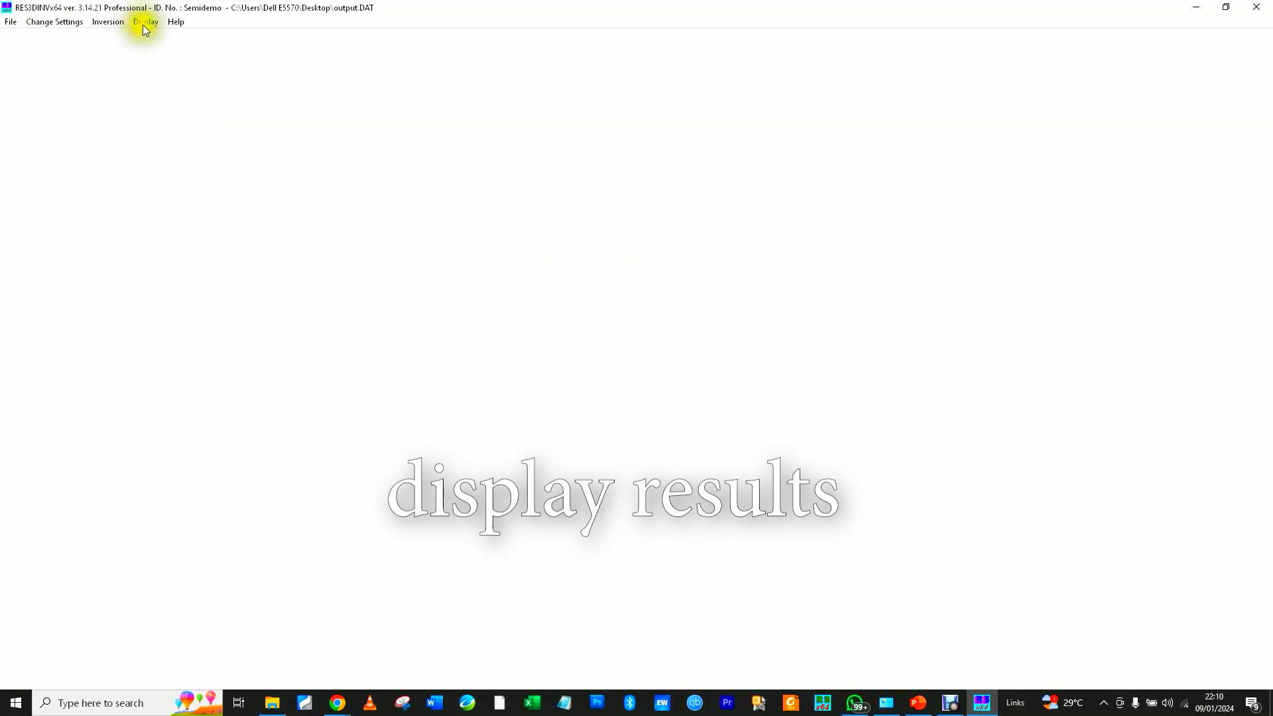
Open the inversion results in the Display Window and acknowledge its messages.
{"action": "left_click", "coordinate": [146, 22]}
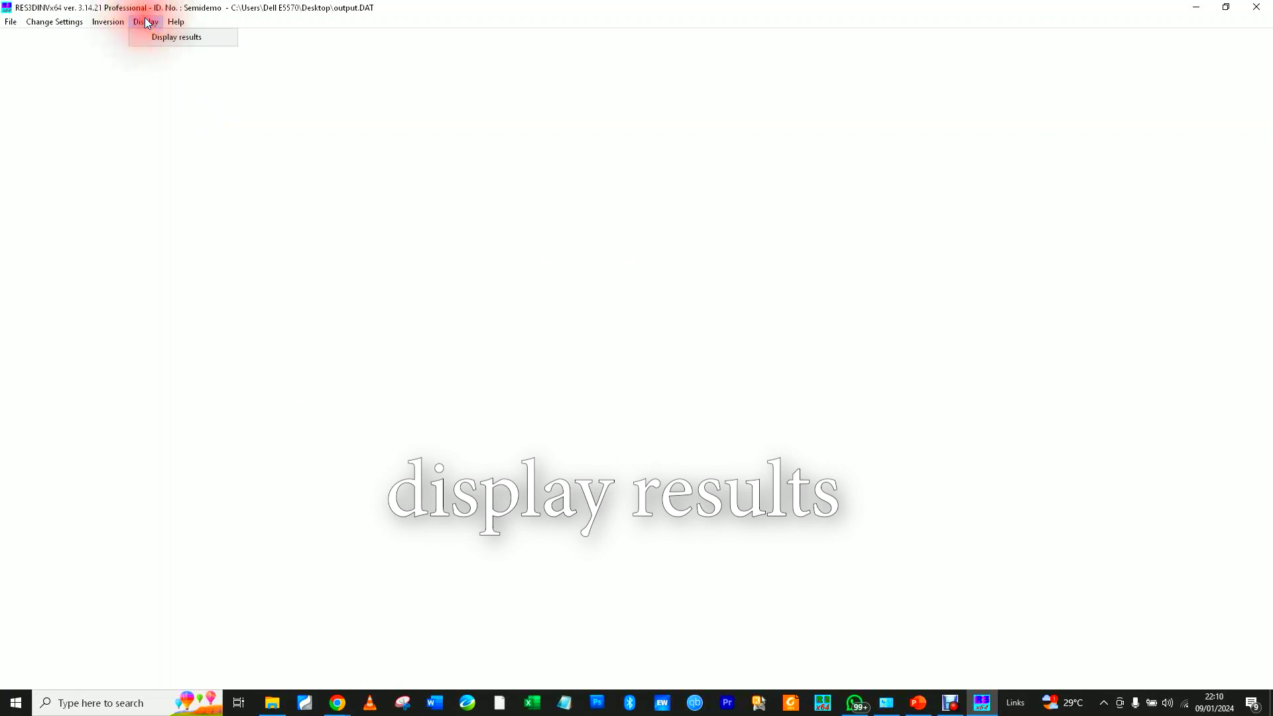
{"action": "left_click", "coordinate": [162, 35]}
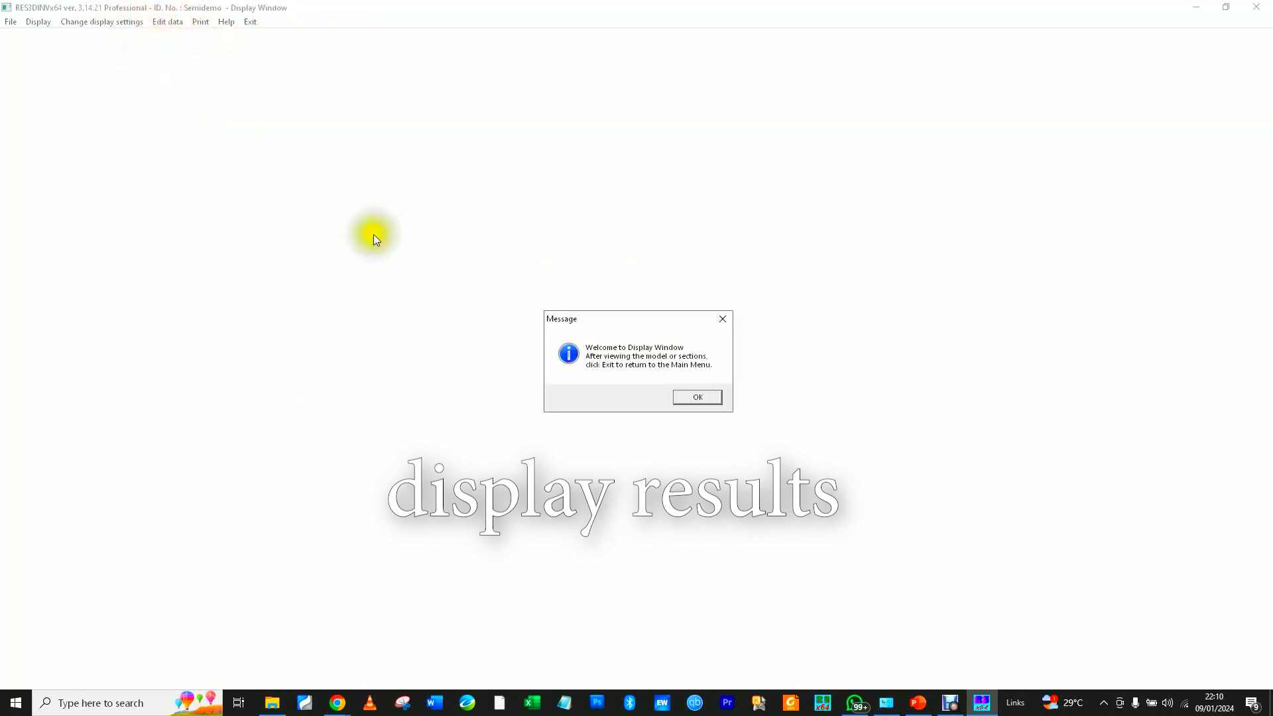
{"action": "left_click", "coordinate": [697, 396]}
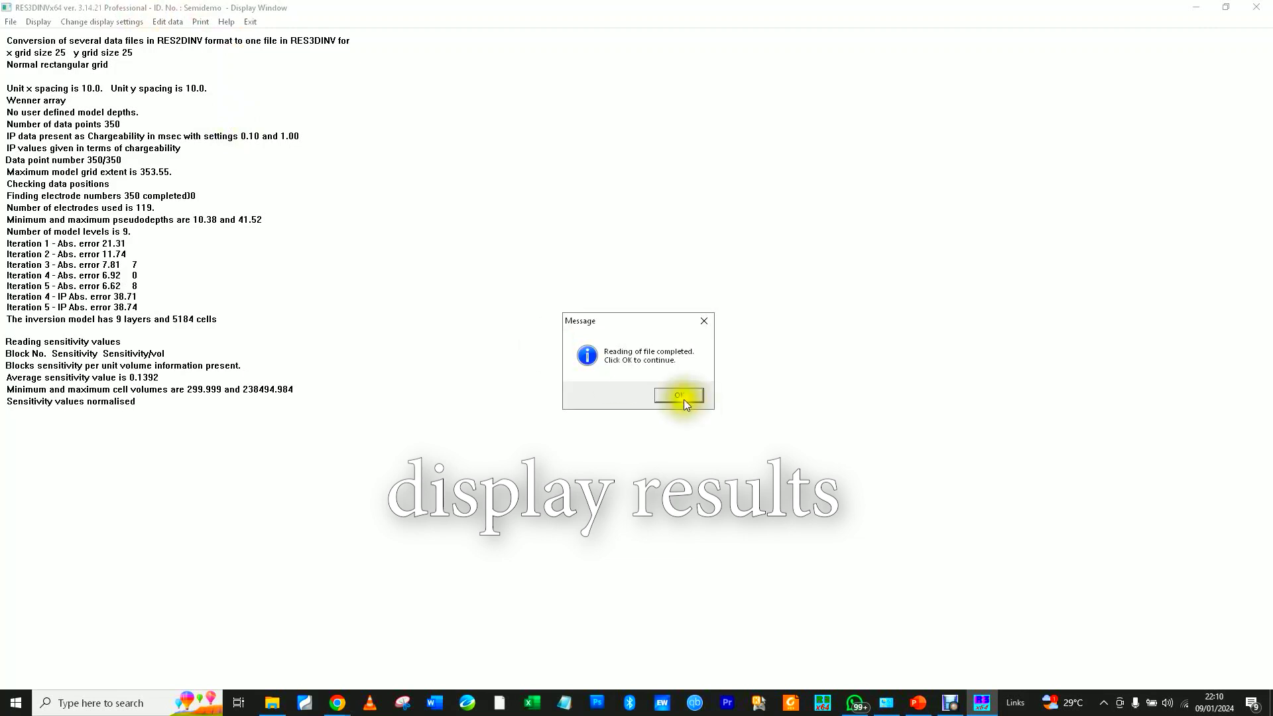
{"action": "left_click", "coordinate": [683, 399]}
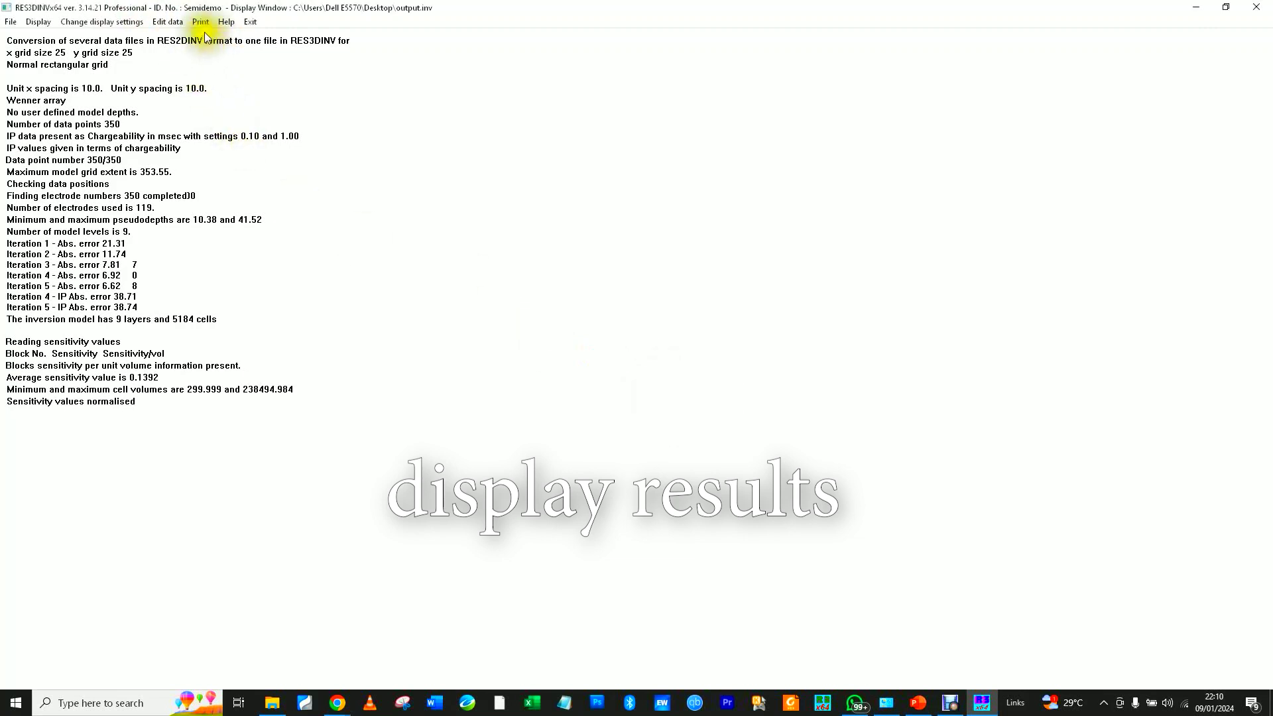
Set the type of model to display to IP model.
{"action": "left_click", "coordinate": [45, 21]}
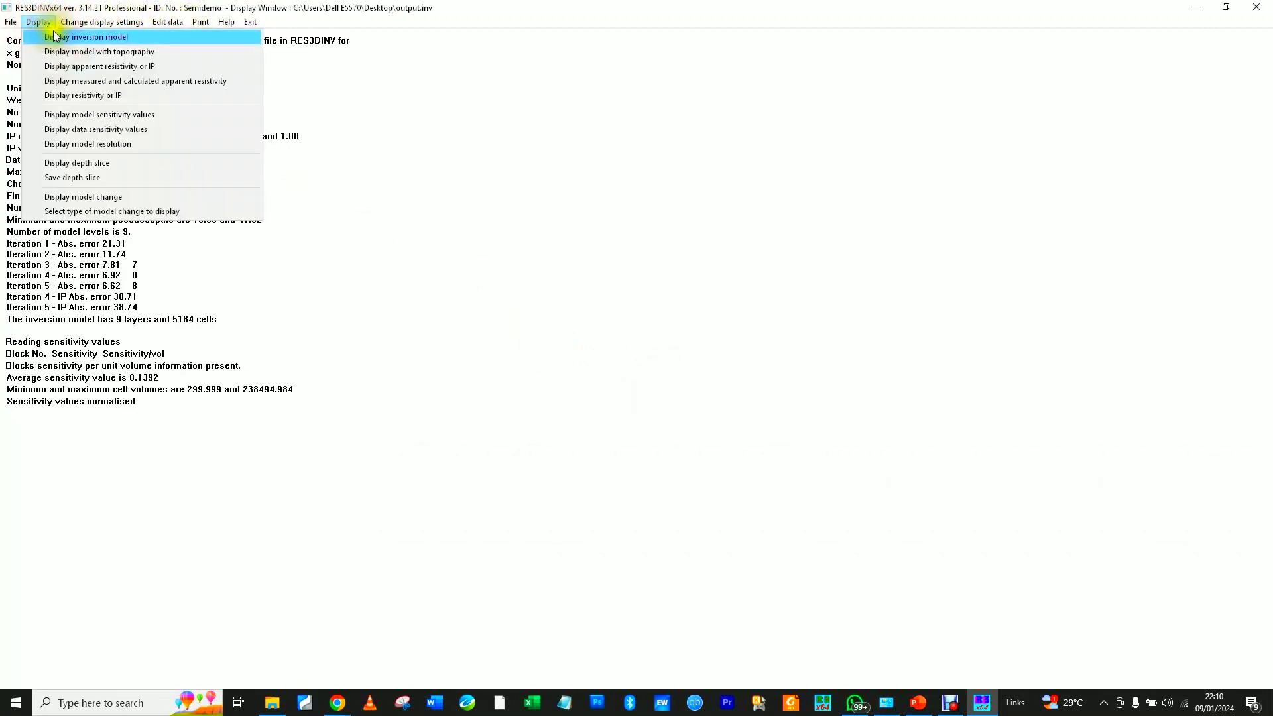
{"action": "left_click", "coordinate": [114, 94]}
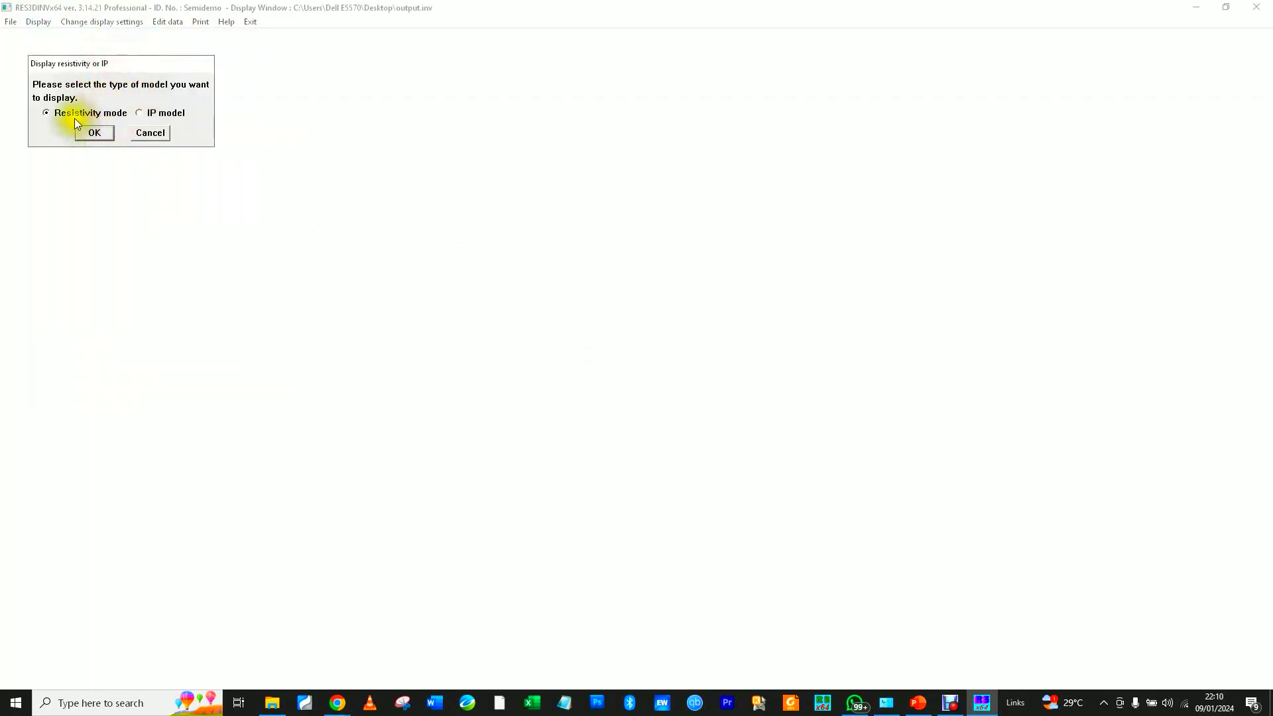
{"action": "left_click", "coordinate": [137, 114]}
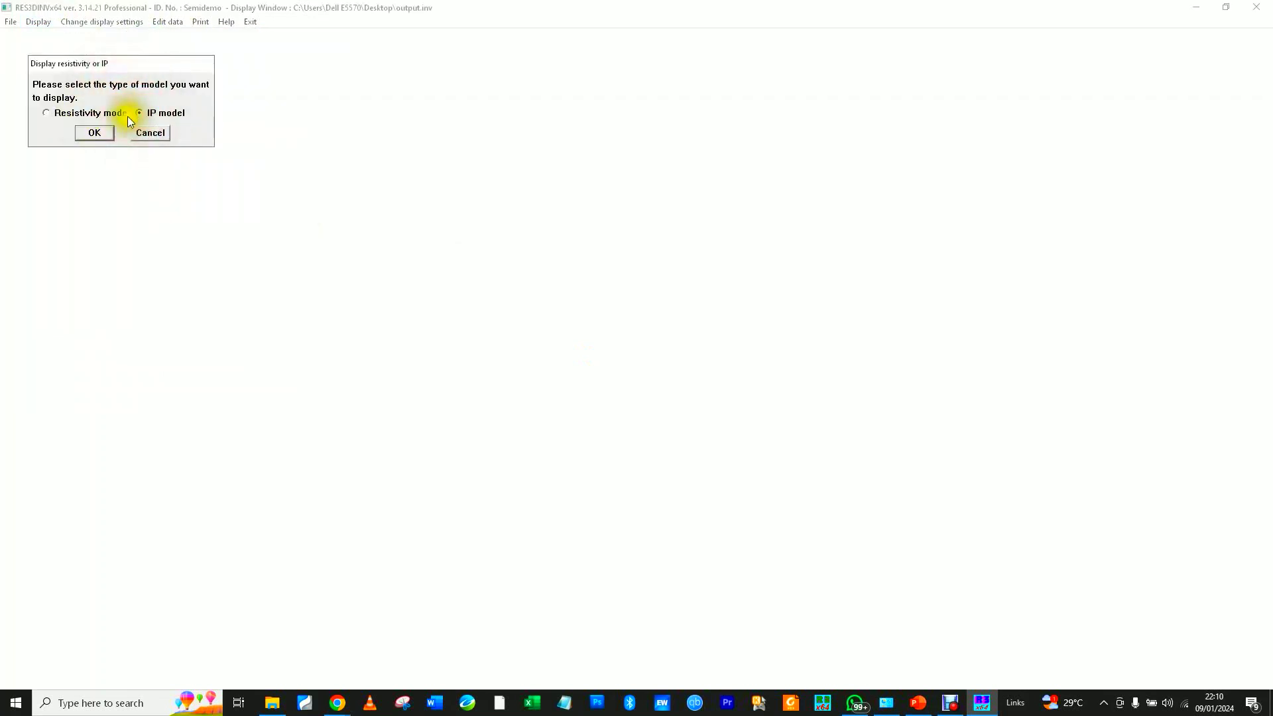
{"action": "left_click", "coordinate": [95, 132]}
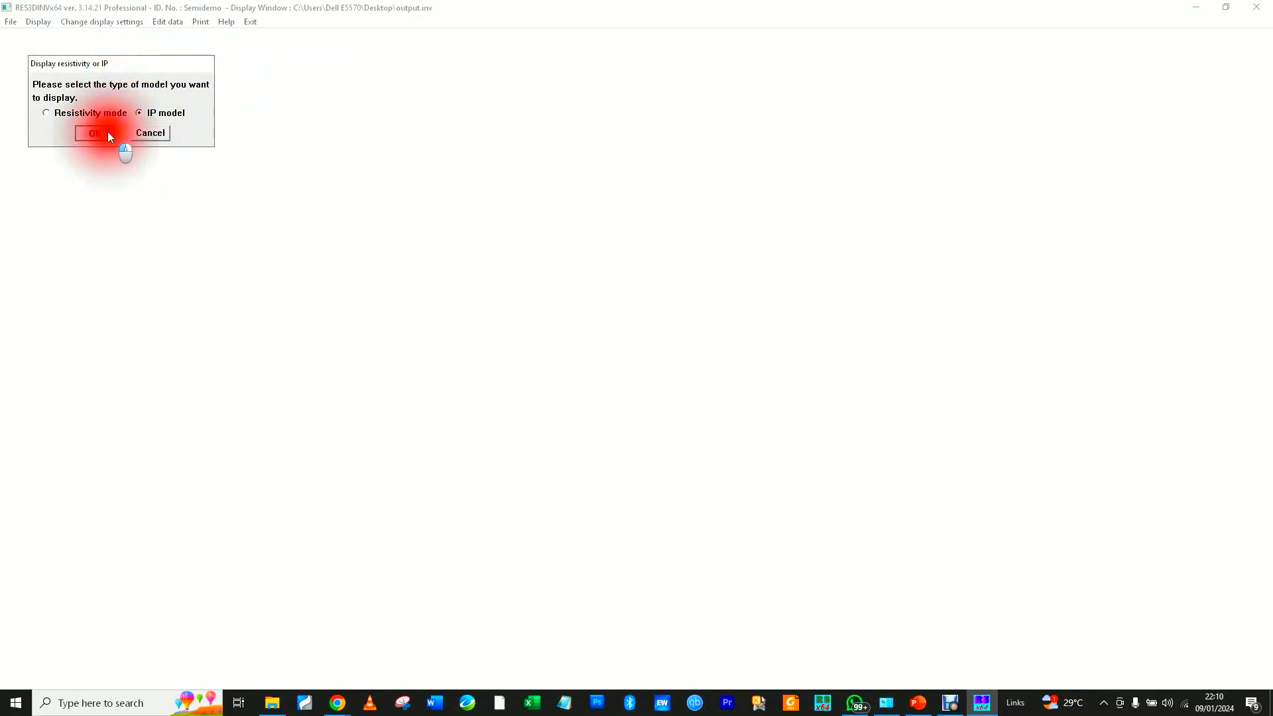
Try to display 6 apparent resistivity sections in the X-direction, starting from section 1.
{"action": "left_click", "coordinate": [41, 21]}
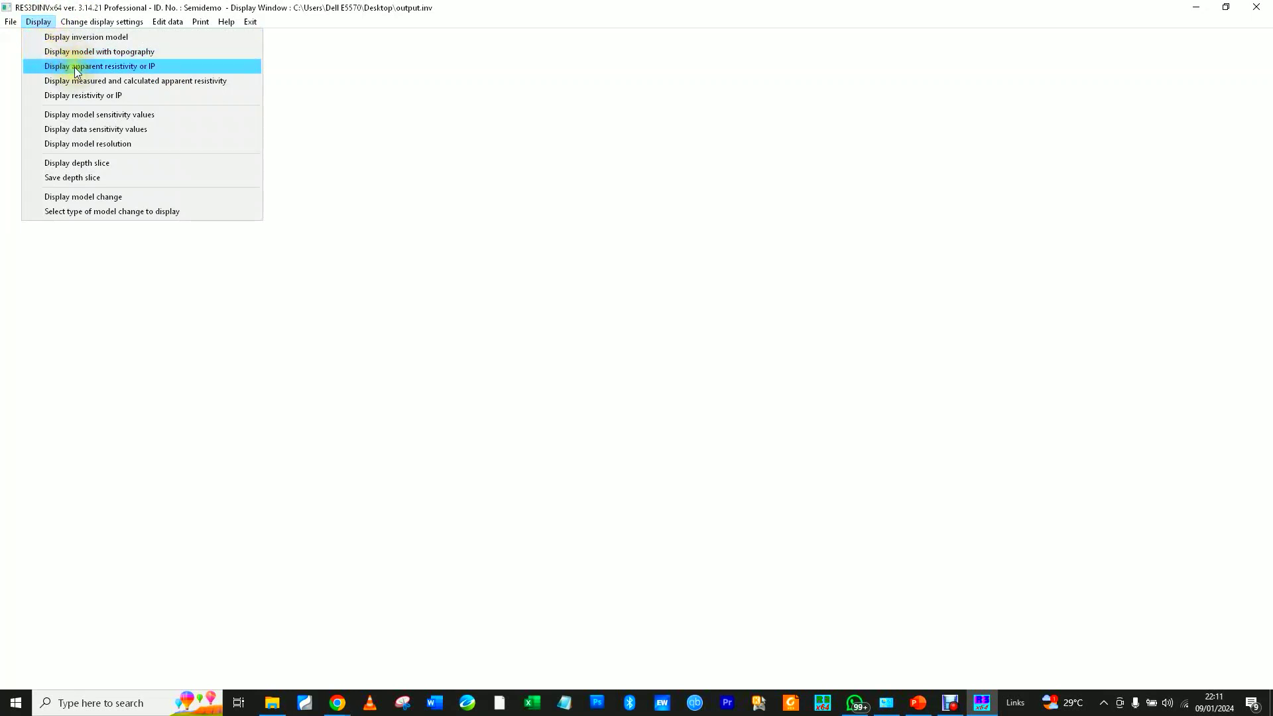
{"action": "left_click", "coordinate": [132, 80]}
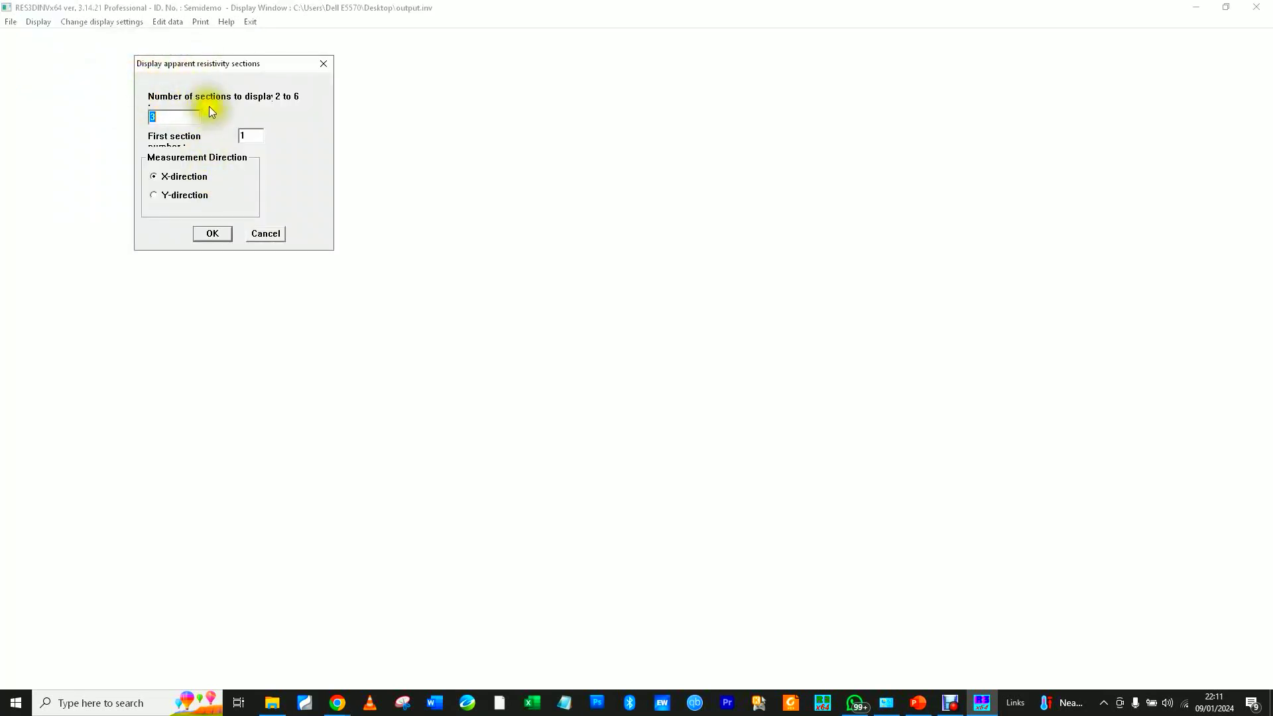
{"action": "type", "text": "6"}
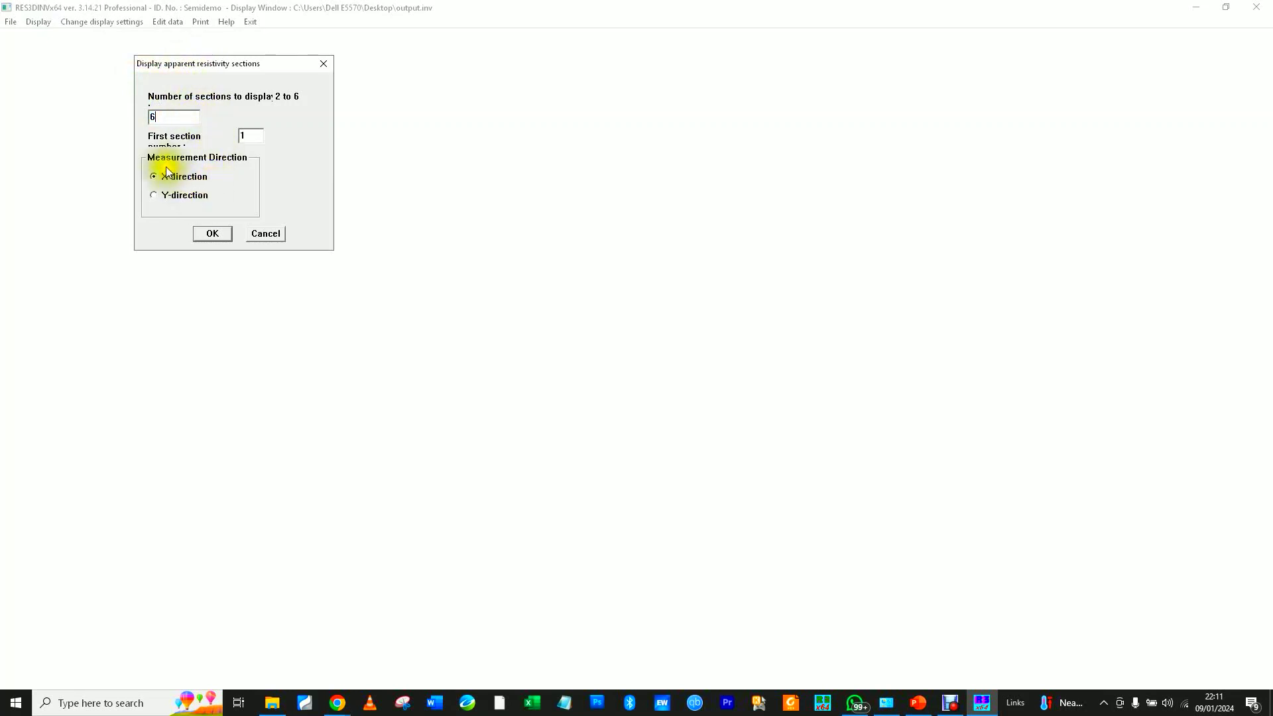
{"action": "left_click", "coordinate": [208, 236]}
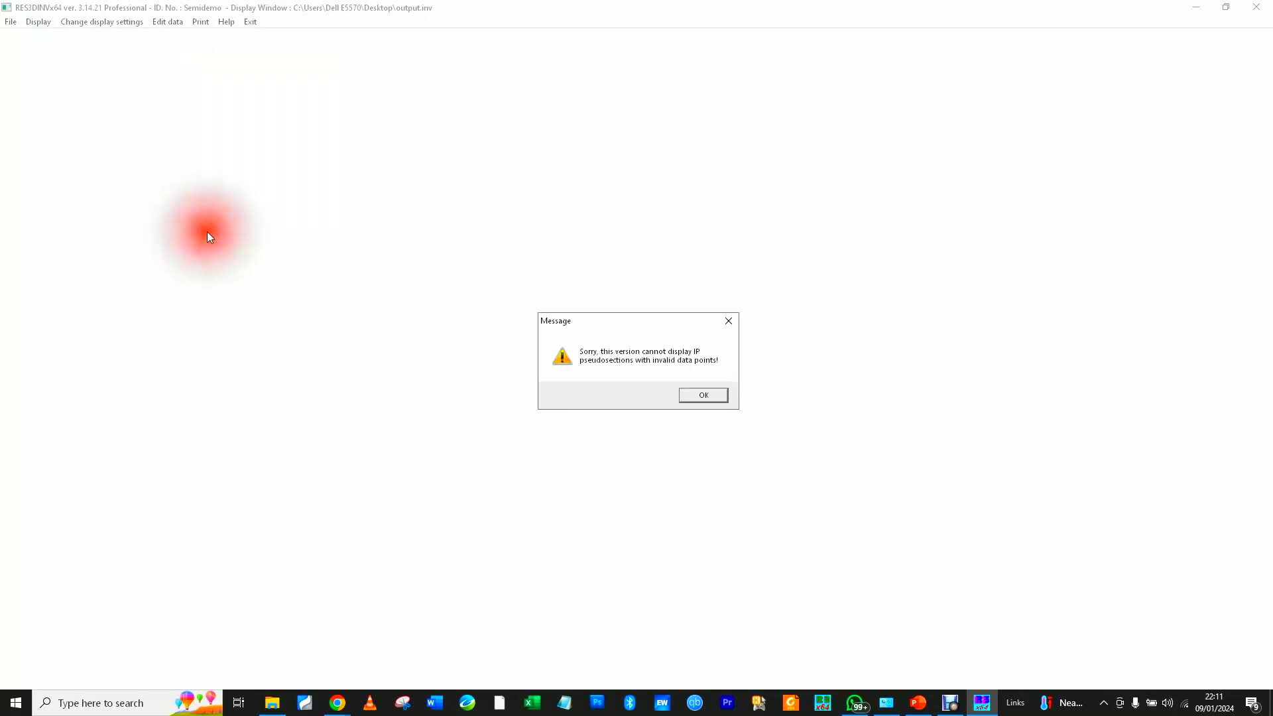
{"action": "left_click", "coordinate": [697, 397]}
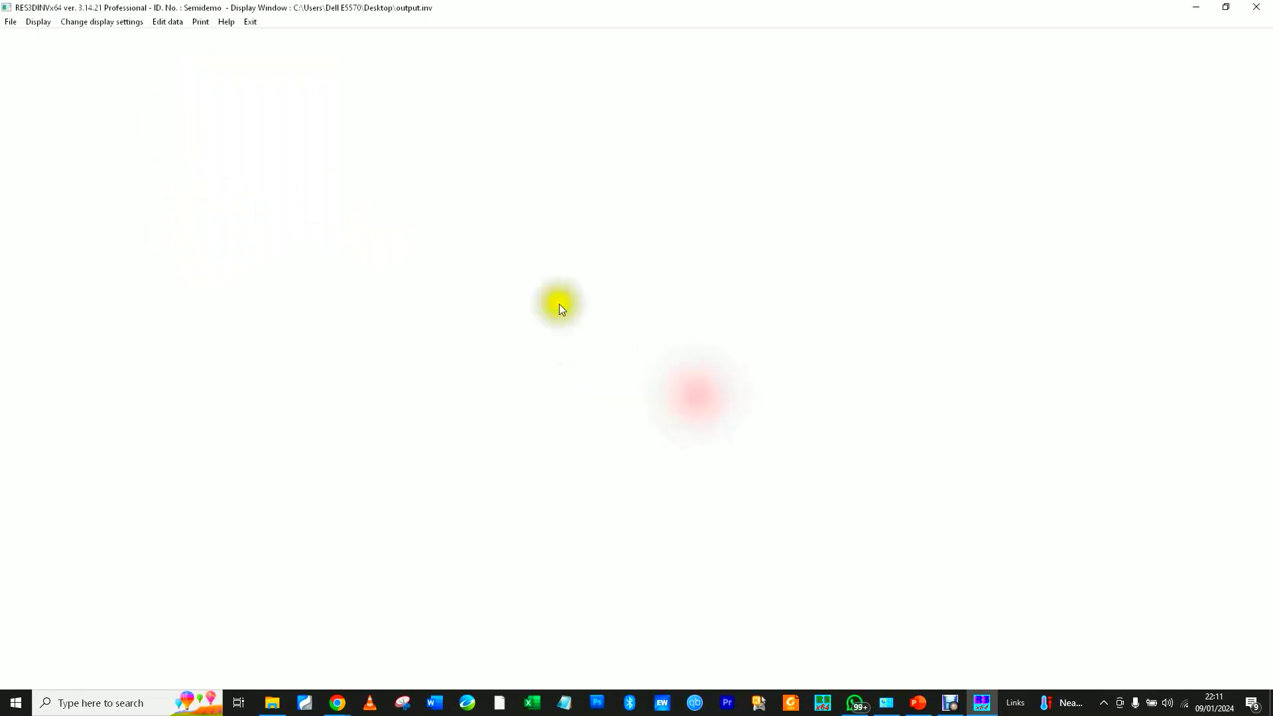
Display 6 horizontal sections of the iteration 5 IP model with linear contour intervals, starting from section 1.
{"action": "left_click", "coordinate": [39, 22]}
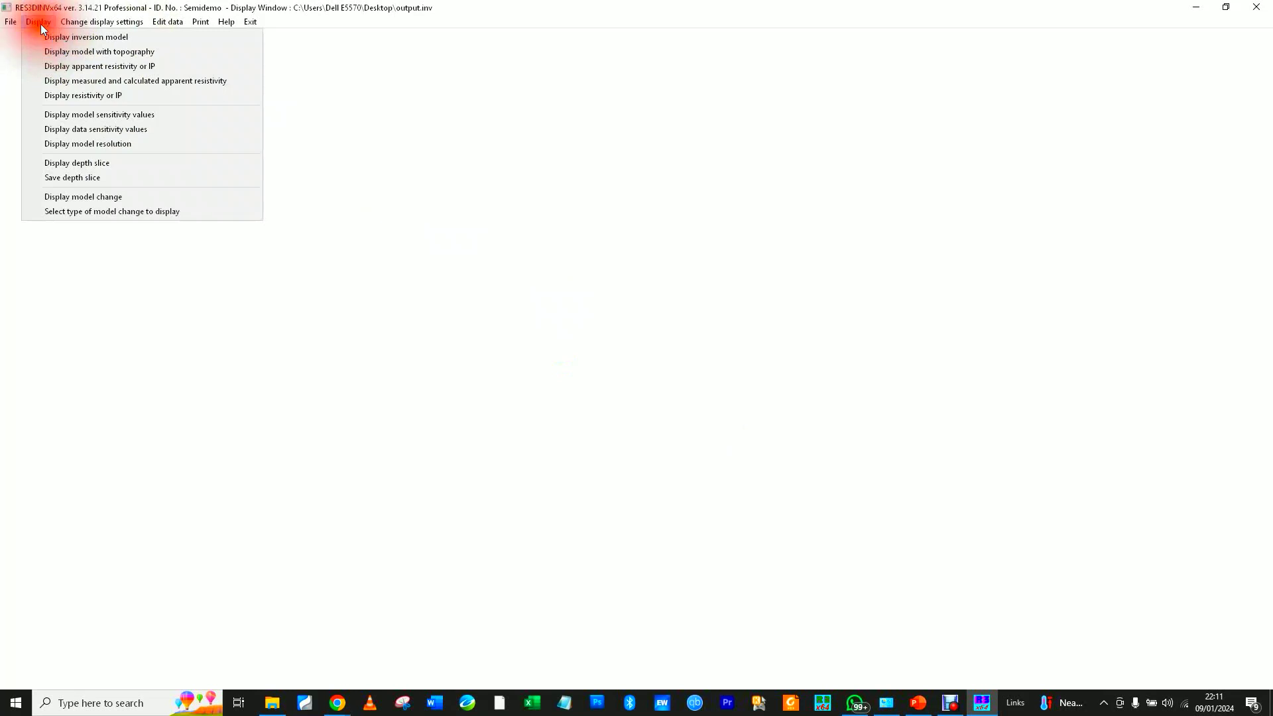
{"action": "left_click", "coordinate": [74, 38]}
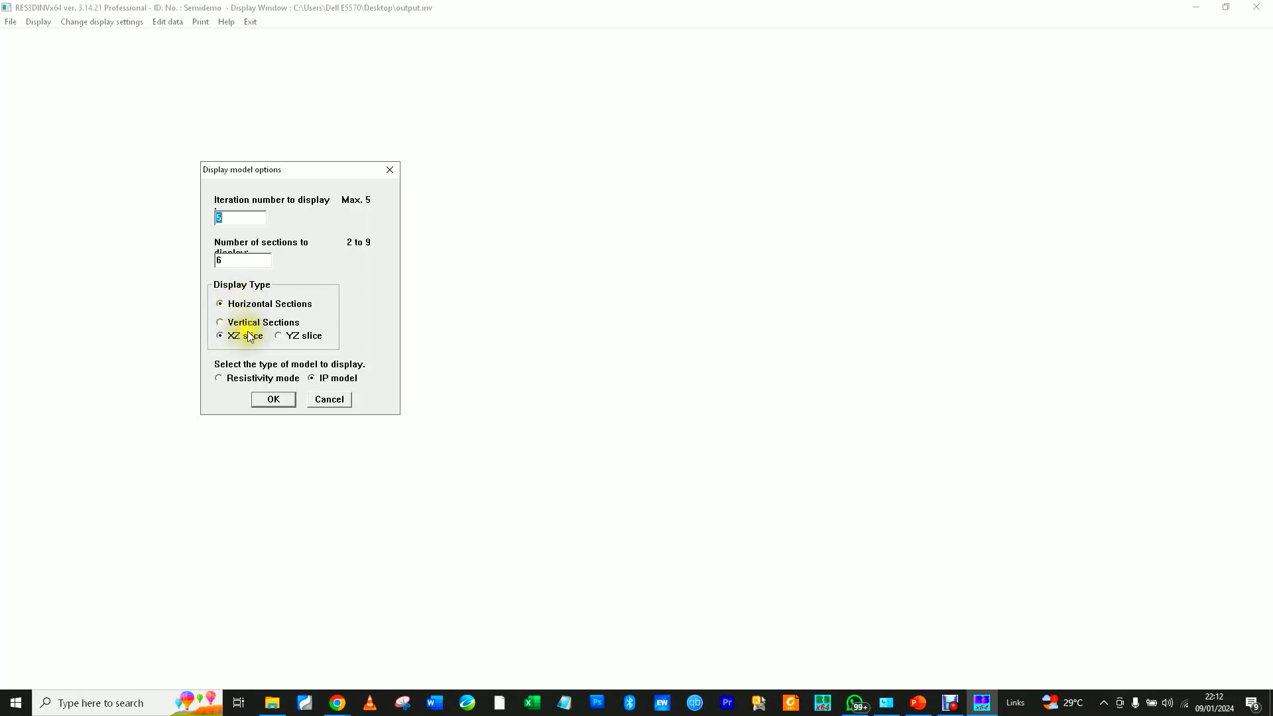
{"action": "left_click", "coordinate": [272, 400]}
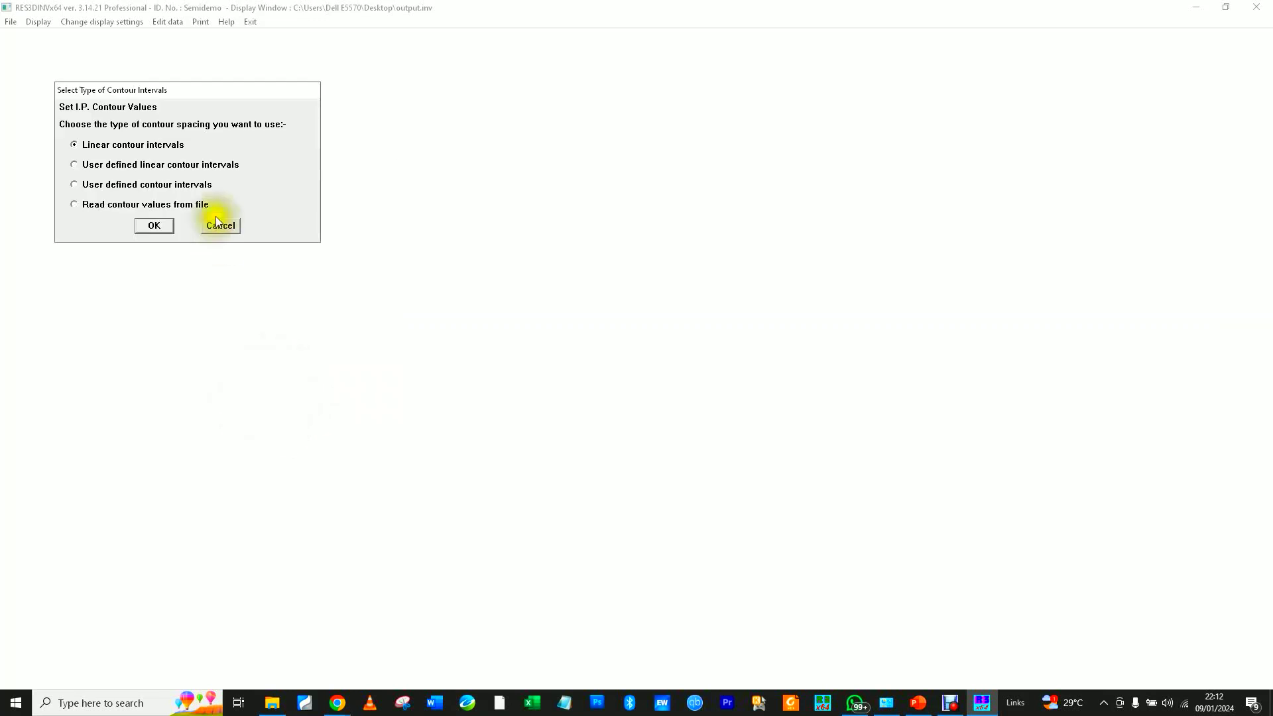
{"action": "left_click", "coordinate": [137, 227]}
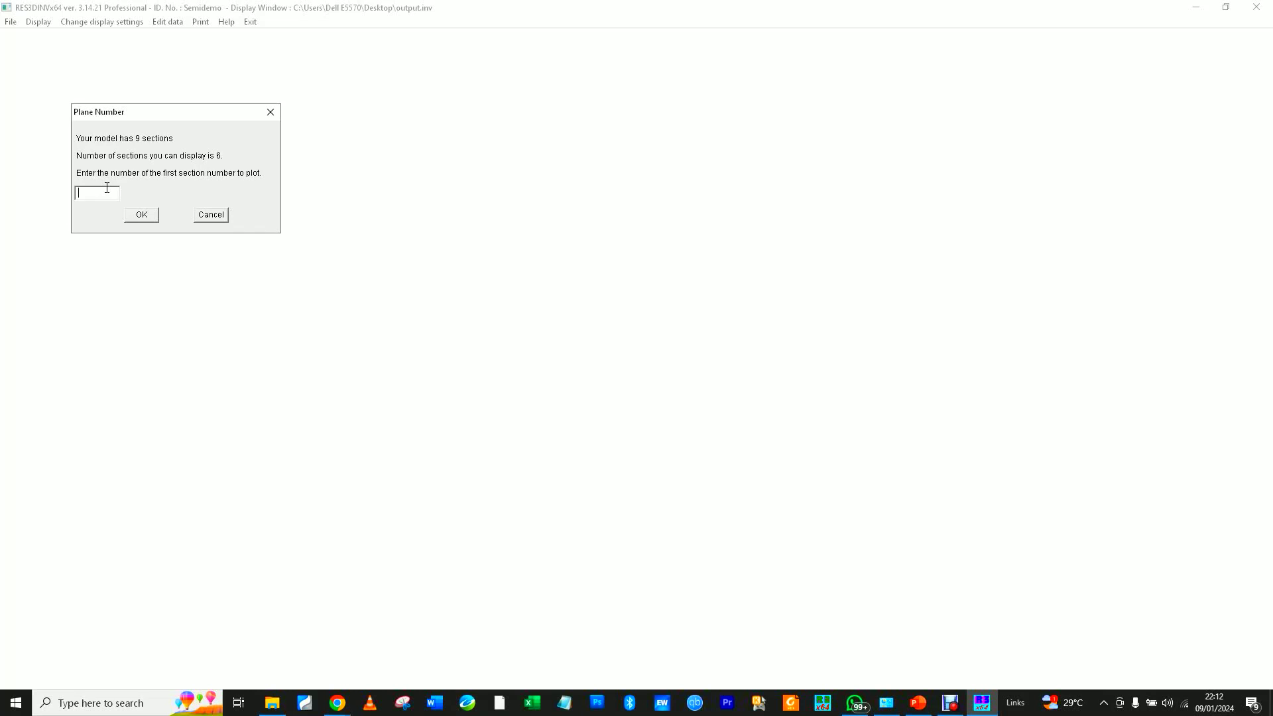
{"action": "left_click", "coordinate": [107, 187]}
{"action": "left_click", "coordinate": [106, 188]}
{"action": "type", "text": "1"}
{"action": "left_click", "coordinate": [143, 217]}
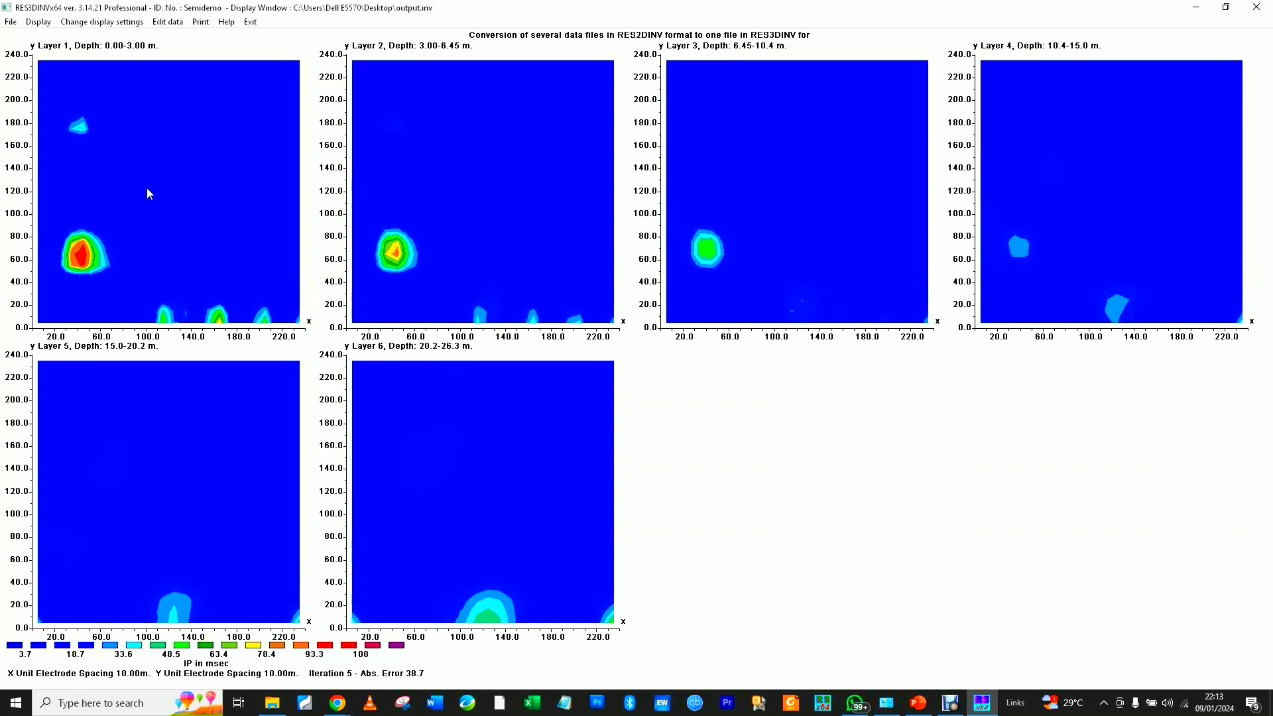
Reopen the inversion model display options and set them to 9 vertical sections with XZ slices.
{"action": "left_click", "coordinate": [40, 22]}
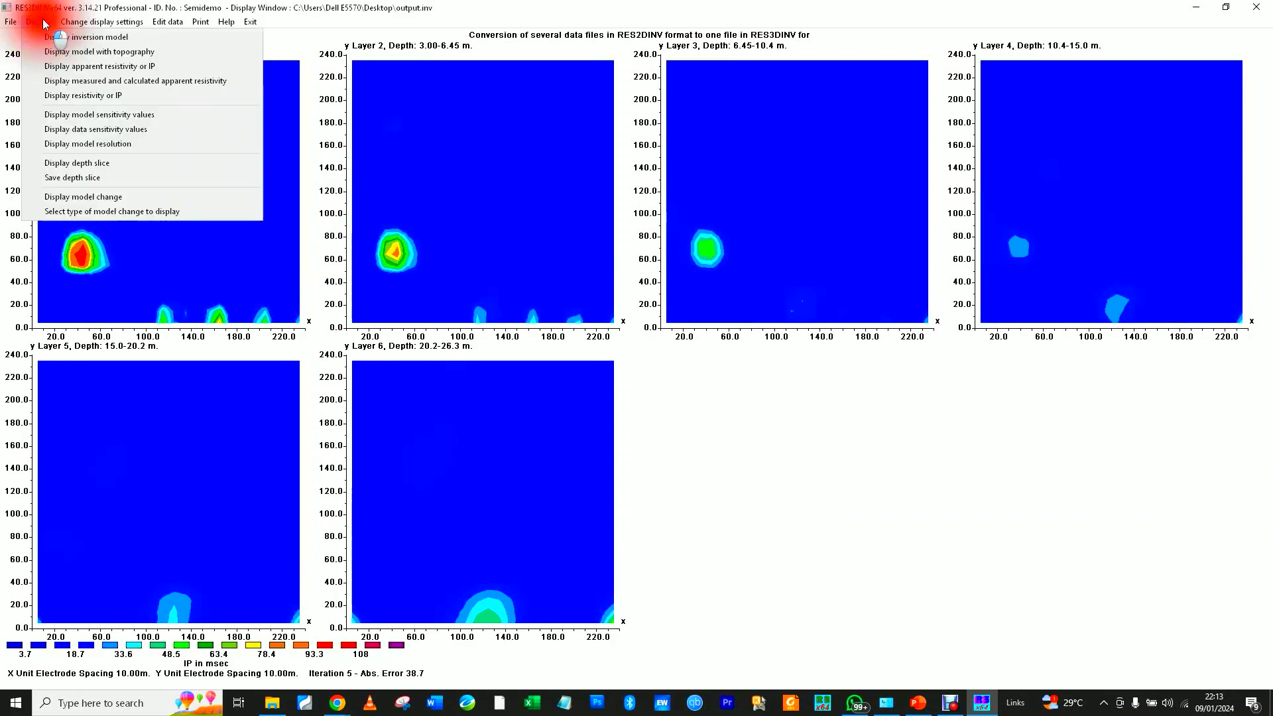
{"action": "left_click", "coordinate": [49, 36]}
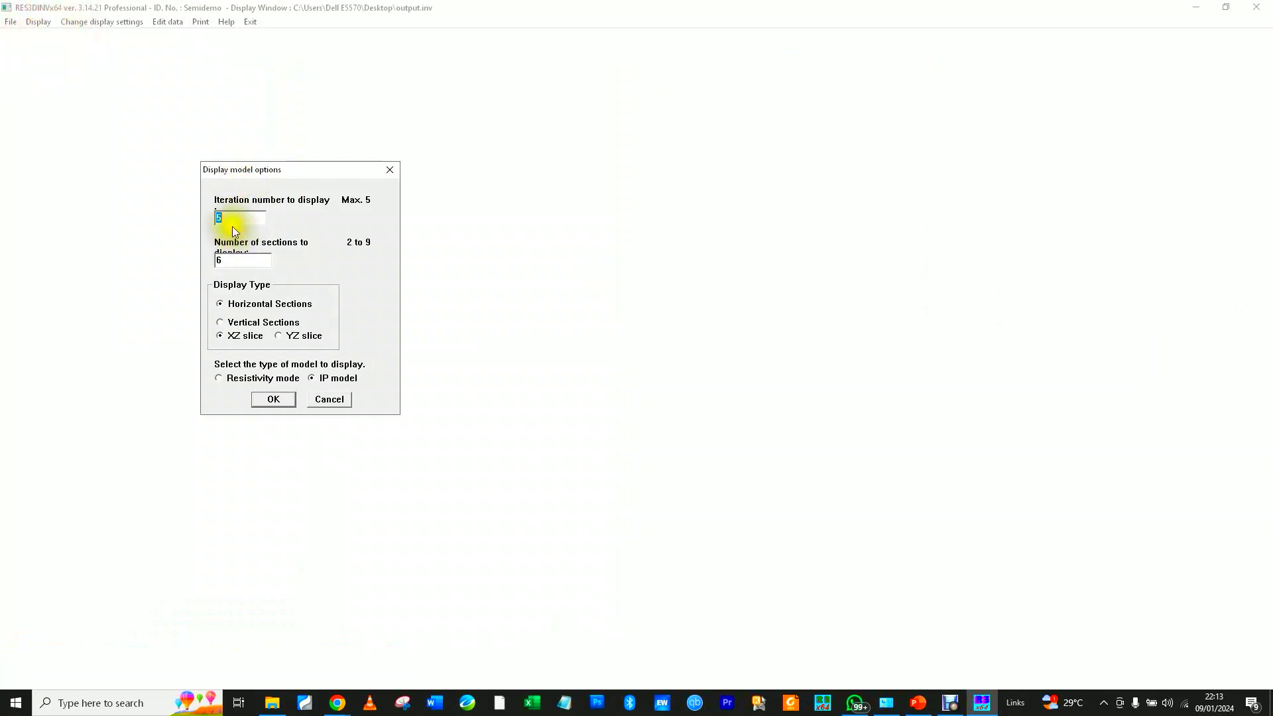
{"action": "left_click", "coordinate": [242, 266]}
{"action": "key", "text": "BackSpace"}
{"action": "type", "text": "9"}
{"action": "left_click", "coordinate": [255, 322]}
{"action": "left_click", "coordinate": [221, 336]}
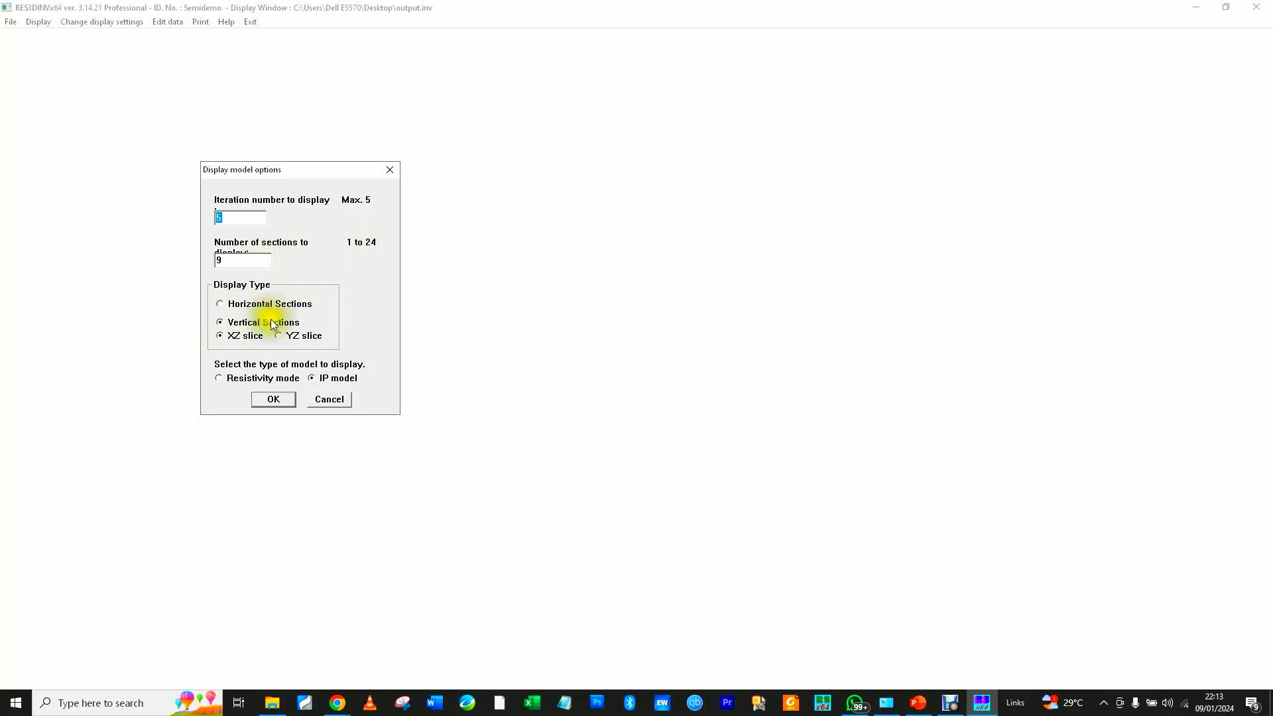
Switch to PowerPoint and correct the slide 7 caption to "XZ planes long Y-direction".
{"action": "left_click", "coordinate": [919, 701]}
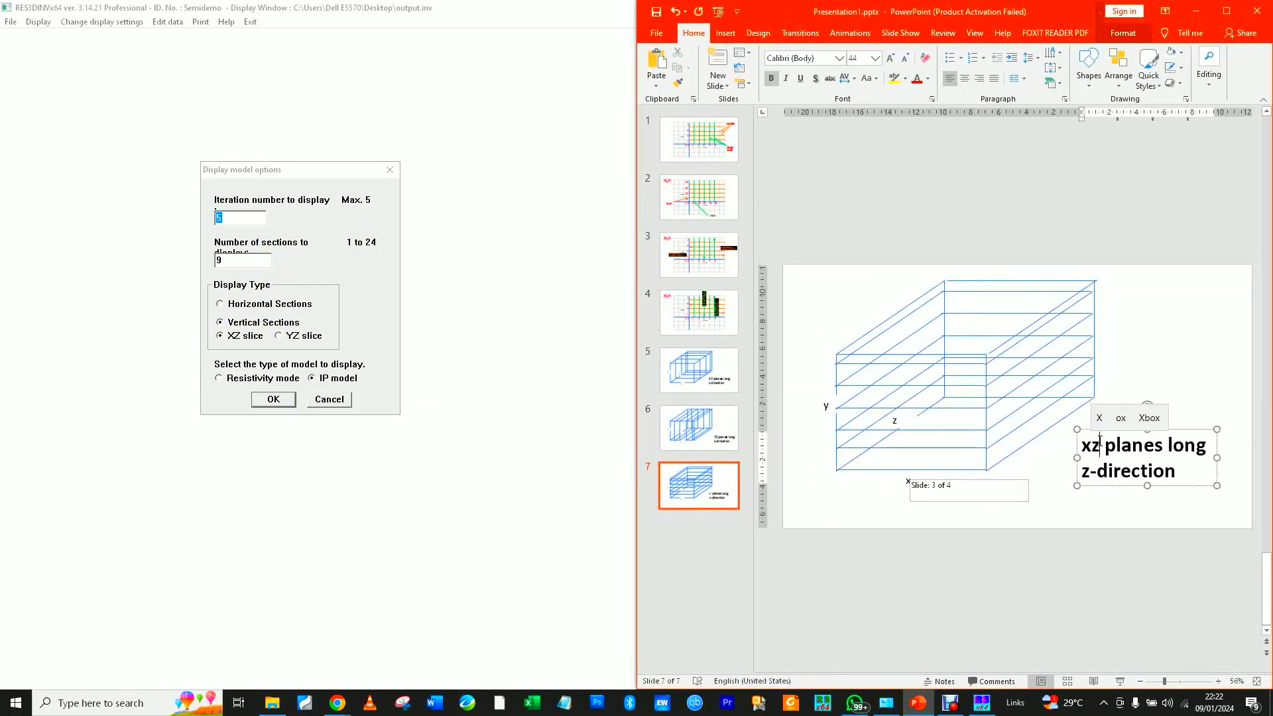
{"action": "key", "text": "BackSpace"}
{"action": "key", "text": "BackSpace"}
{"action": "key", "text": "BackSpace"}
{"action": "type", "text": "XZ"}
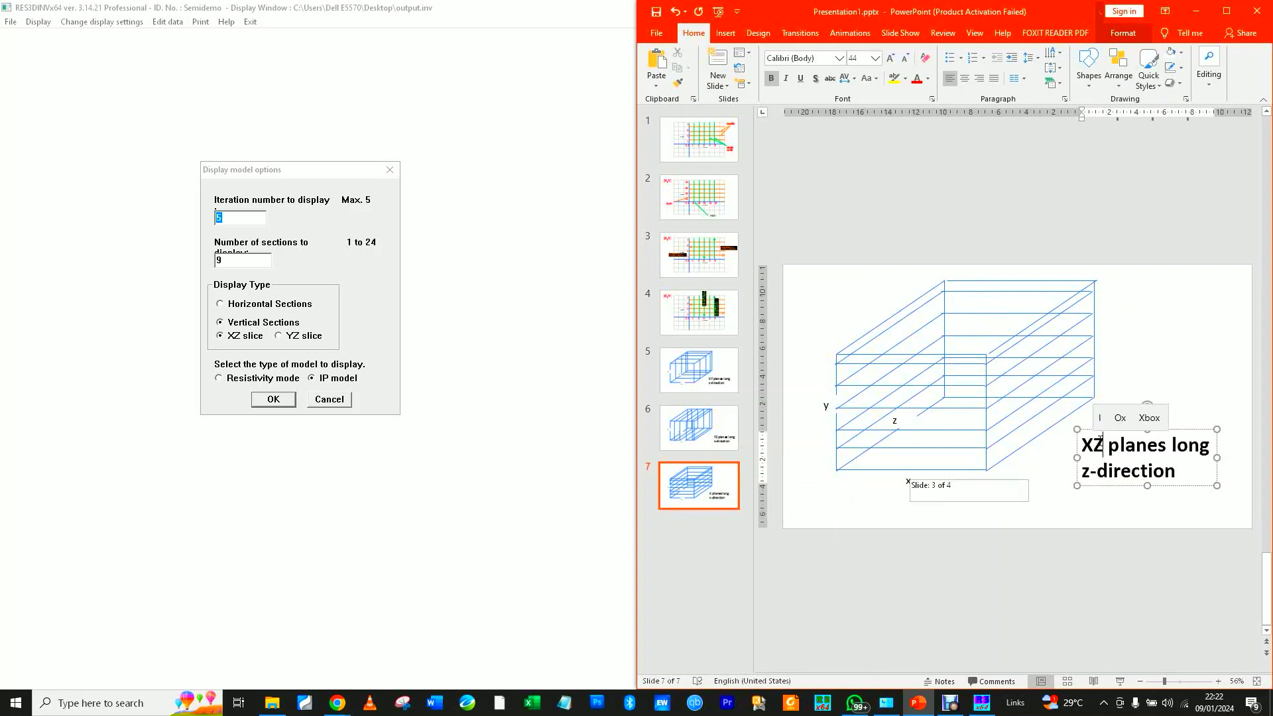
{"action": "left_click", "coordinate": [1091, 471]}
{"action": "key", "text": "BackSpace"}
{"action": "type", "text": "Y"}
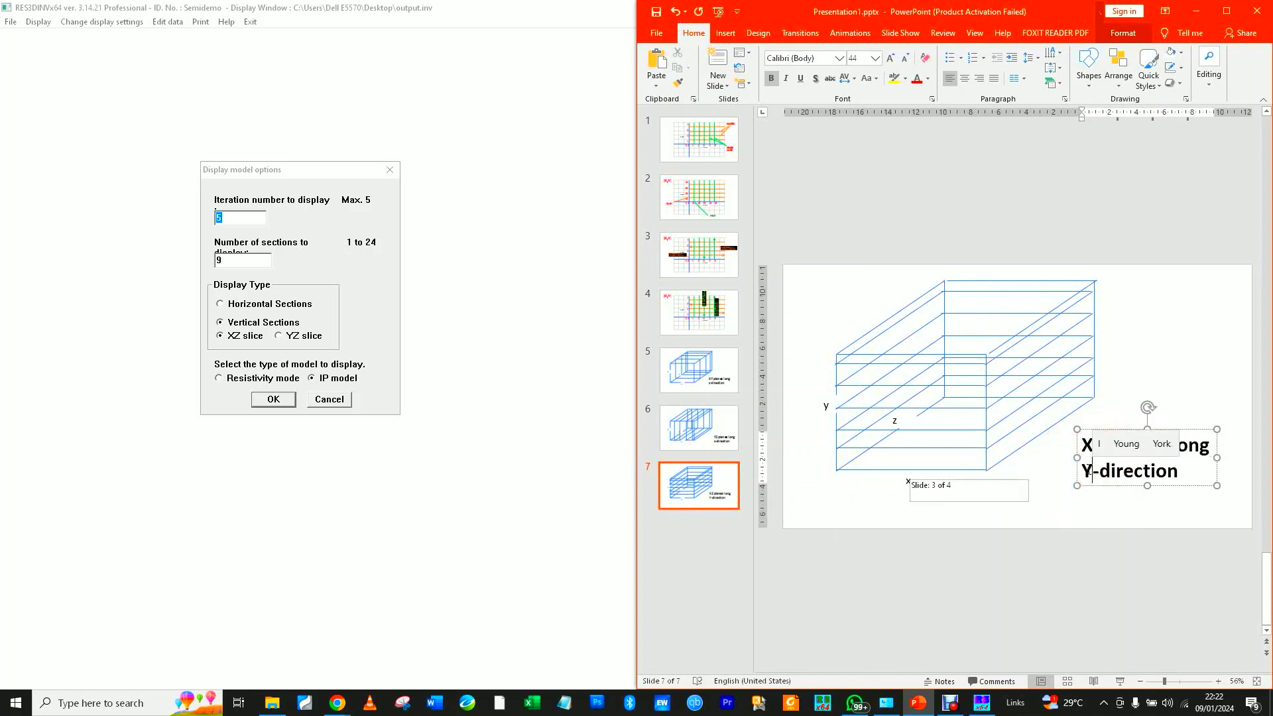
{"action": "left_click", "coordinate": [1187, 390]}
Change the slide 6 caption to "YZ SLICES/planes long x-direction" and widen its text box so the text fits on two lines.
{"action": "left_click", "coordinate": [726, 386]}
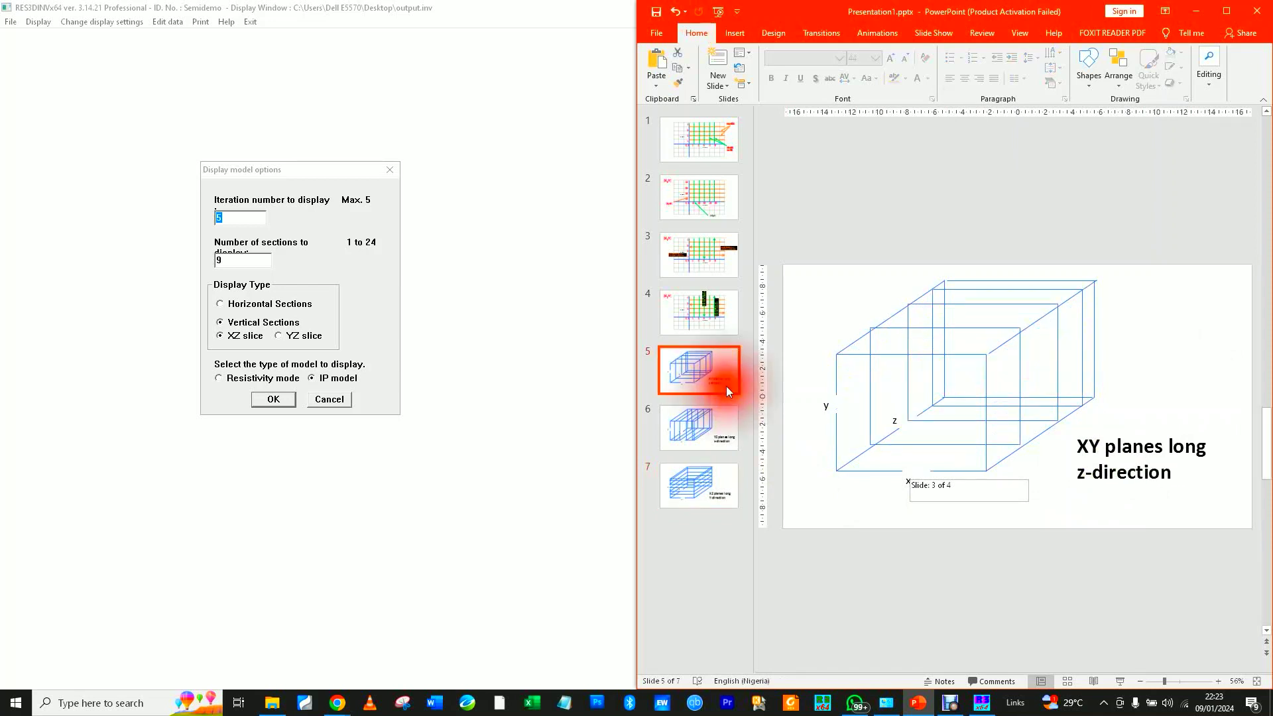
{"action": "left_click", "coordinate": [720, 419]}
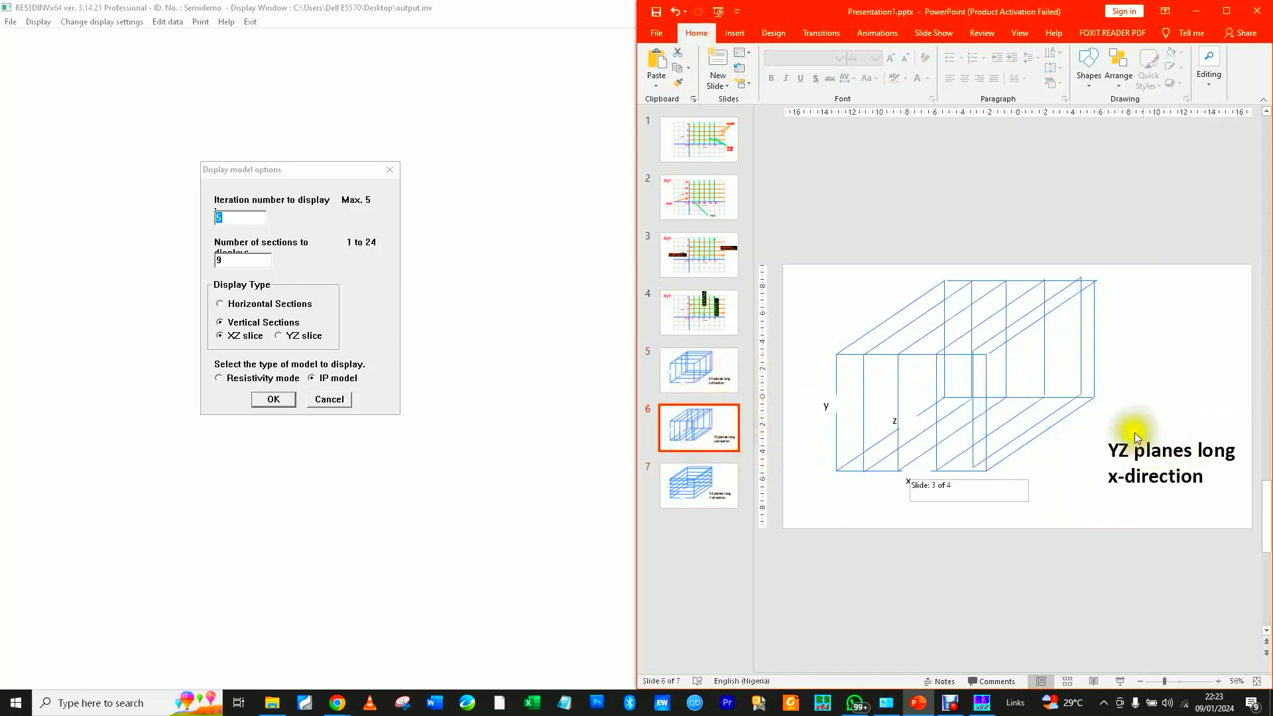
{"action": "left_click", "coordinate": [1135, 453]}
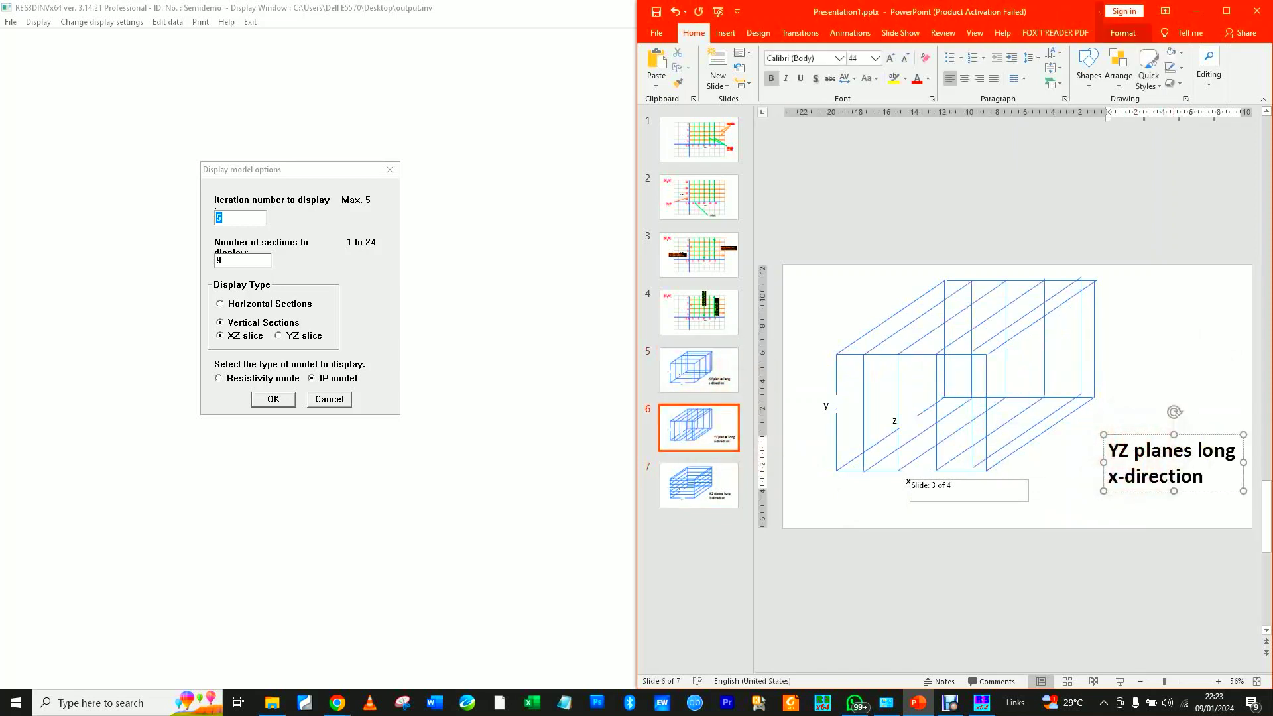
{"action": "type", "text": "SLICES/"}
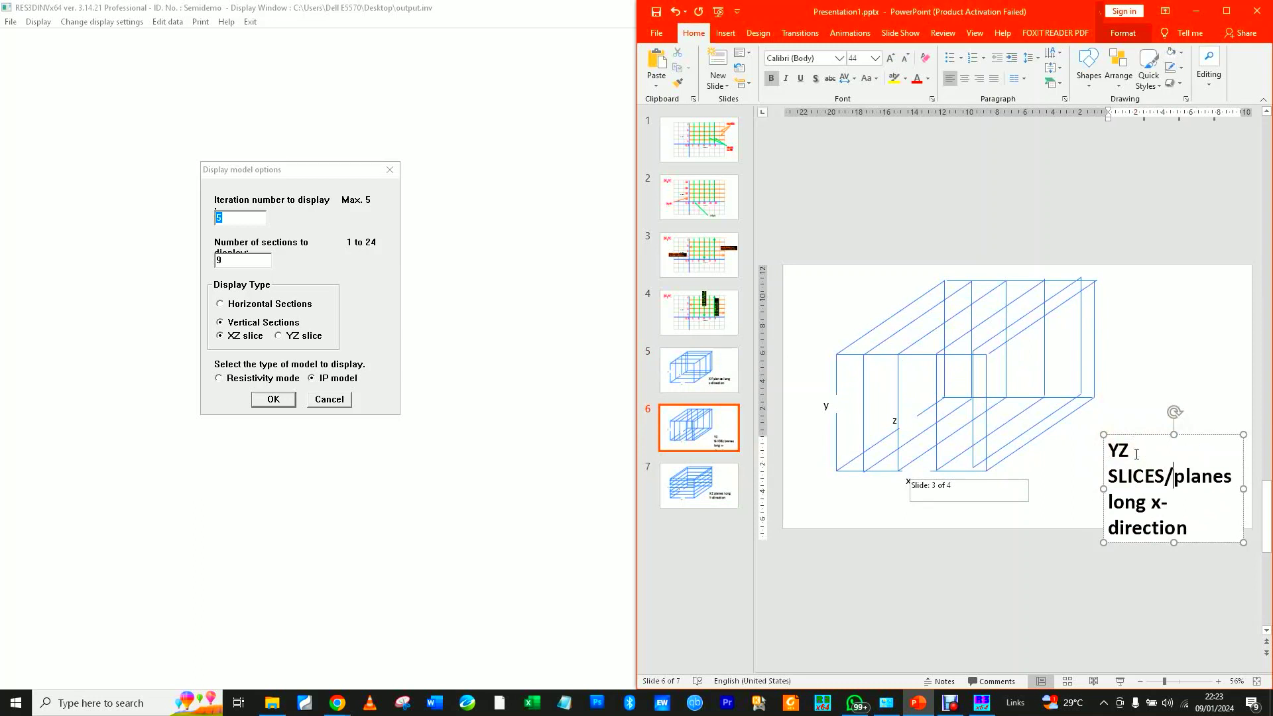
{"action": "left_click", "coordinate": [1098, 486]}
{"action": "left_click_drag", "start_coordinate": [1098, 486], "coordinate": [1059, 488]}
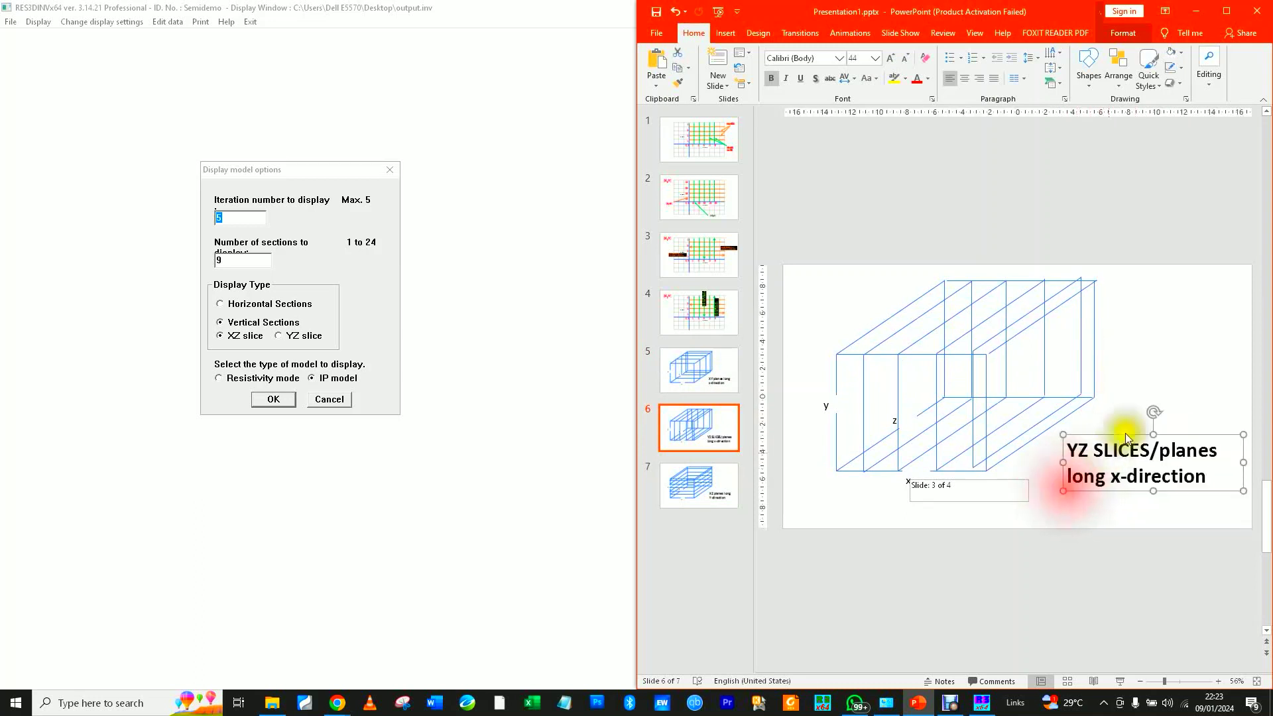
{"action": "left_click", "coordinate": [1175, 377]}
Compare the XY, YZ and XZ plane diagrams on slides 5 to 7 with the XZ and YZ slice options in RES3DINV.
{"action": "left_click", "coordinate": [714, 367]}
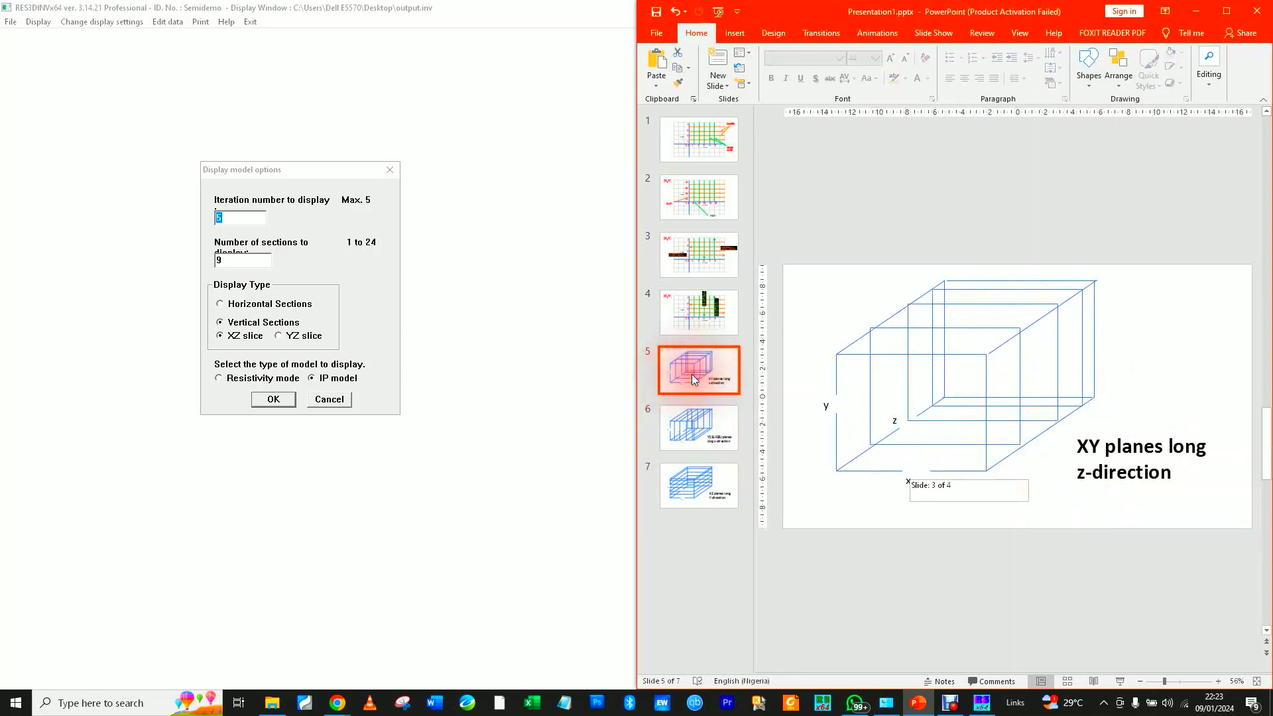
{"action": "left_click", "coordinate": [695, 401]}
{"action": "left_click", "coordinate": [703, 470]}
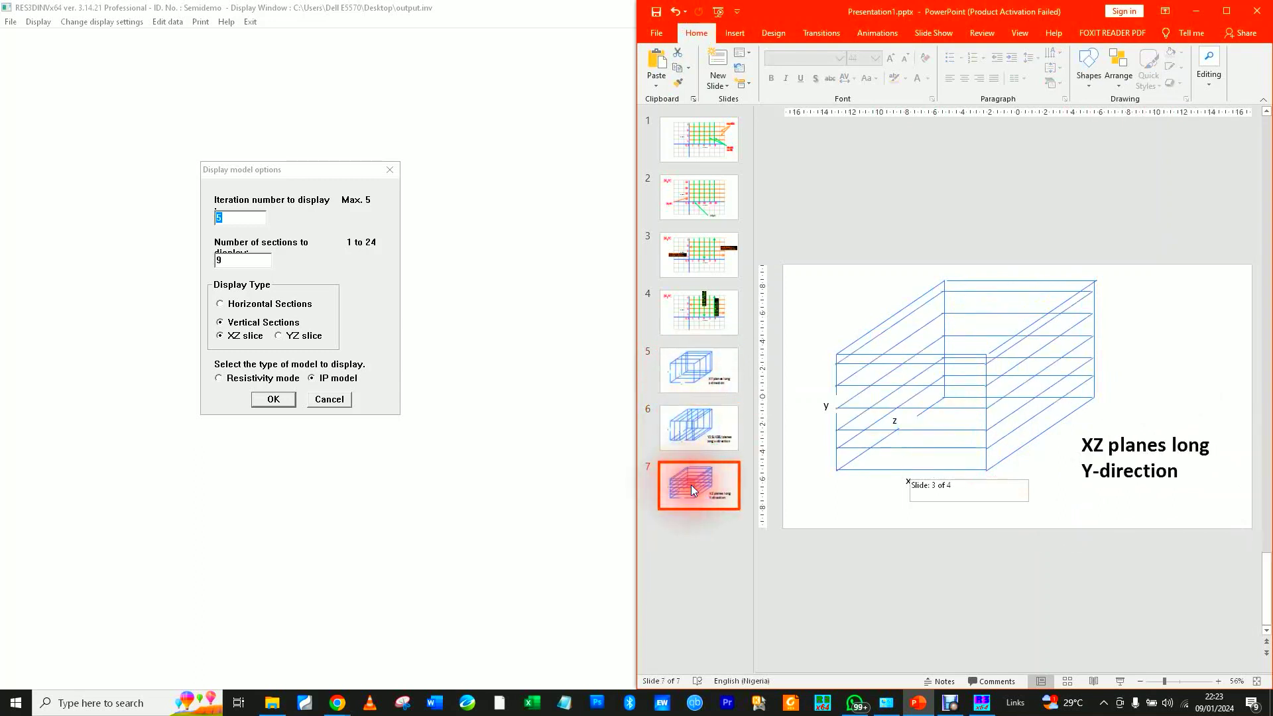
{"action": "left_click", "coordinate": [714, 369]}
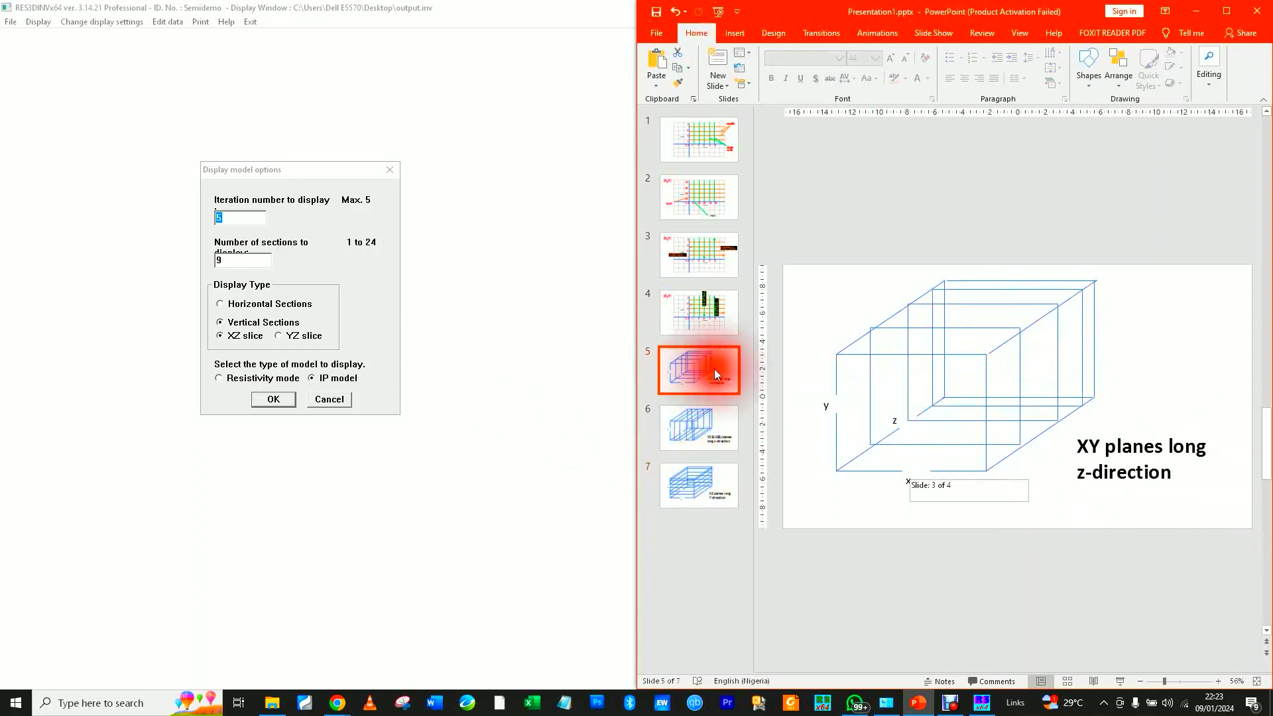
{"action": "left_click", "coordinate": [703, 427]}
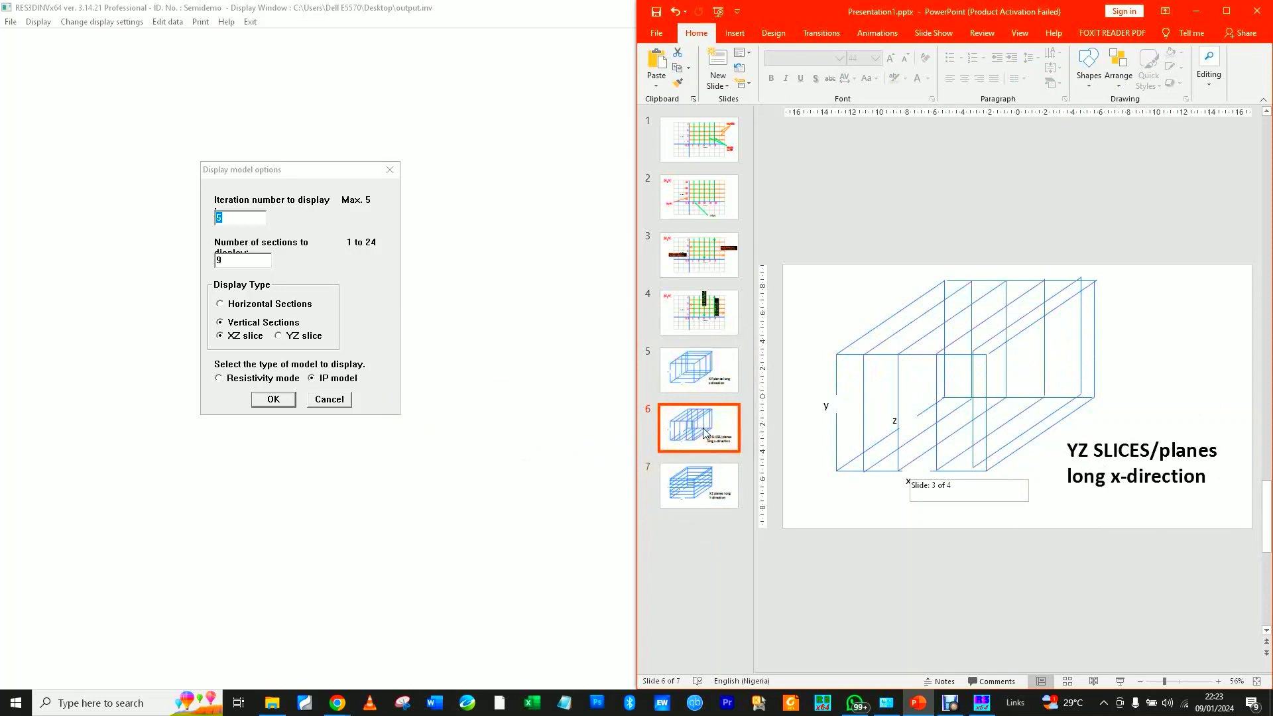
{"action": "left_click", "coordinate": [220, 335]}
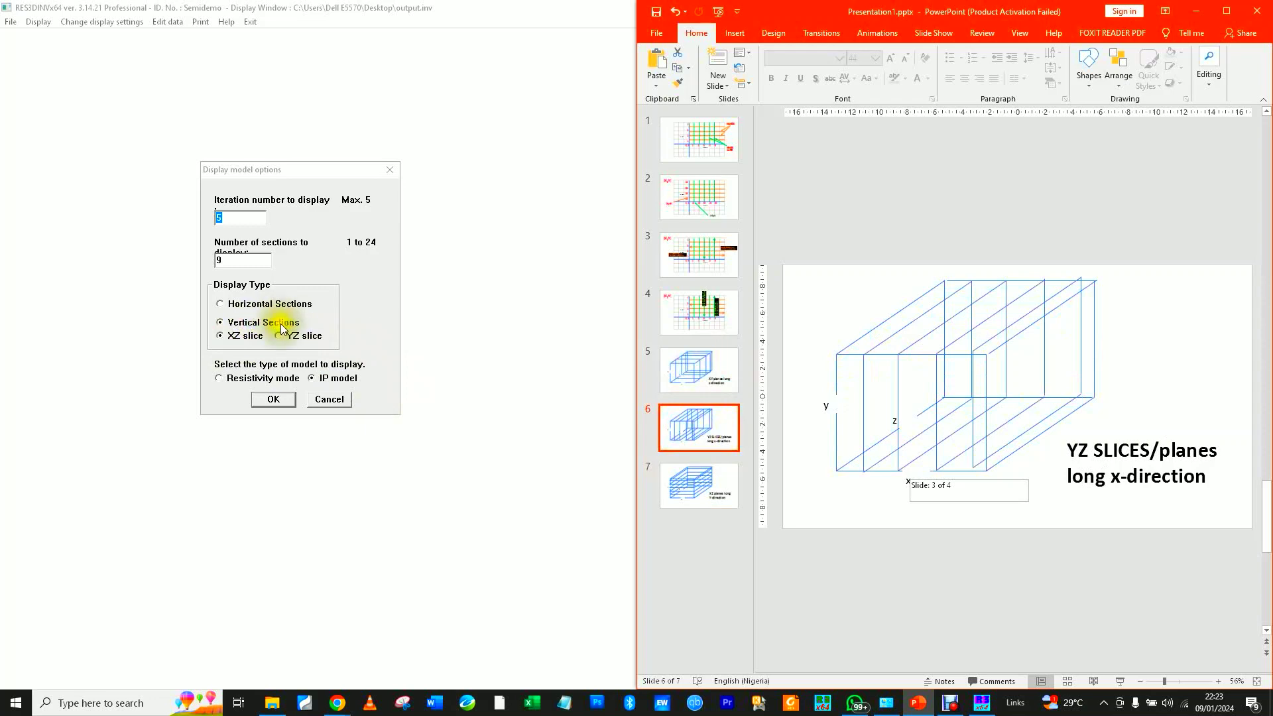
{"action": "left_click", "coordinate": [691, 364]}
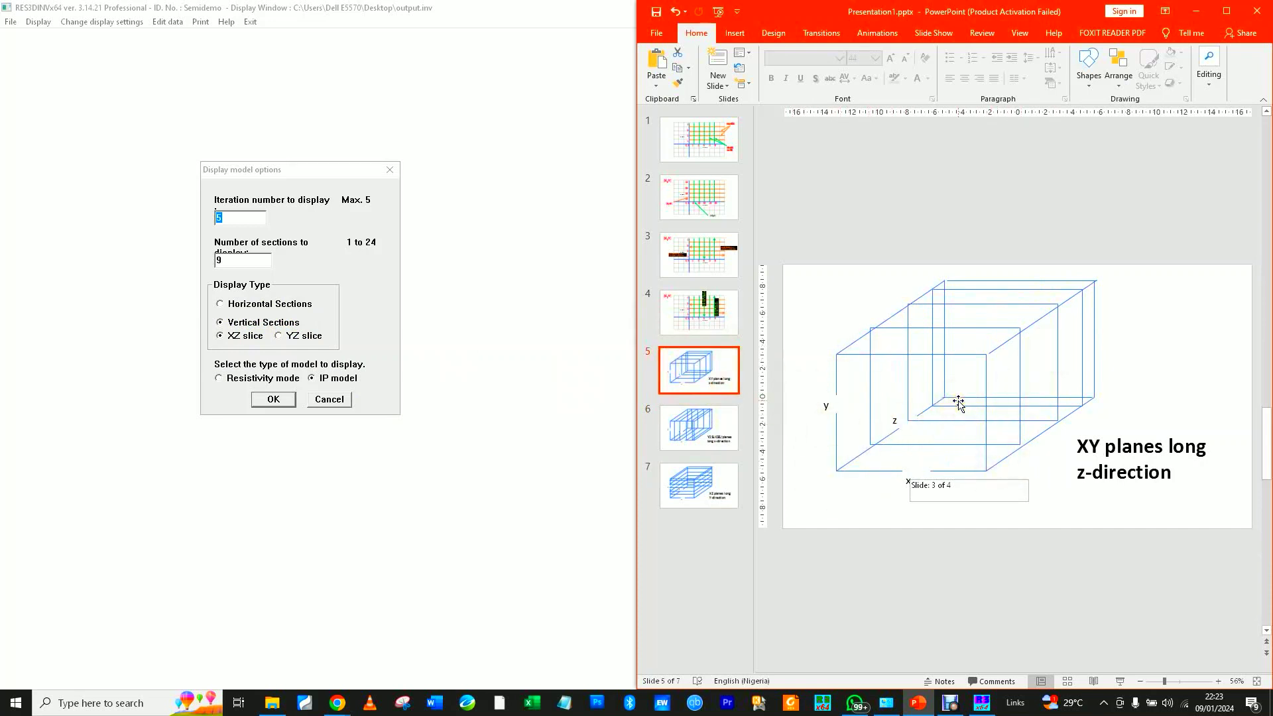
{"action": "left_click", "coordinate": [717, 431]}
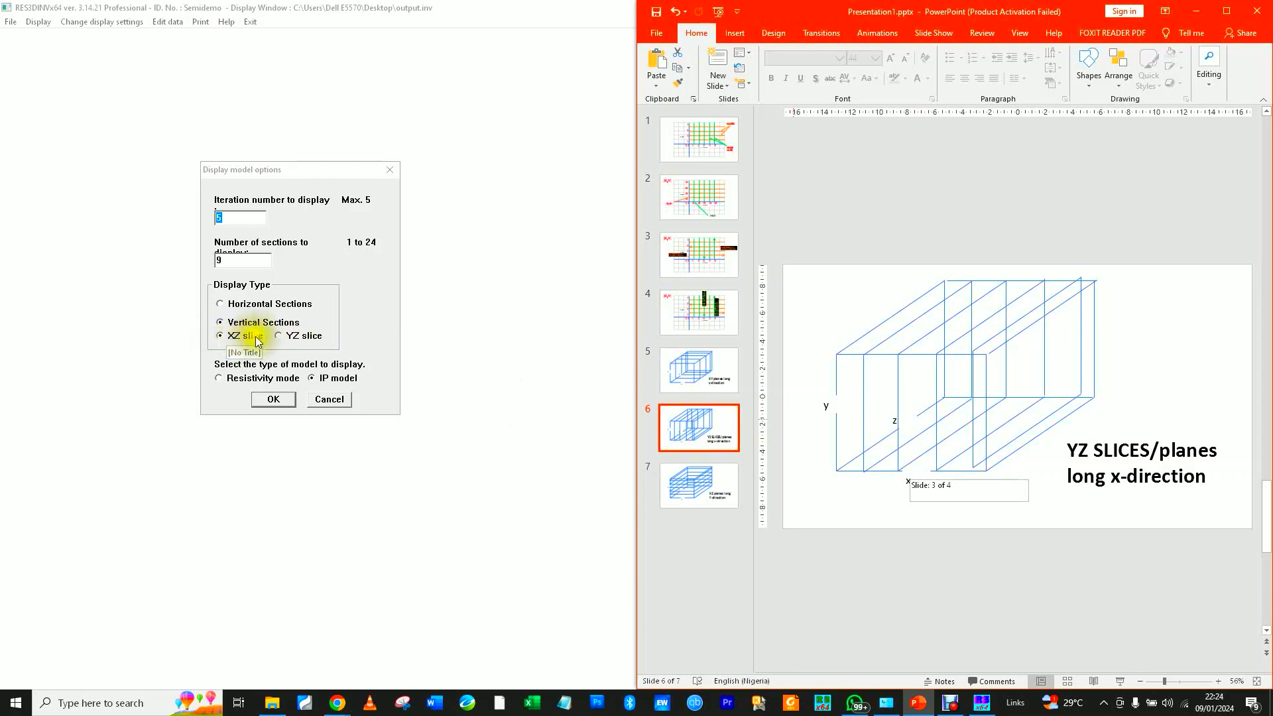
{"action": "key", "text": "alt+Tab"}
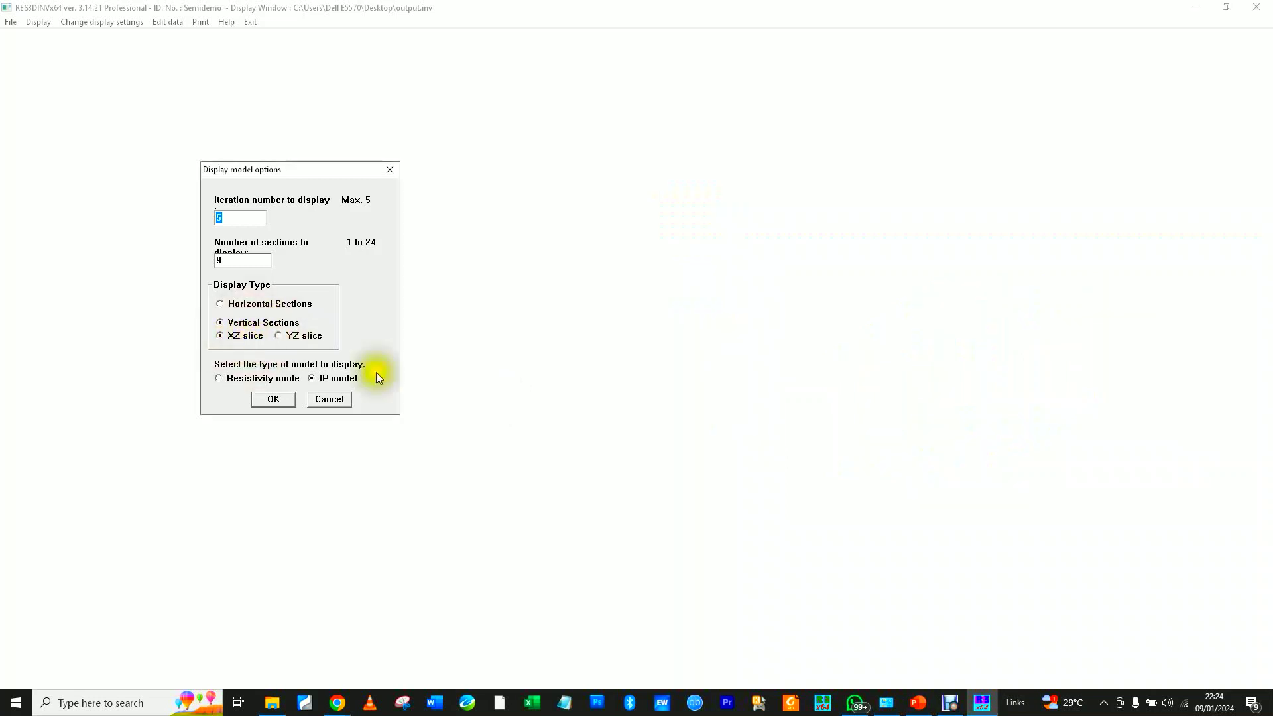
{"action": "left_click", "coordinate": [918, 702]}
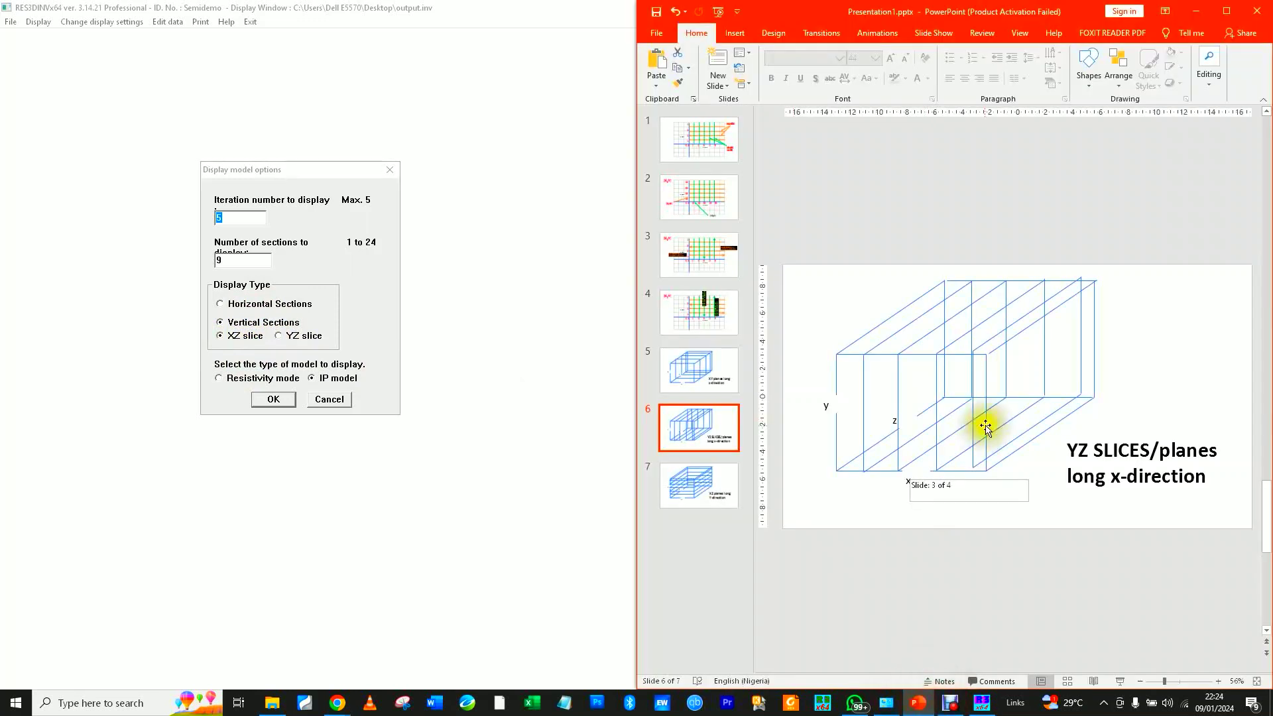
{"action": "left_click", "coordinate": [699, 368]}
{"action": "left_click", "coordinate": [698, 428]}
{"action": "left_click", "coordinate": [692, 490]}
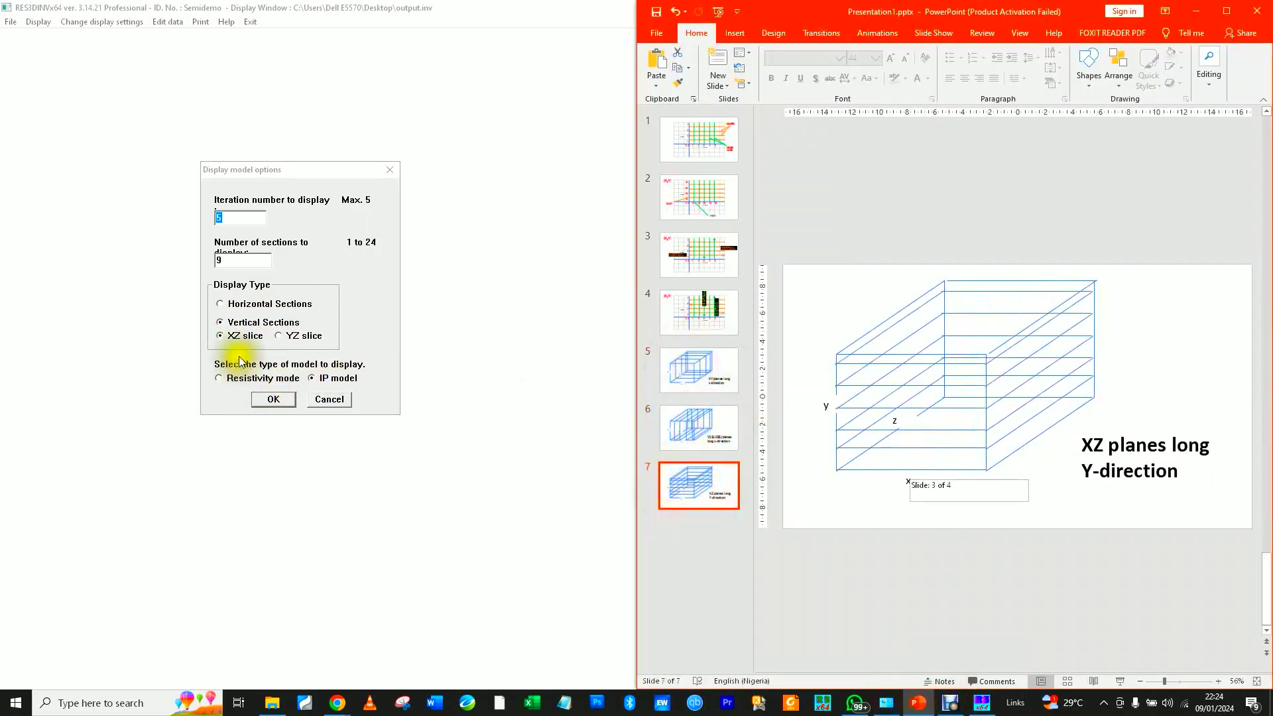
Display 9 vertical YZ slices of the IP model from section 1 with linear contours, and compare them with slide 6 in PowerPoint.
{"action": "left_click", "coordinate": [277, 336]}
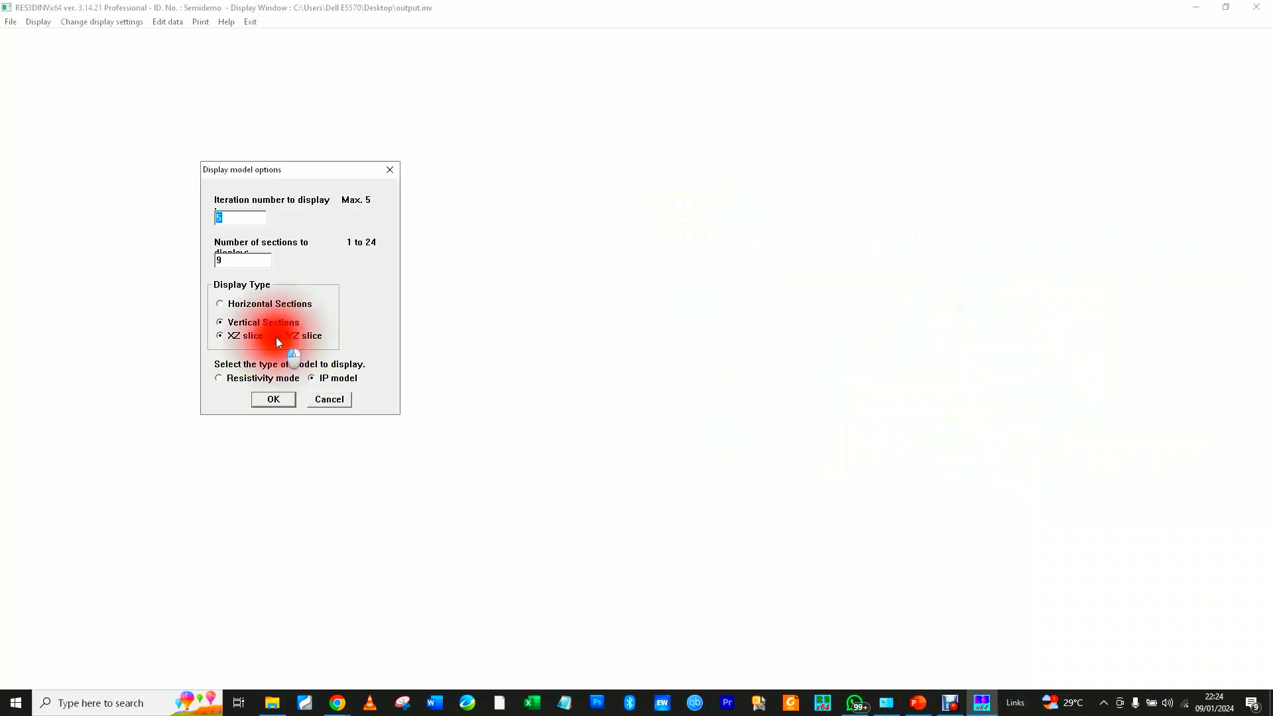
{"action": "left_click", "coordinate": [280, 400]}
{"action": "left_click", "coordinate": [142, 225]}
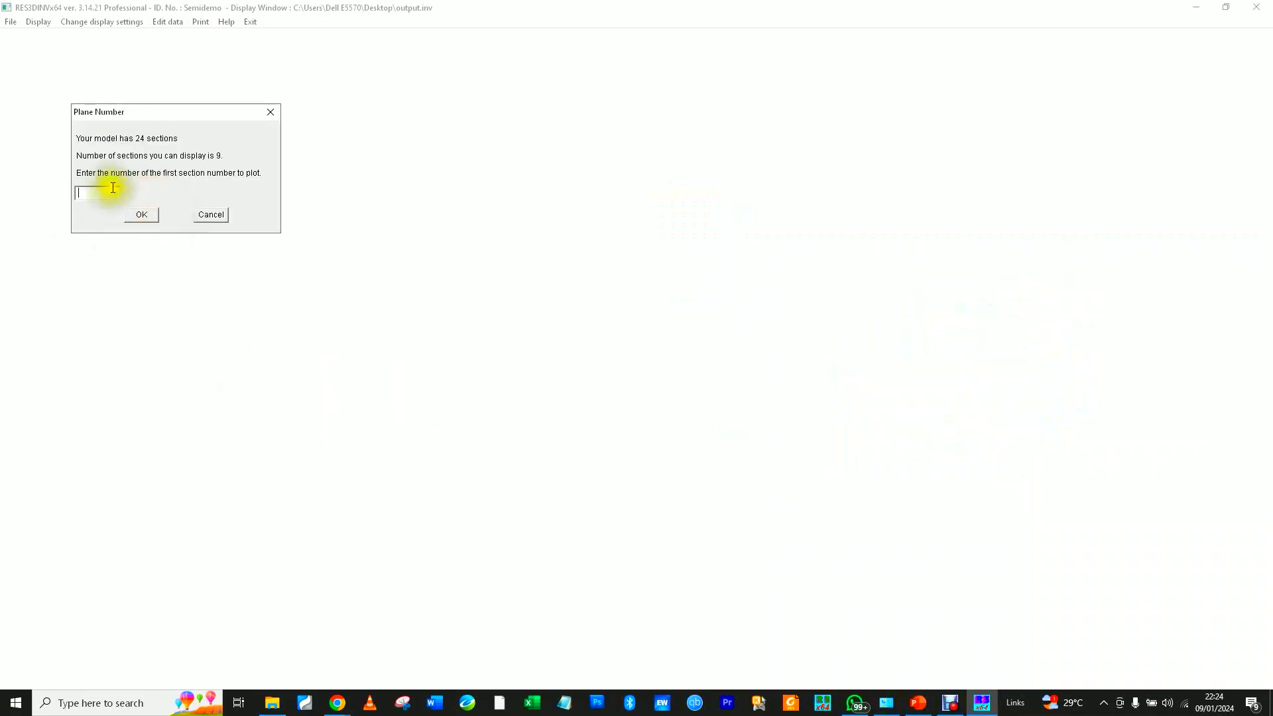
{"action": "left_click", "coordinate": [148, 219]}
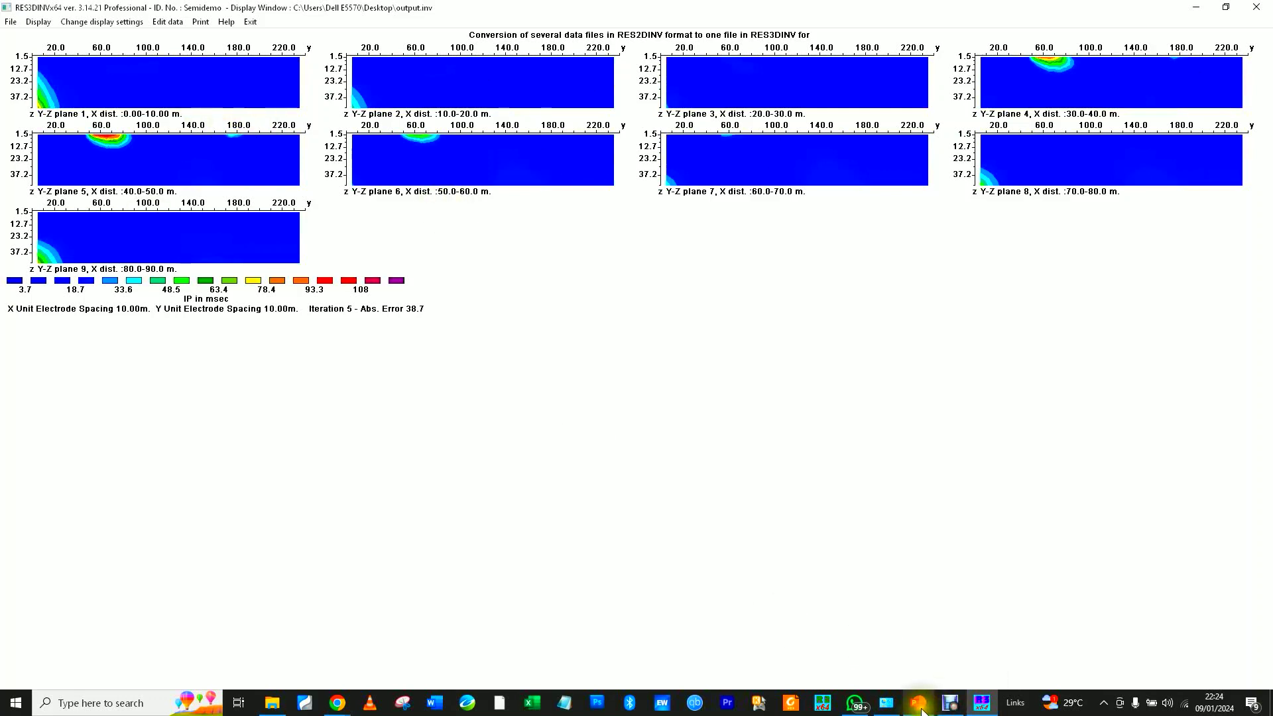
{"action": "mouse_move", "coordinate": [918, 703]}
{"action": "left_click", "coordinate": [926, 669]}
{"action": "left_click", "coordinate": [690, 423]}
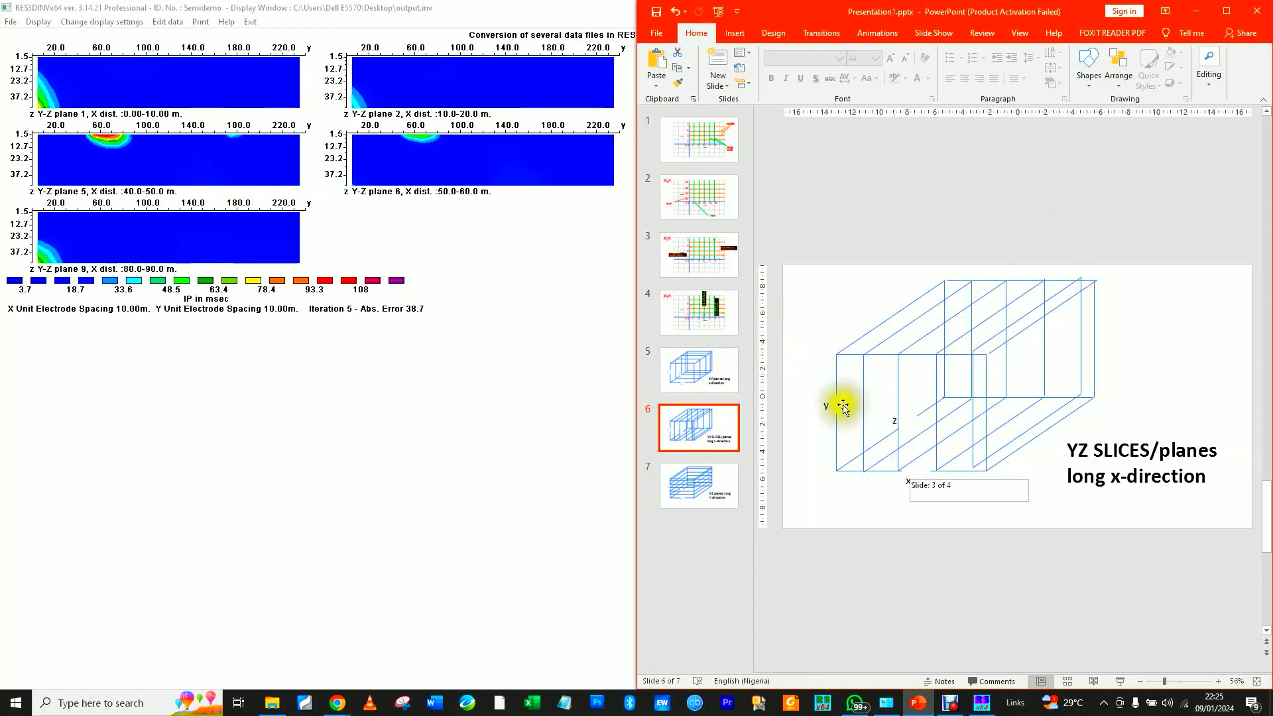
{"action": "left_click", "coordinate": [523, 348]}
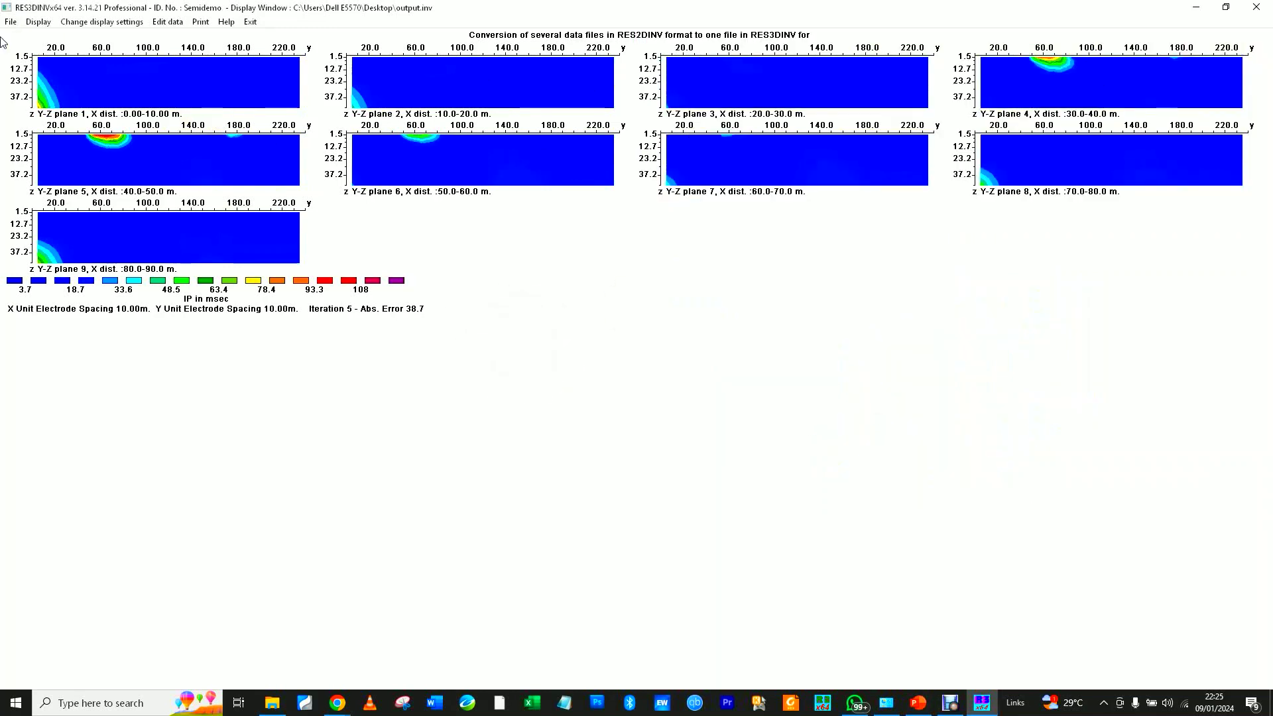
Display 9 vertical XZ slices of the IP model with linear contour intervals, starting from section 1.
{"action": "left_click", "coordinate": [37, 22]}
{"action": "left_click", "coordinate": [51, 37]}
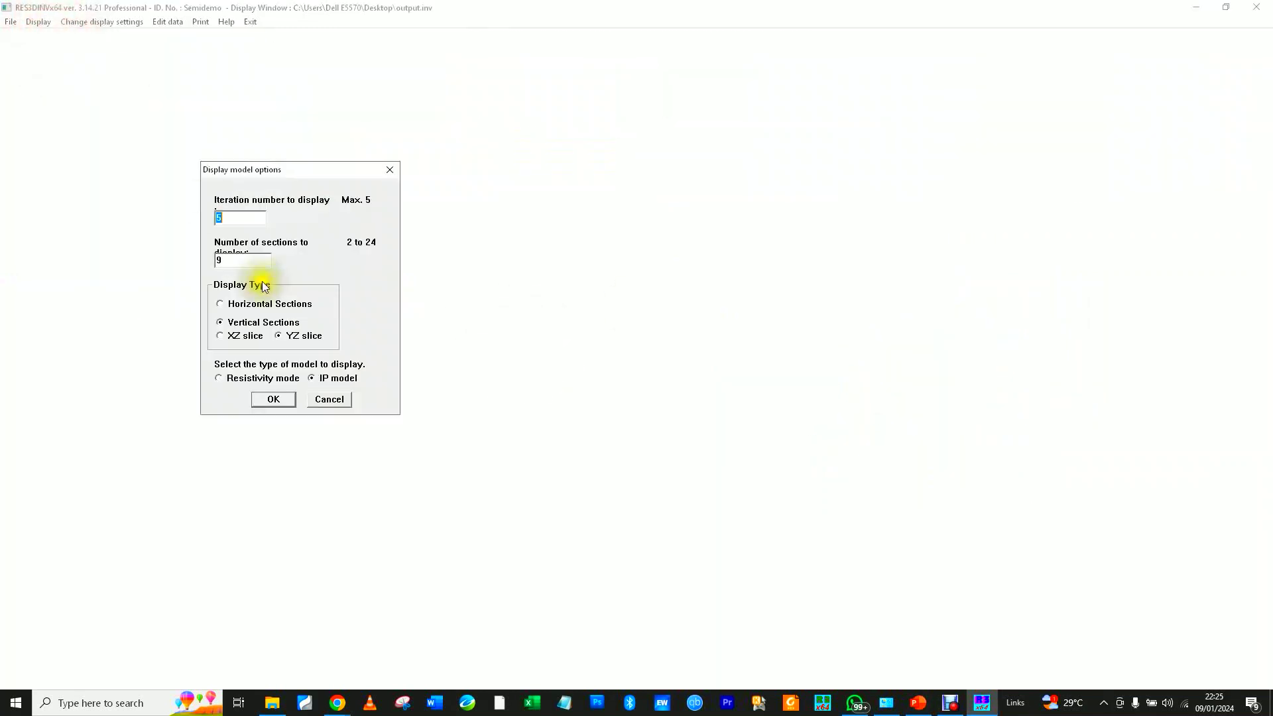
{"action": "left_click", "coordinate": [220, 335]}
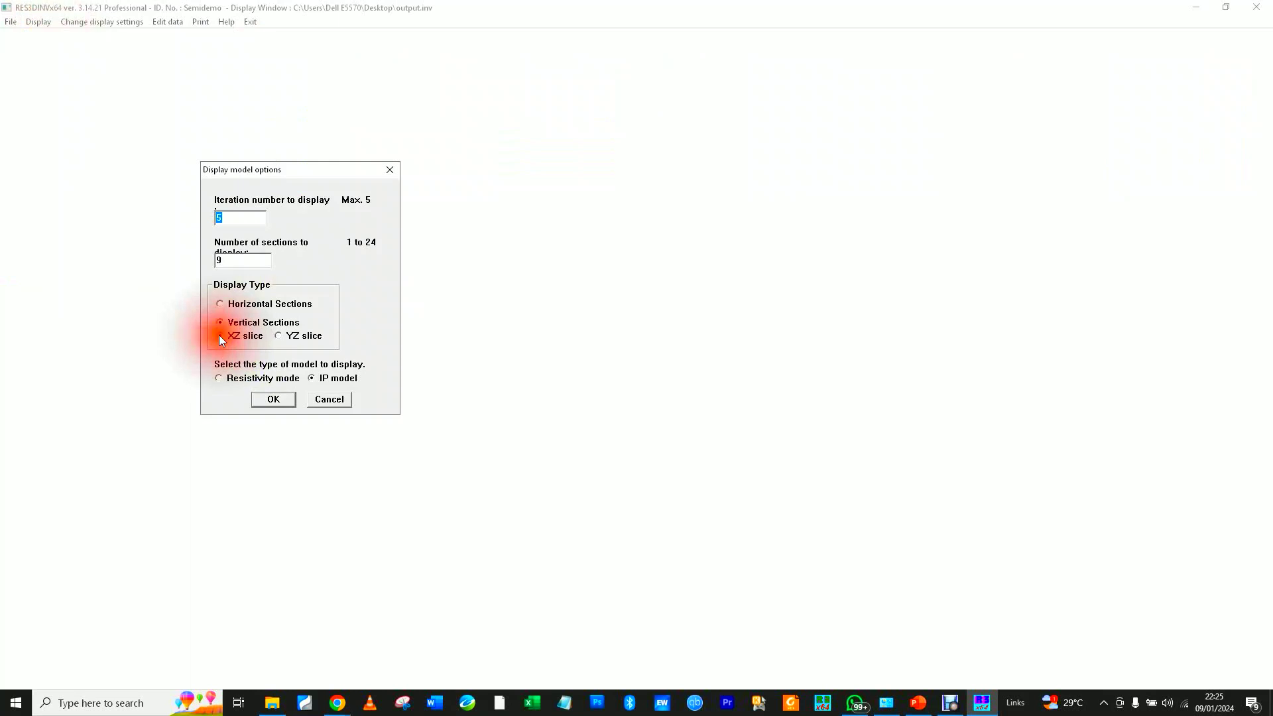
{"action": "left_click", "coordinate": [279, 403]}
{"action": "left_click", "coordinate": [157, 223]}
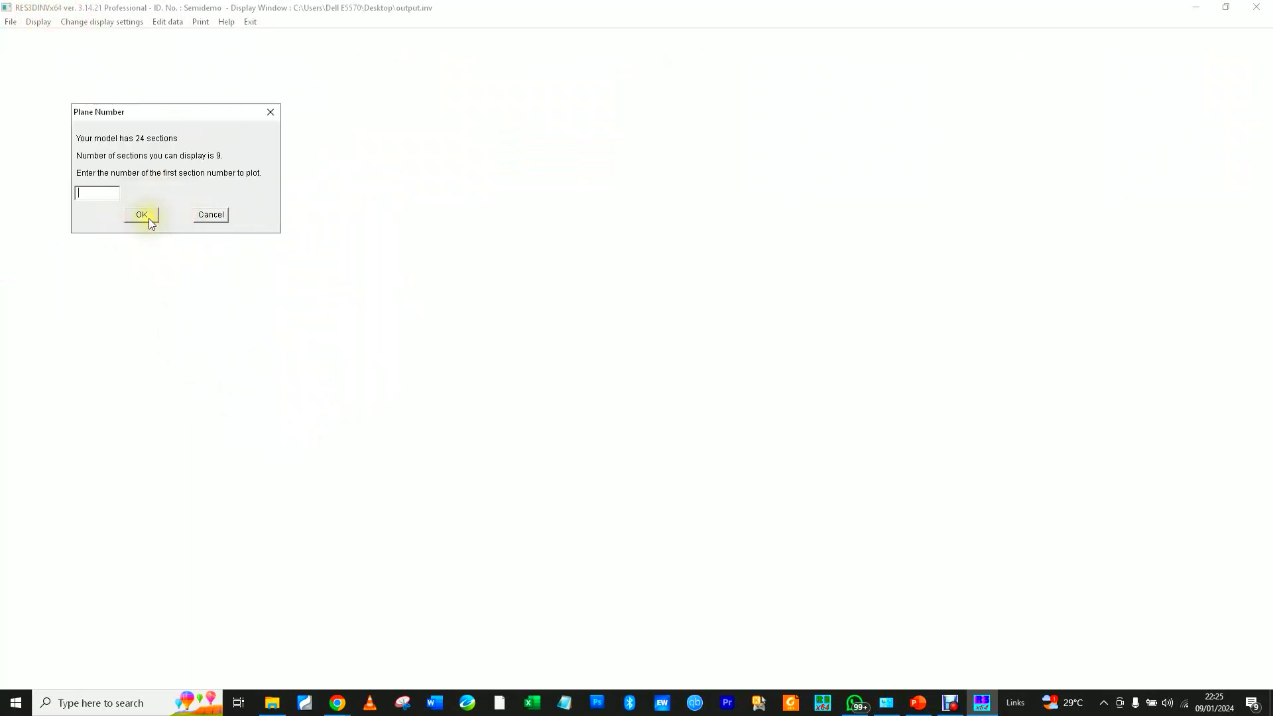
{"action": "type", "text": "1"}
{"action": "left_click", "coordinate": [142, 216]}
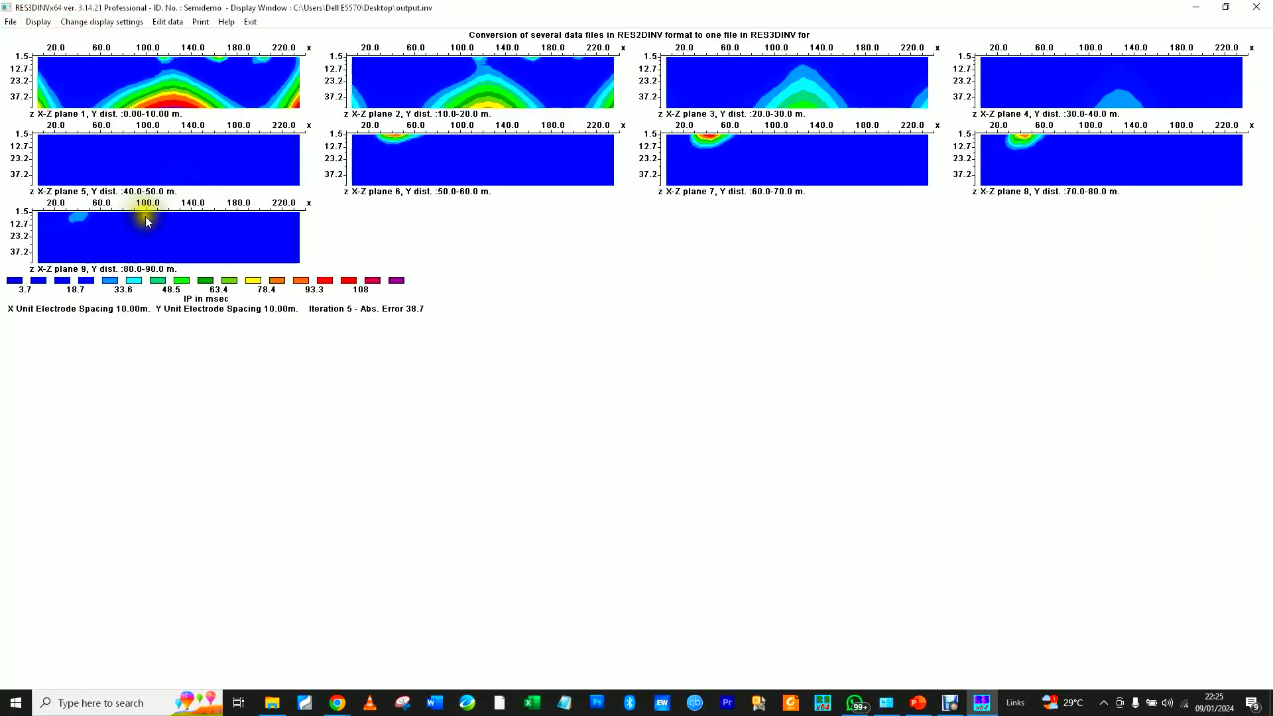
Save the XZ slice display as a graphics file named MY SLICES on the Desktop, with PNG chosen as the file type.
{"action": "left_click", "coordinate": [118, 159]}
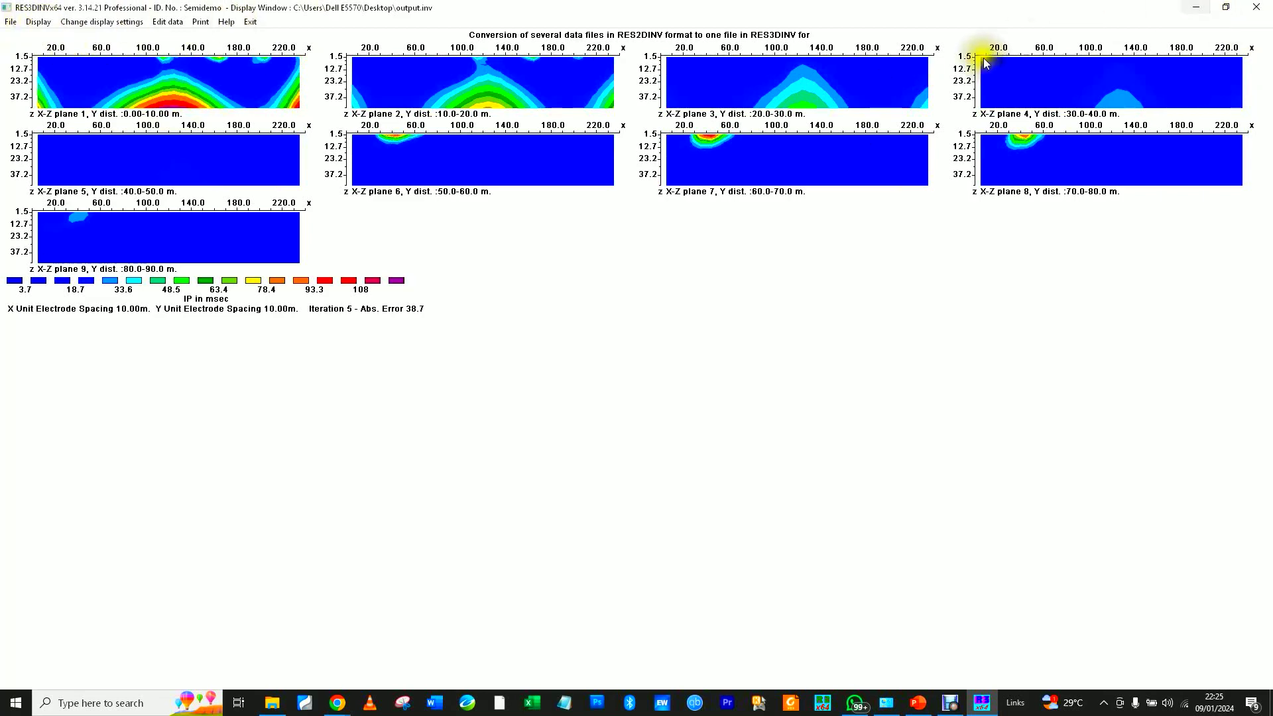
{"action": "left_click", "coordinate": [126, 26]}
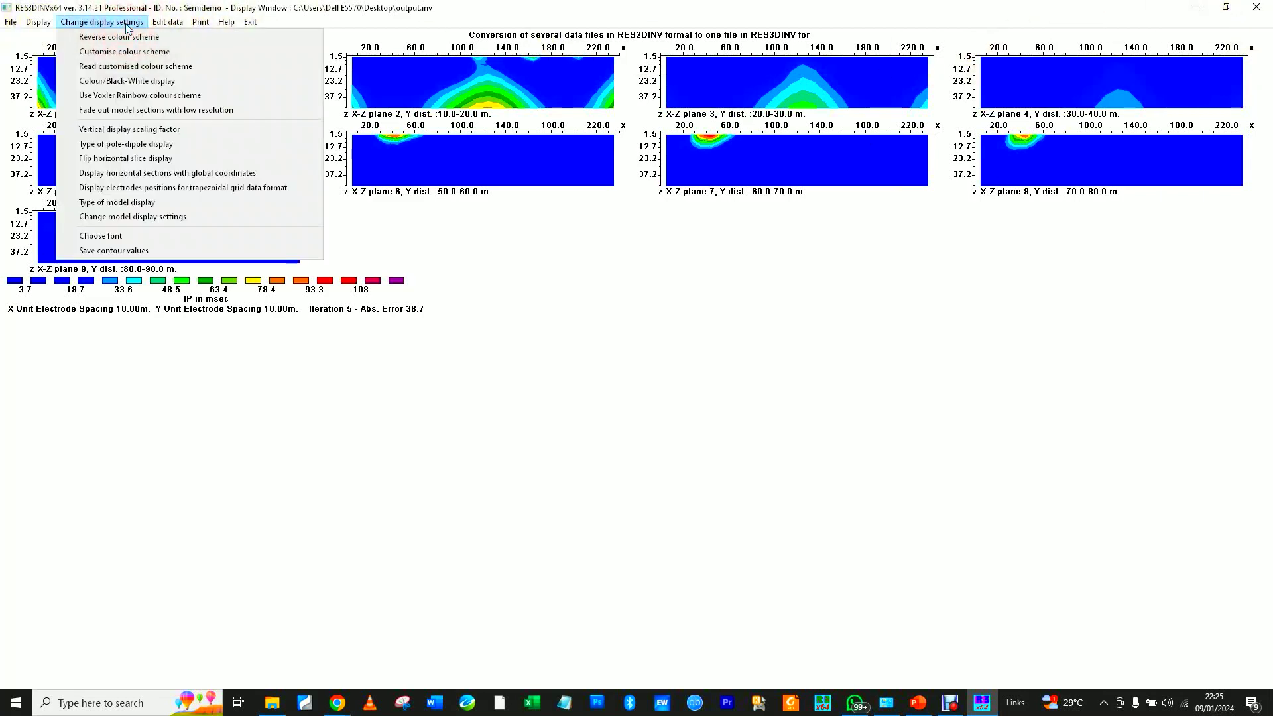
{"action": "mouse_move", "coordinate": [197, 22]}
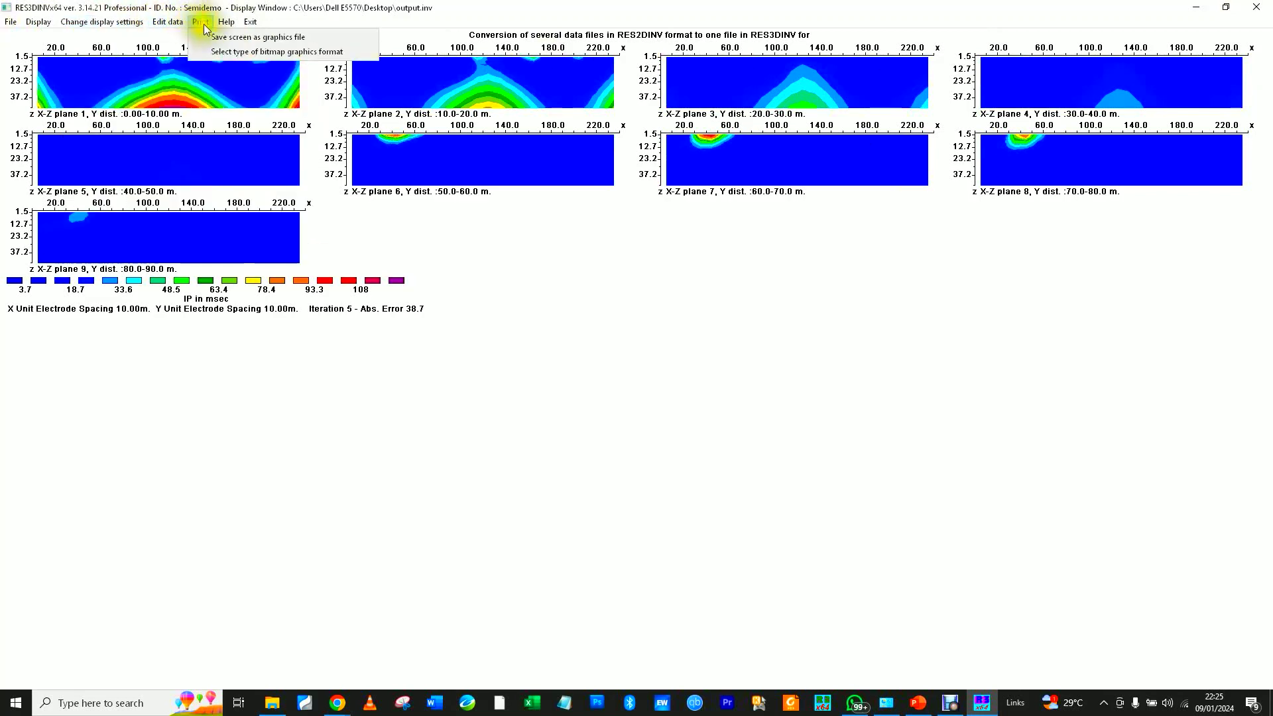
{"action": "left_click", "coordinate": [213, 38]}
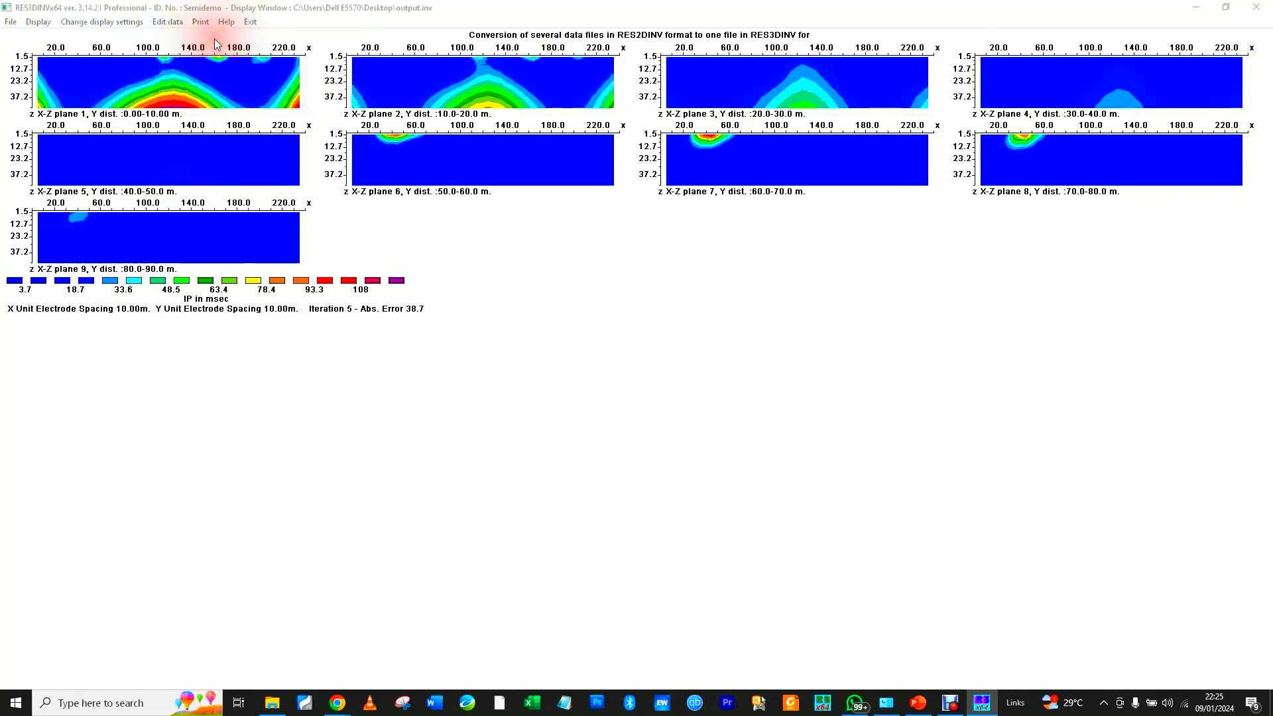
{"action": "key", "text": "BackSpace"}
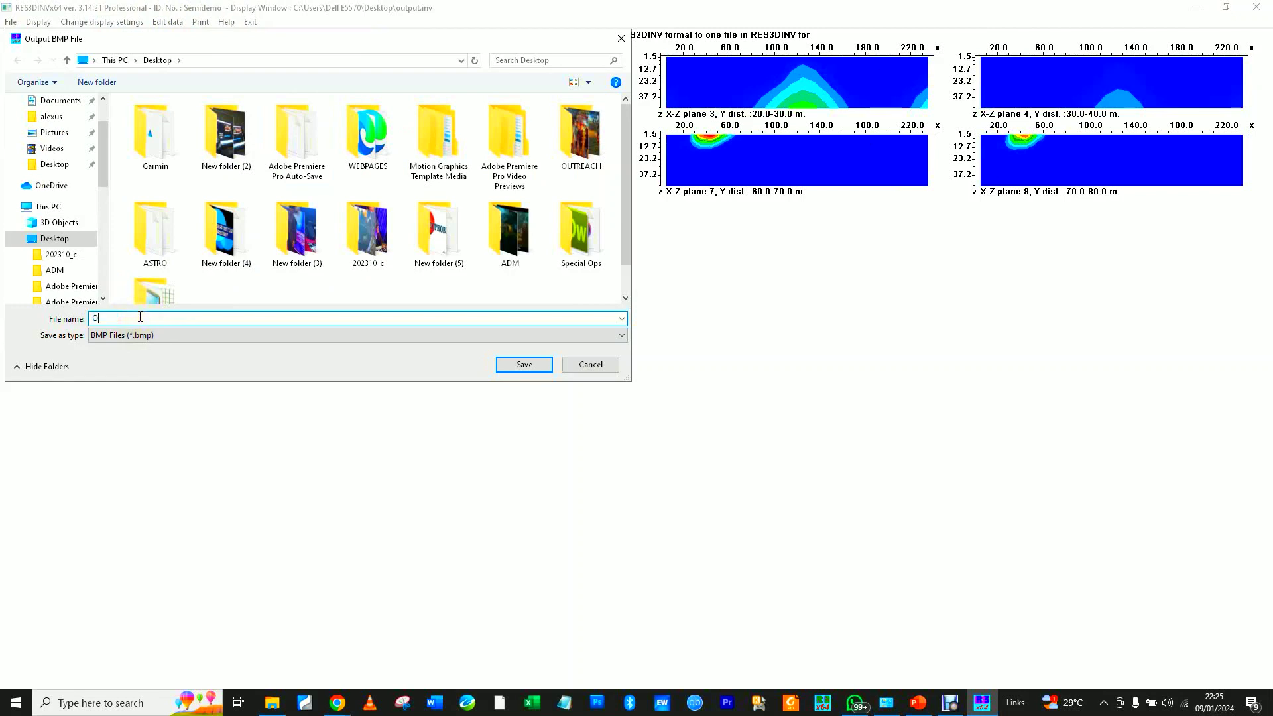
{"action": "type", "text": "MY SLICES"}
{"action": "left_click", "coordinate": [190, 336]}
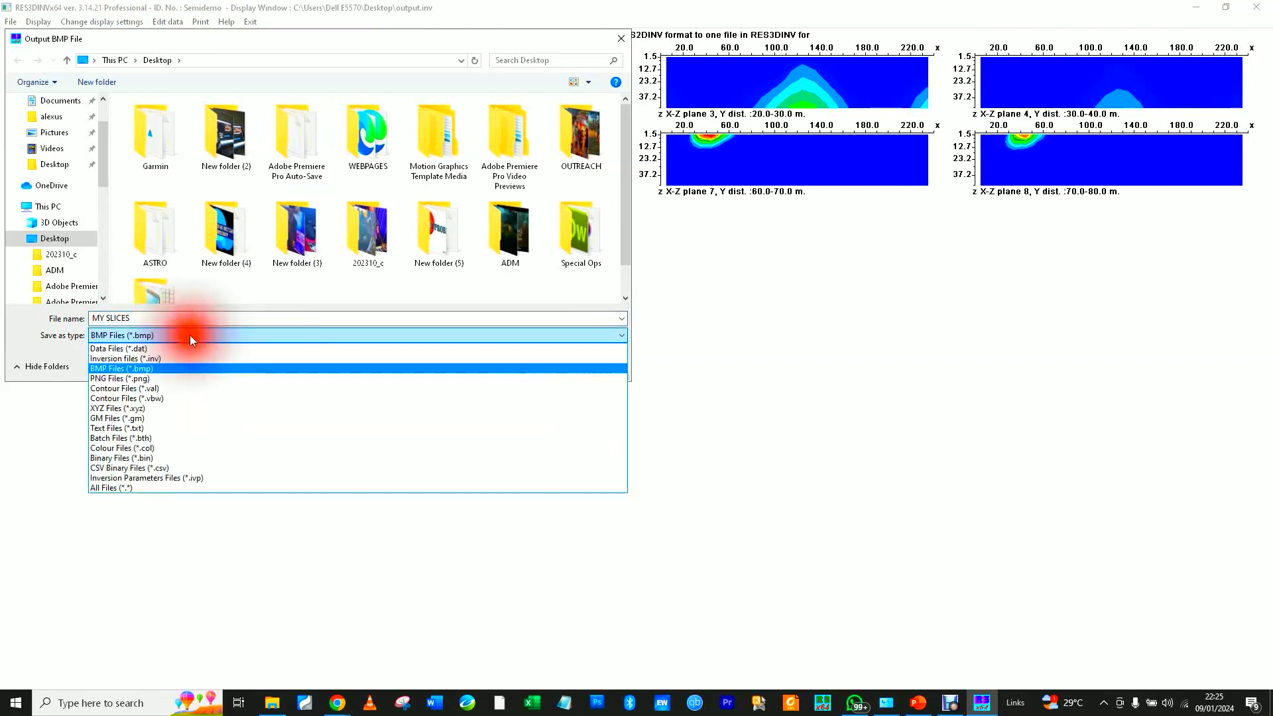
{"action": "left_click", "coordinate": [146, 380]}
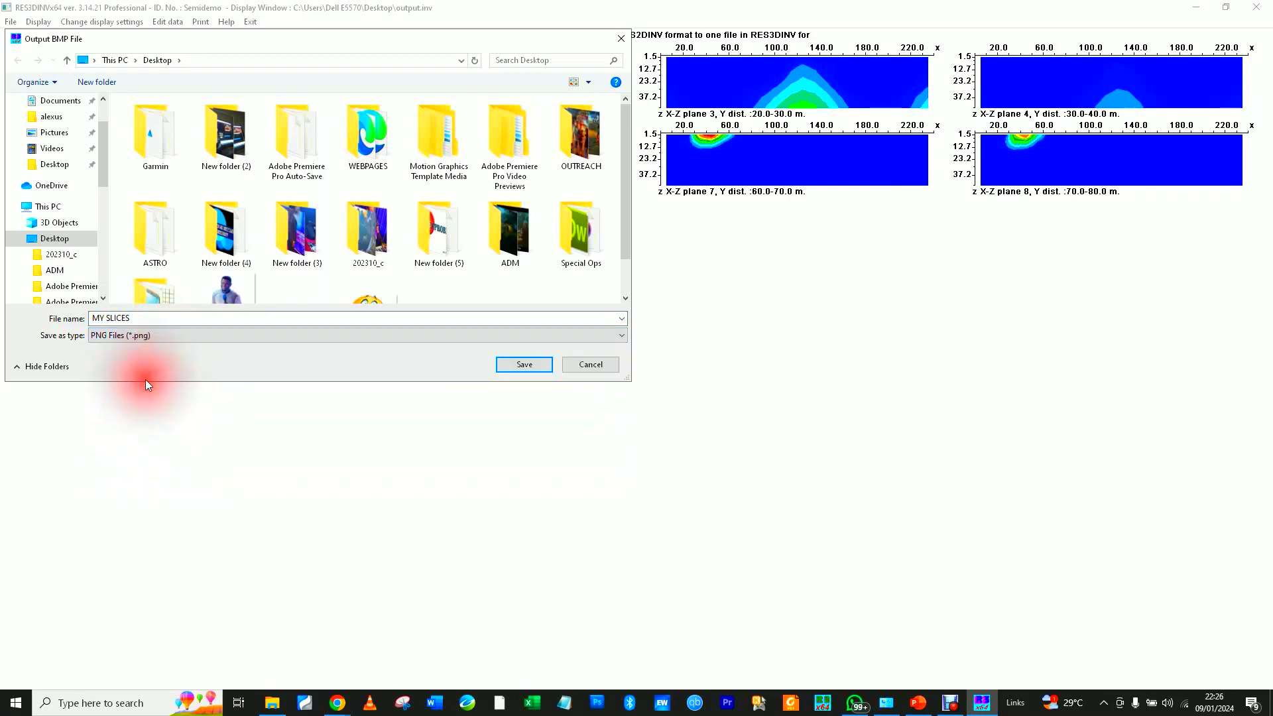
{"action": "left_click", "coordinate": [528, 365]}
{"action": "left_click", "coordinate": [706, 397]}
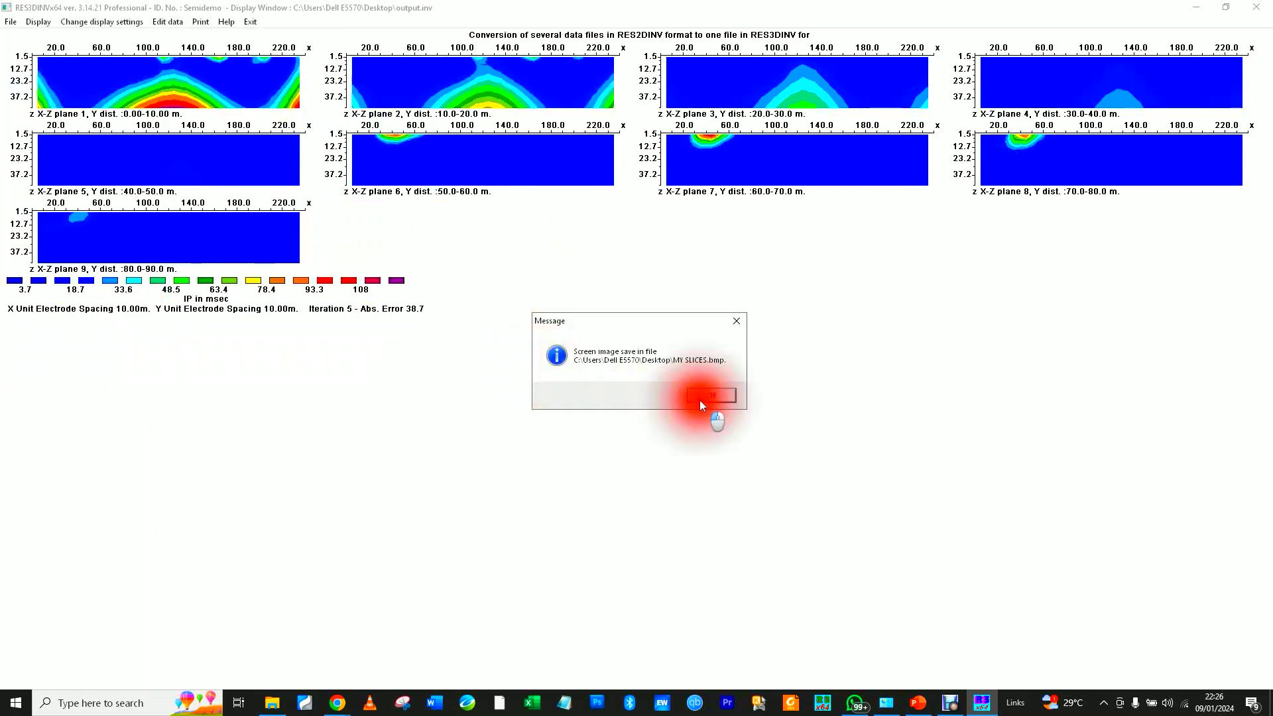
Open MY SLICES.bmp from the desktop to check the saved slice image, close it and return to RES3DINV.
{"action": "left_click", "coordinate": [1270, 703]}
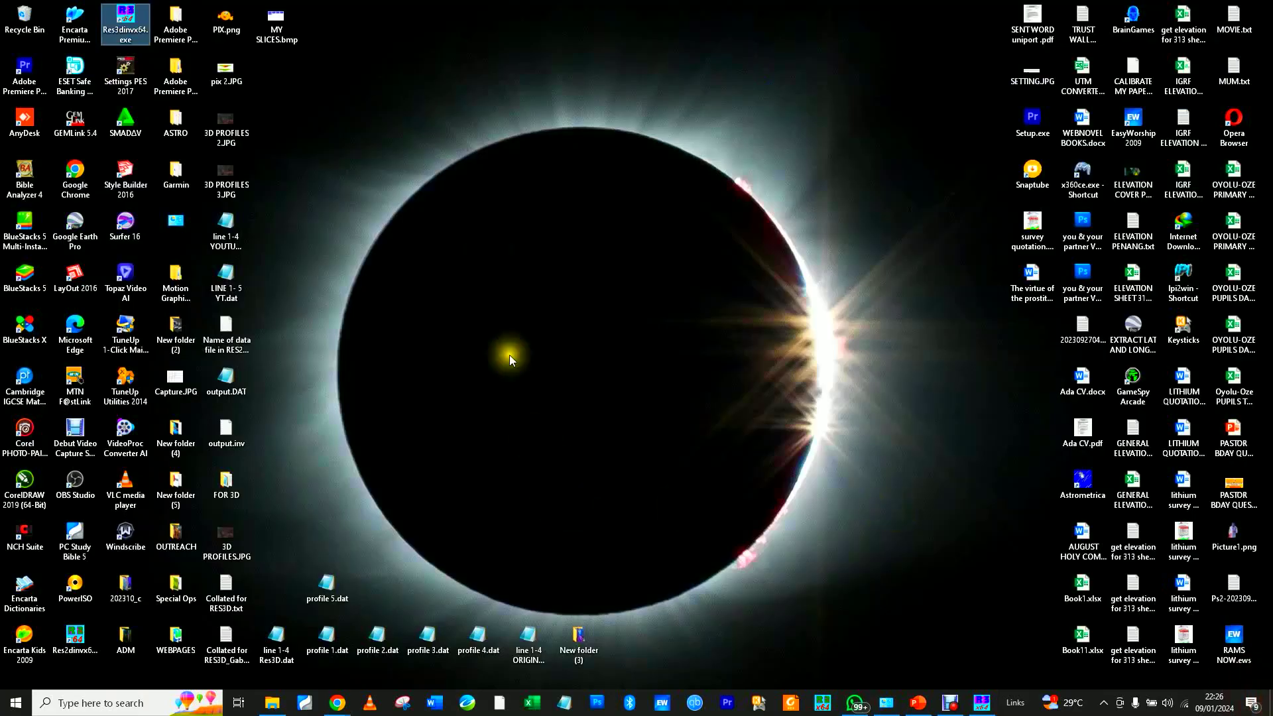
{"action": "left_click", "coordinate": [280, 27]}
{"action": "double_click", "coordinate": [280, 26]}
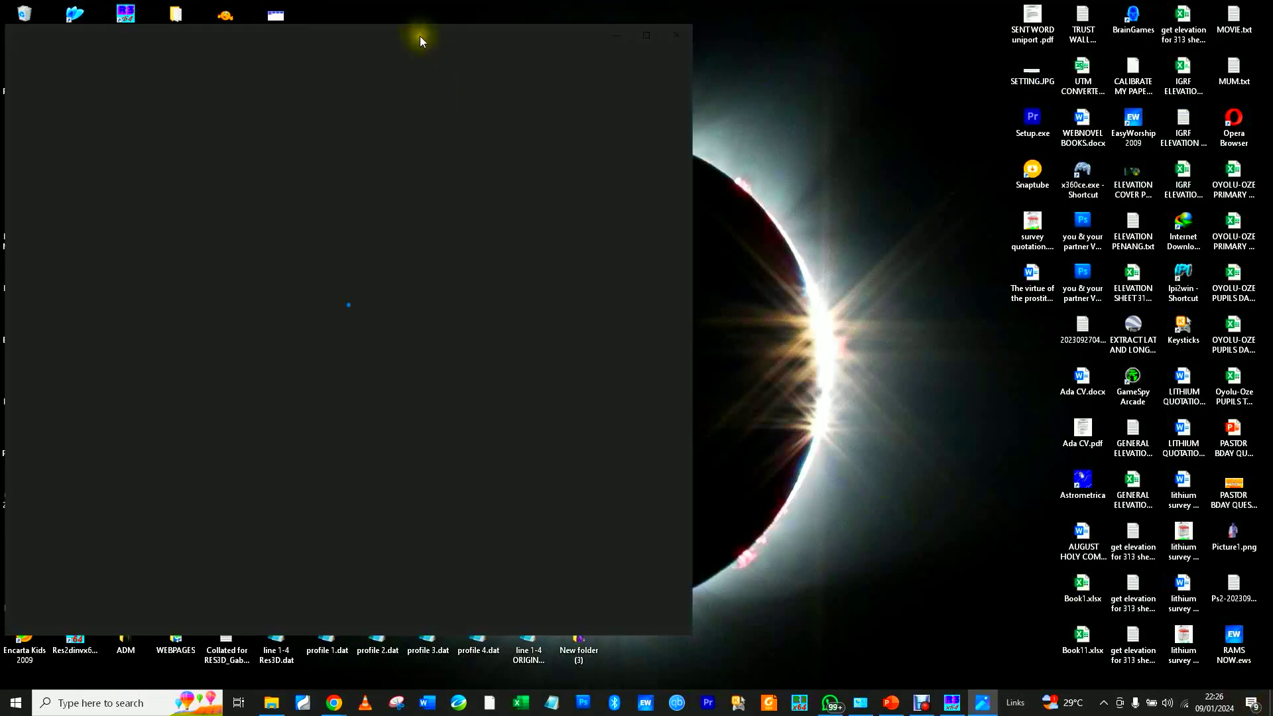
{"action": "left_click_drag", "start_coordinate": [420, 41], "coordinate": [664, 45]}
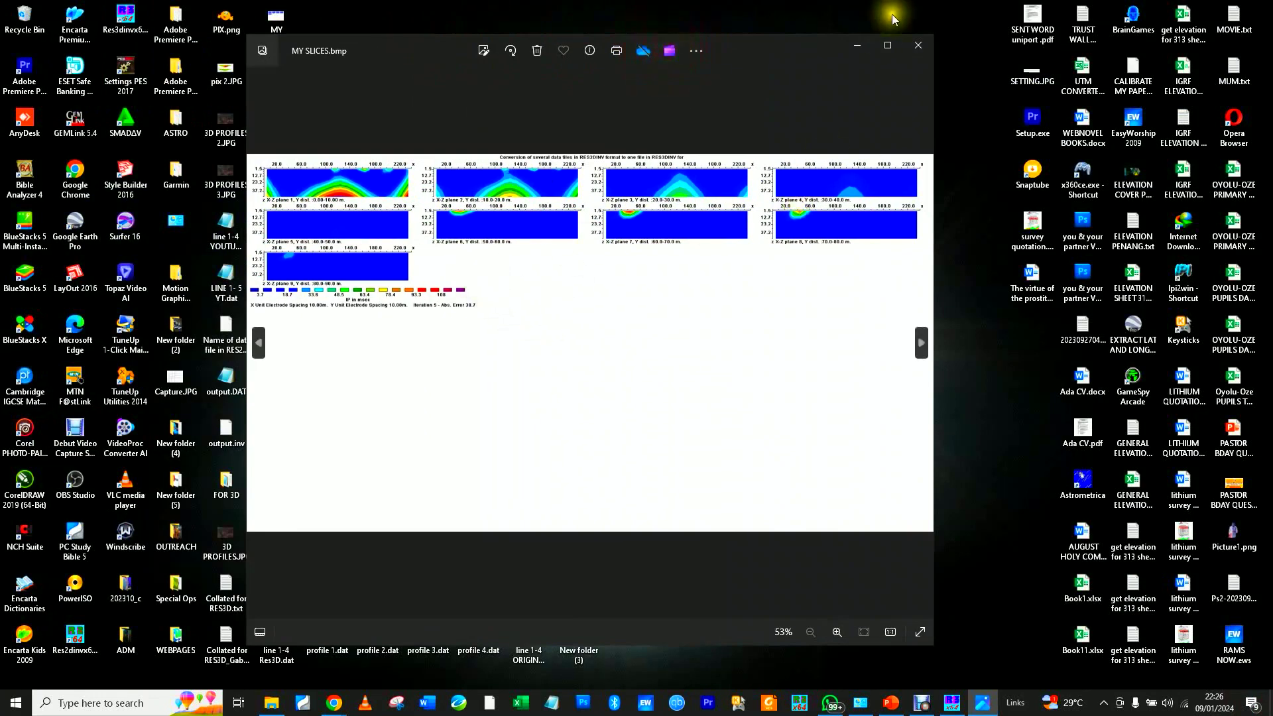
{"action": "left_click", "coordinate": [918, 44]}
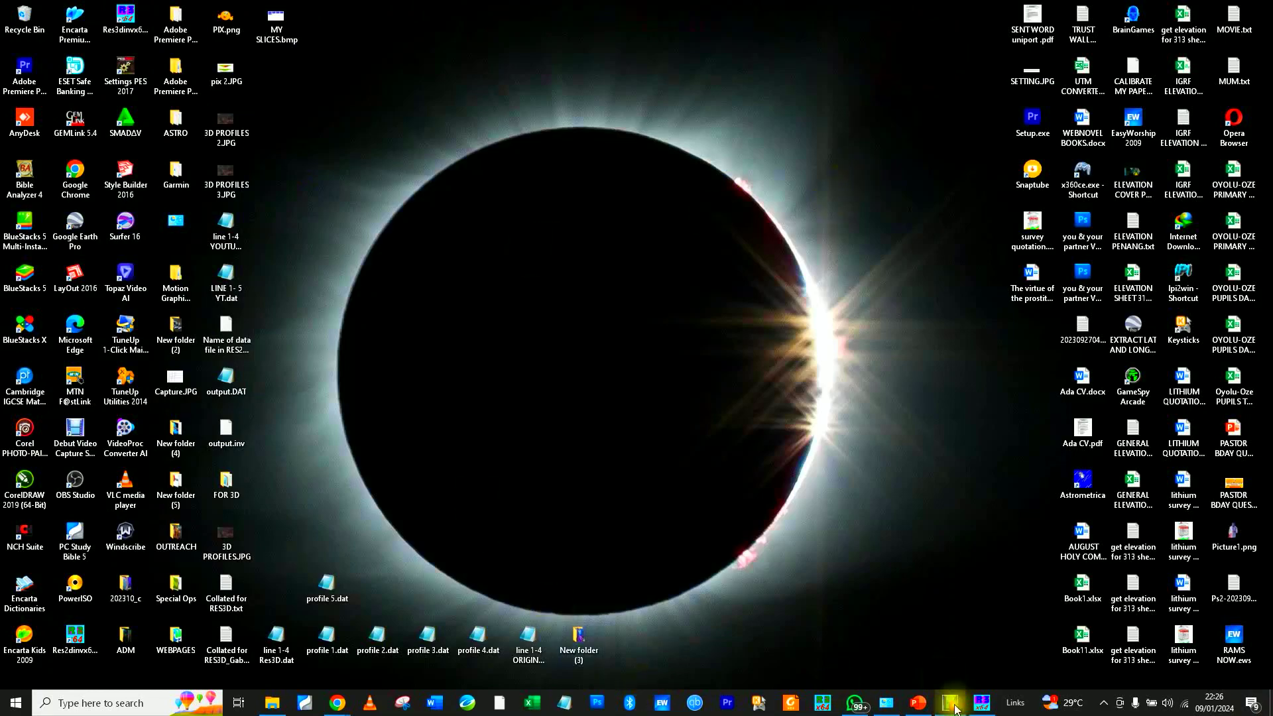
{"action": "left_click", "coordinate": [981, 701]}
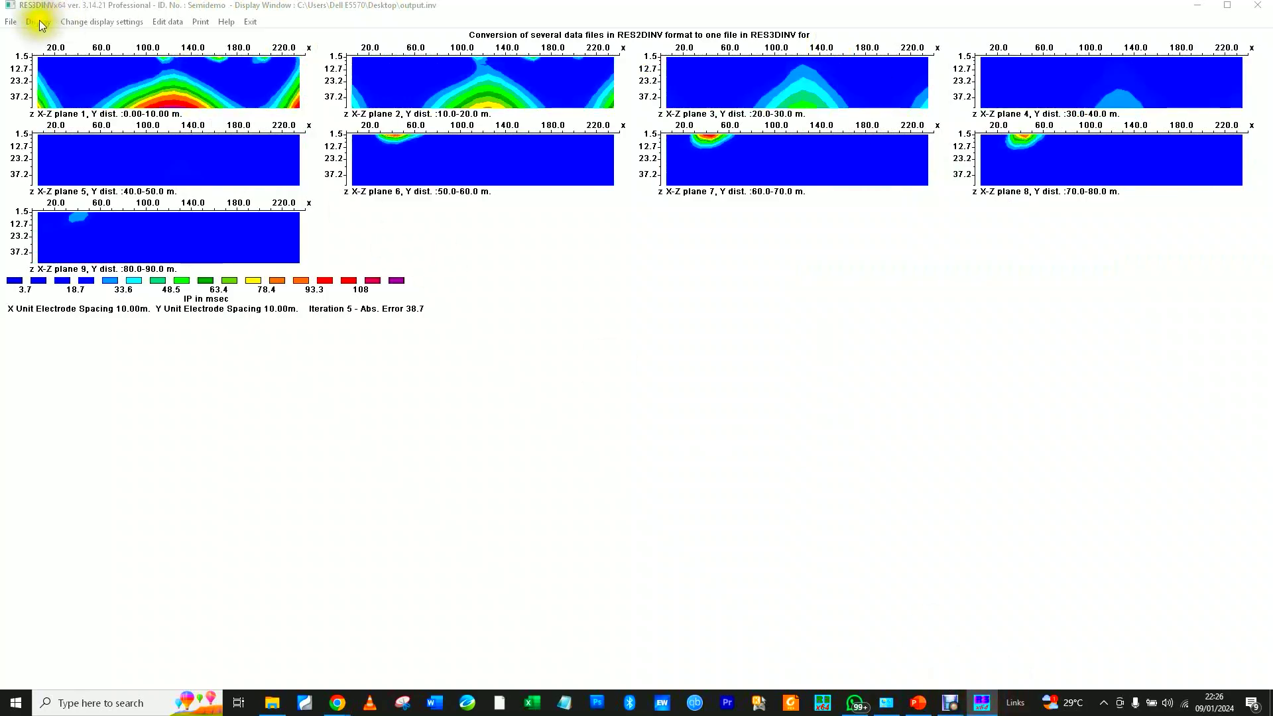
{"action": "left_click", "coordinate": [37, 21]}
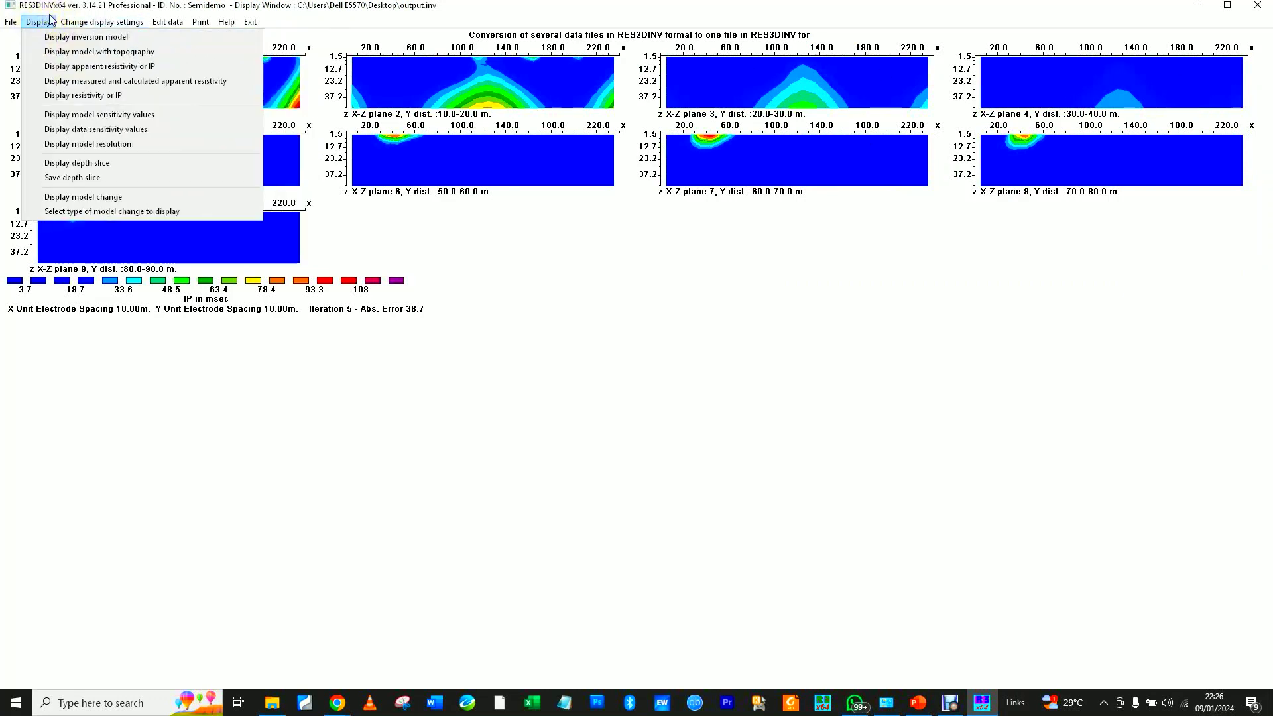
{"action": "mouse_move", "coordinate": [81, 25]}
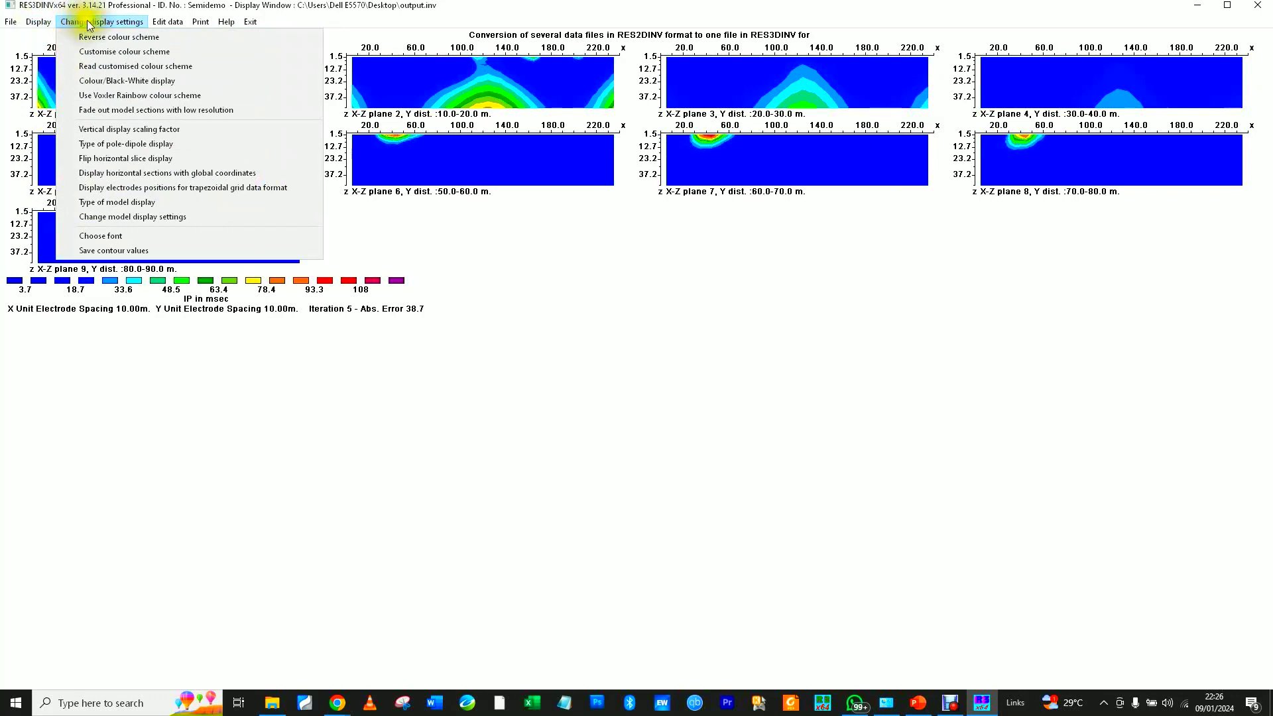
{"action": "mouse_move", "coordinate": [169, 29]}
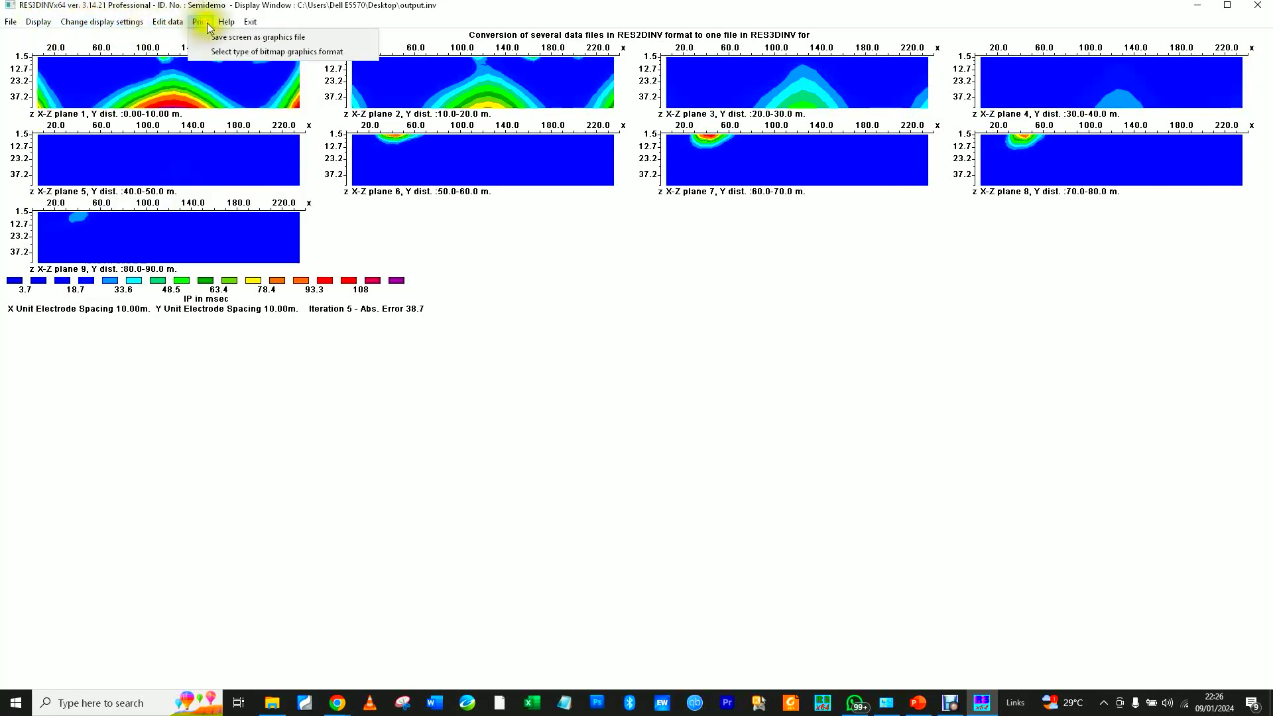
{"action": "left_click", "coordinate": [541, 376]}
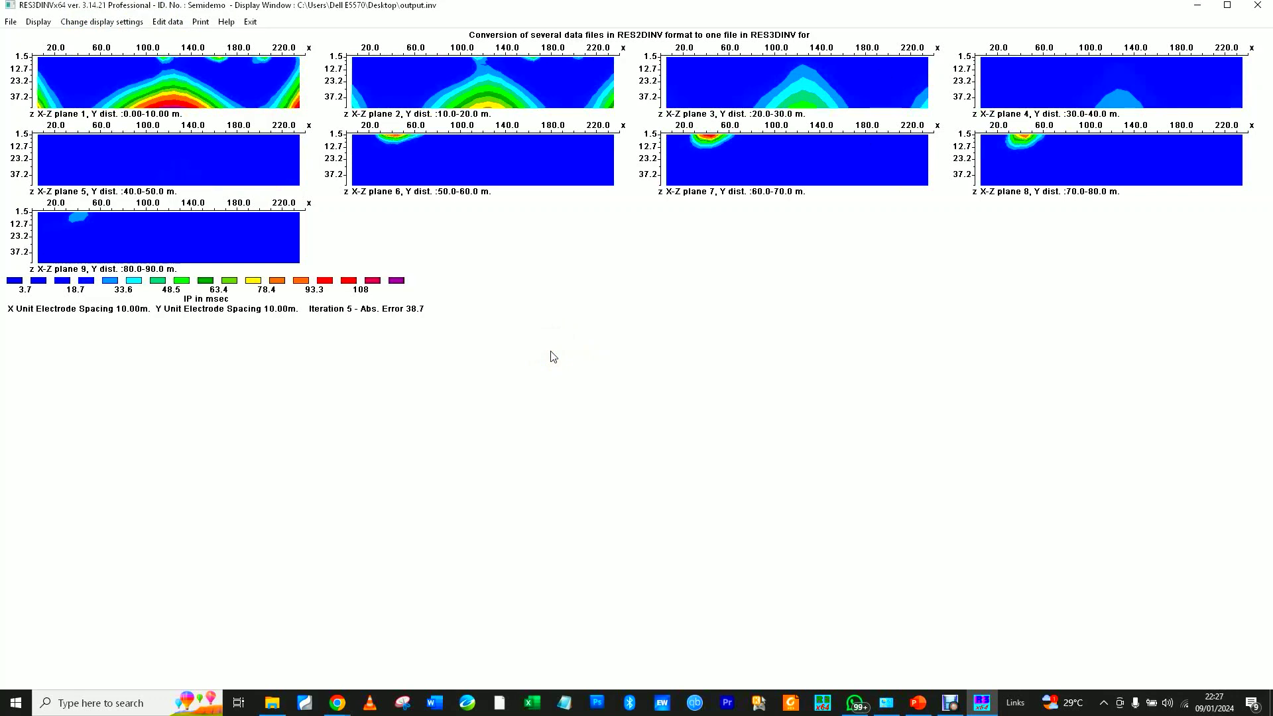
{"action": "left_click", "coordinate": [577, 310]}
{"action": "left_click", "coordinate": [531, 233]}
{"action": "left_click", "coordinate": [951, 701]}
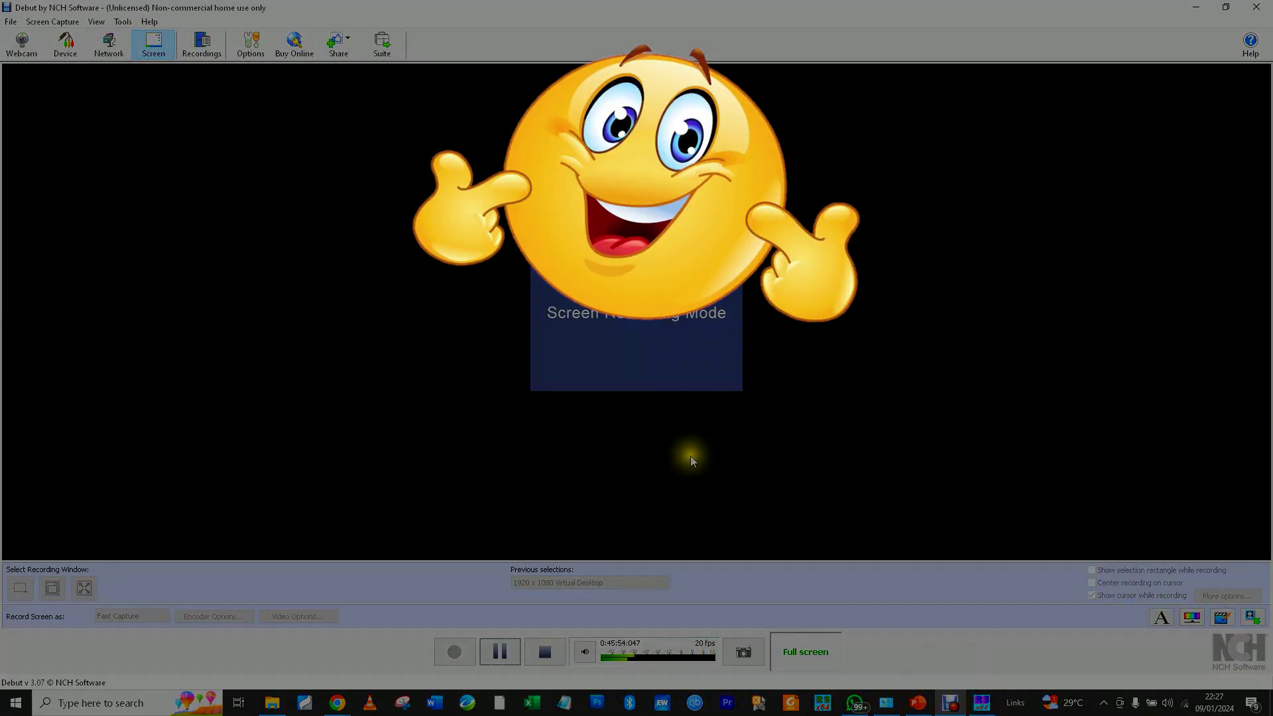